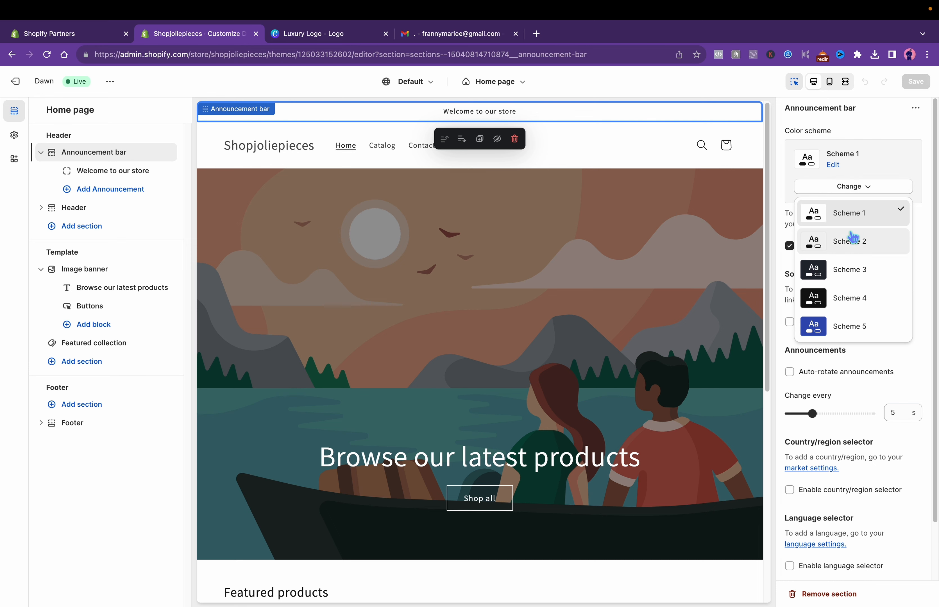
- Apply Scheme 4 to the announcement bar, change its announcement to "FREE SHIPPING ON ORDERS +$150 & UP", and save
{"action": "left_click", "coordinate": [853, 298]}
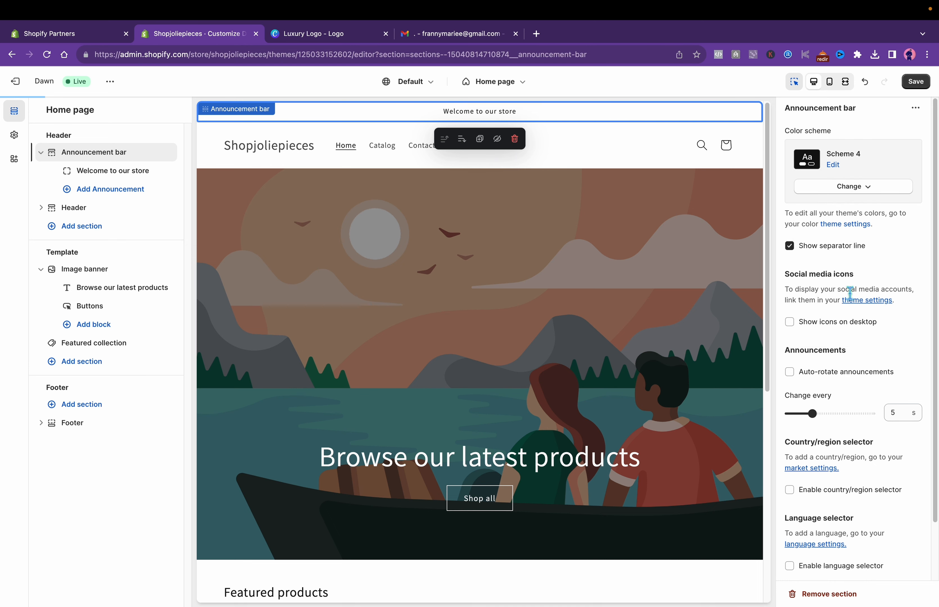
{"action": "left_click", "coordinate": [121, 173]}
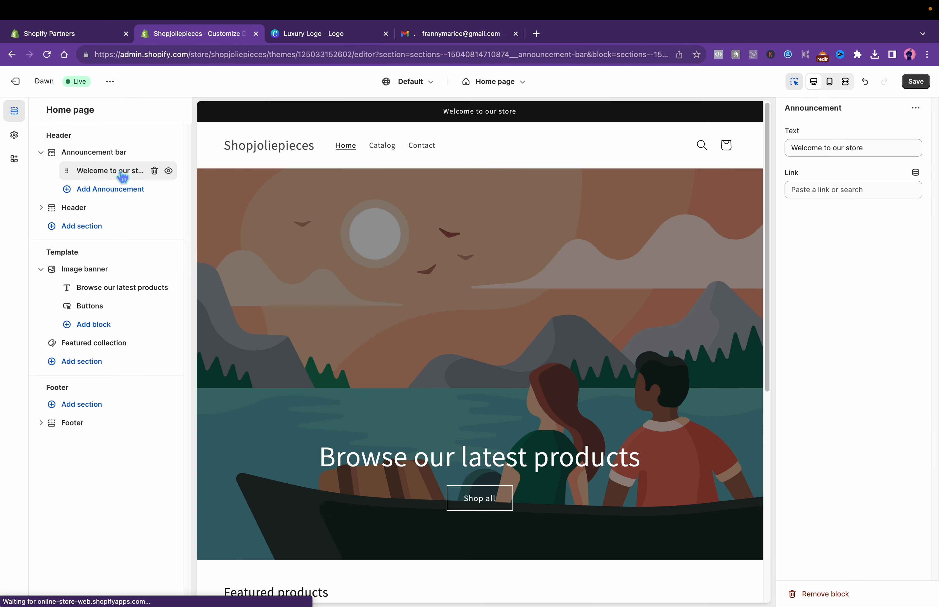
{"action": "triple_click", "coordinate": [826, 152]}
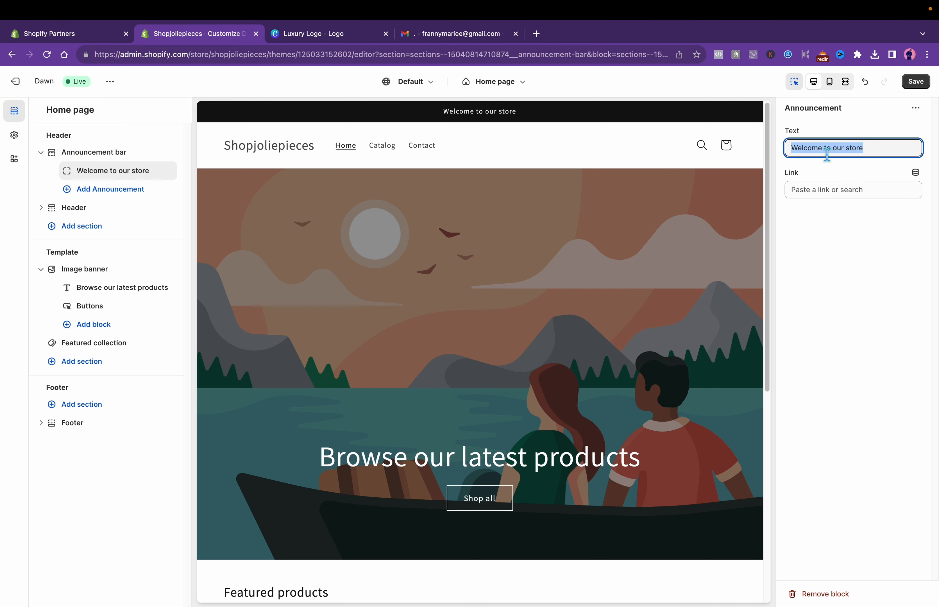
{"action": "type", "text": "FREE SH"}
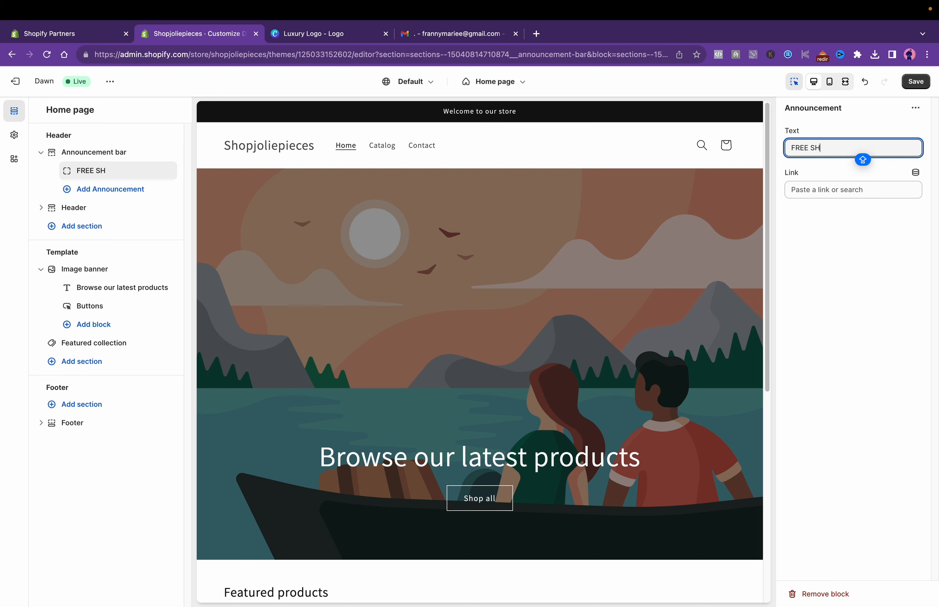
{"action": "type", "text": "IPPON"}
{"action": "key", "text": "BackSpace"}
{"action": "key", "text": "BackSpace"}
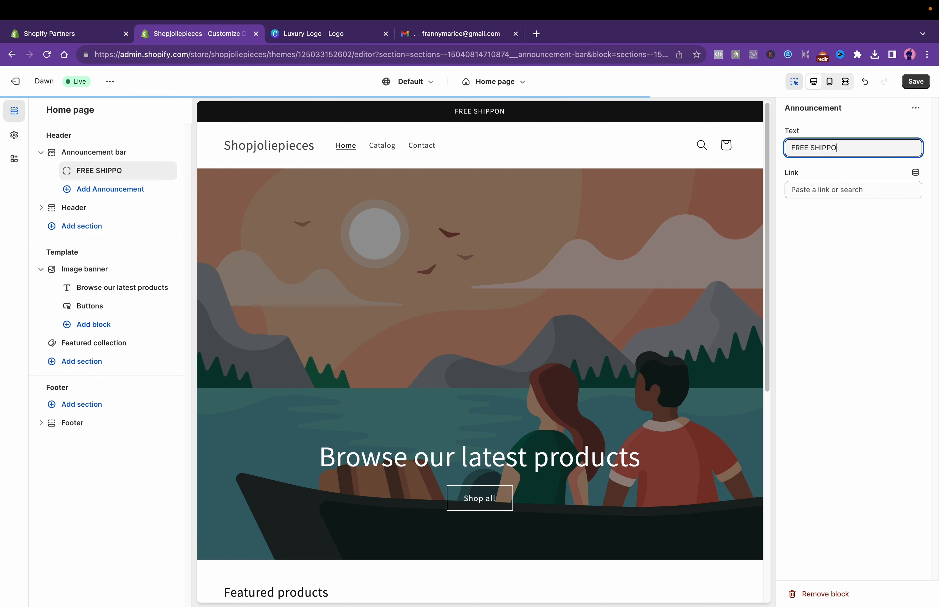
{"action": "type", "text": "ING ON ORDERS +$150 & UP"}
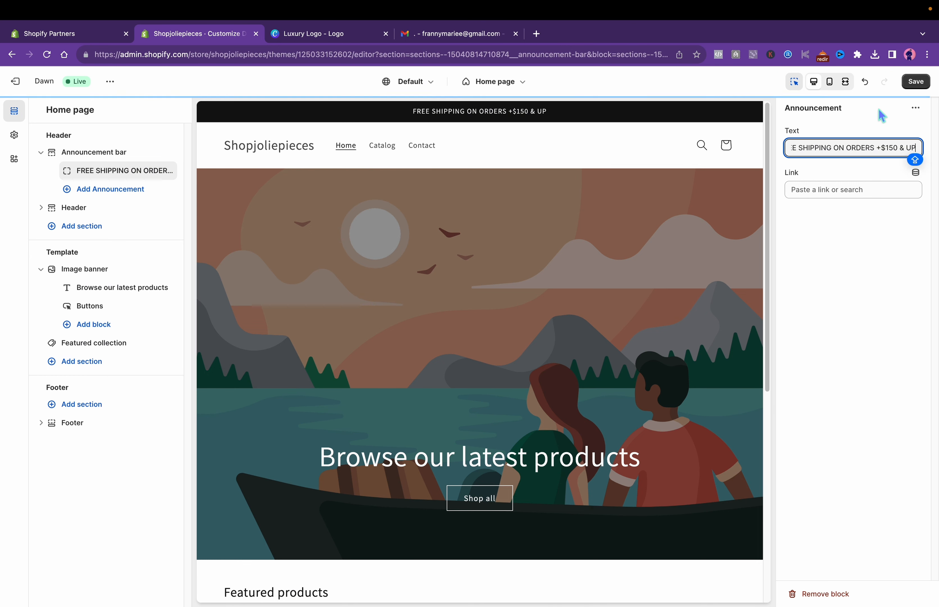
{"action": "left_click", "coordinate": [916, 81]}
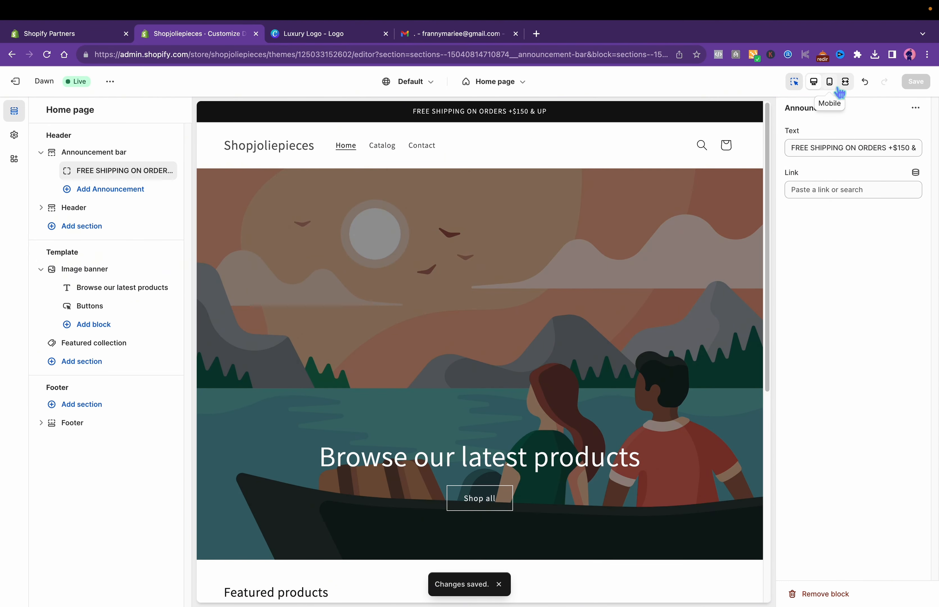
- Switch the store preview to mobile and set the header's desktop logo position to Middle center
{"action": "left_click", "coordinate": [830, 84]}
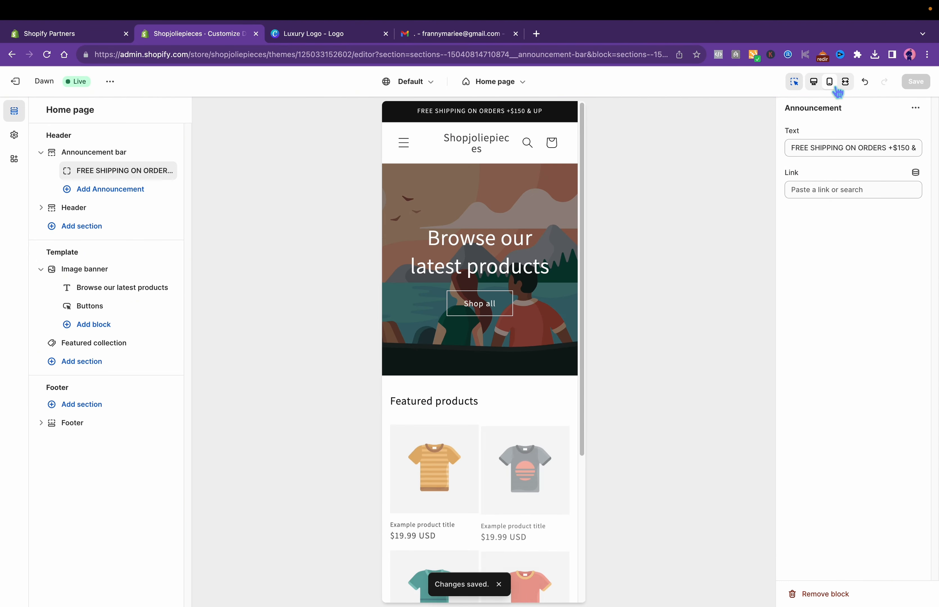
{"action": "left_click", "coordinate": [485, 150]}
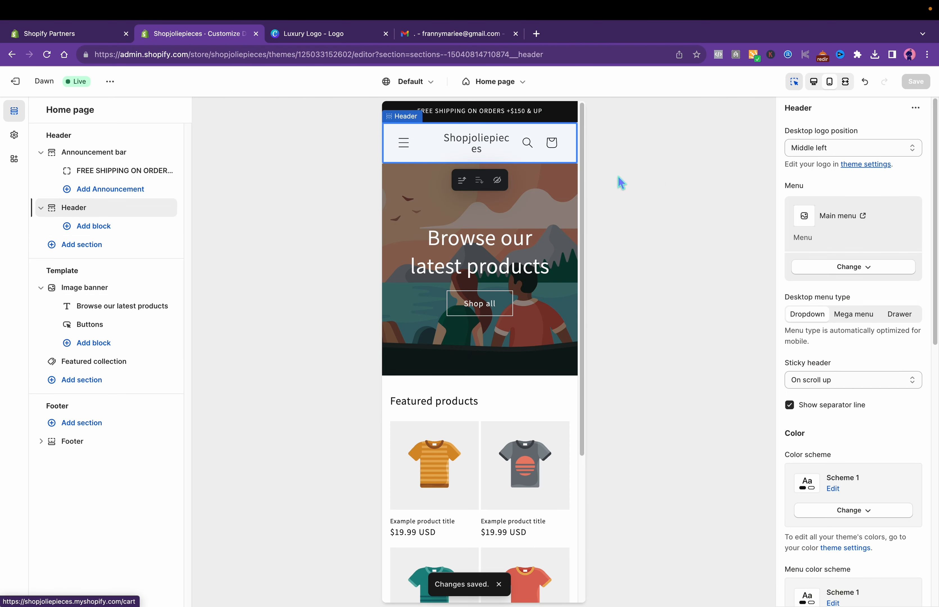
{"action": "left_click", "coordinate": [830, 154]}
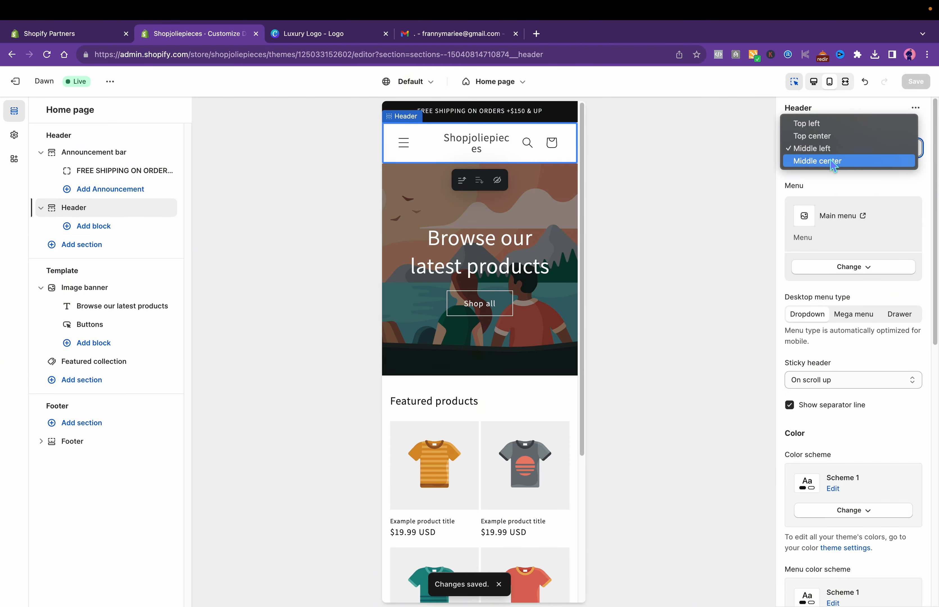
{"action": "left_click", "coordinate": [832, 162]}
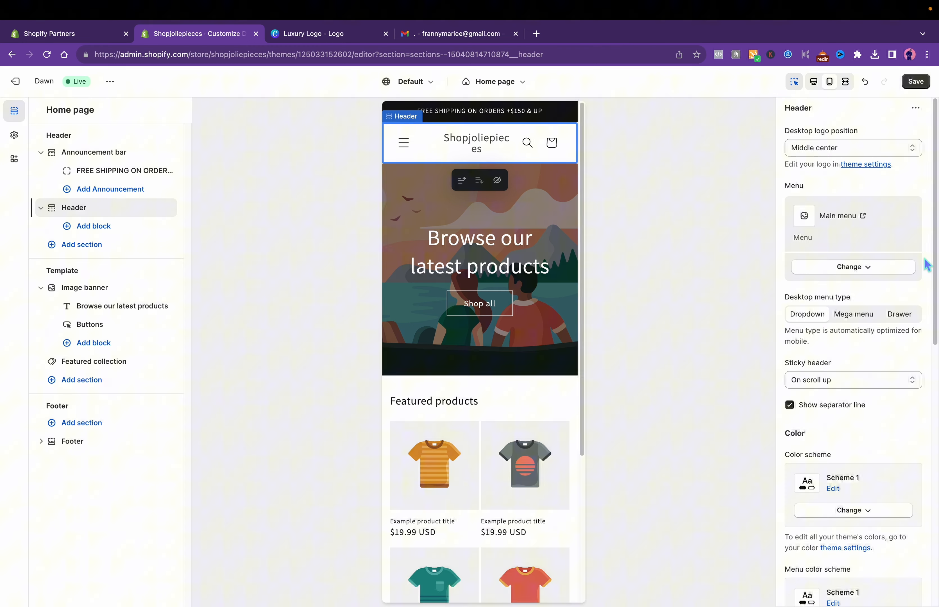
- Add the Luxury_Logo image as the store logo in the theme settings and set its desktop width to 280 px
{"action": "left_click", "coordinate": [875, 170]}
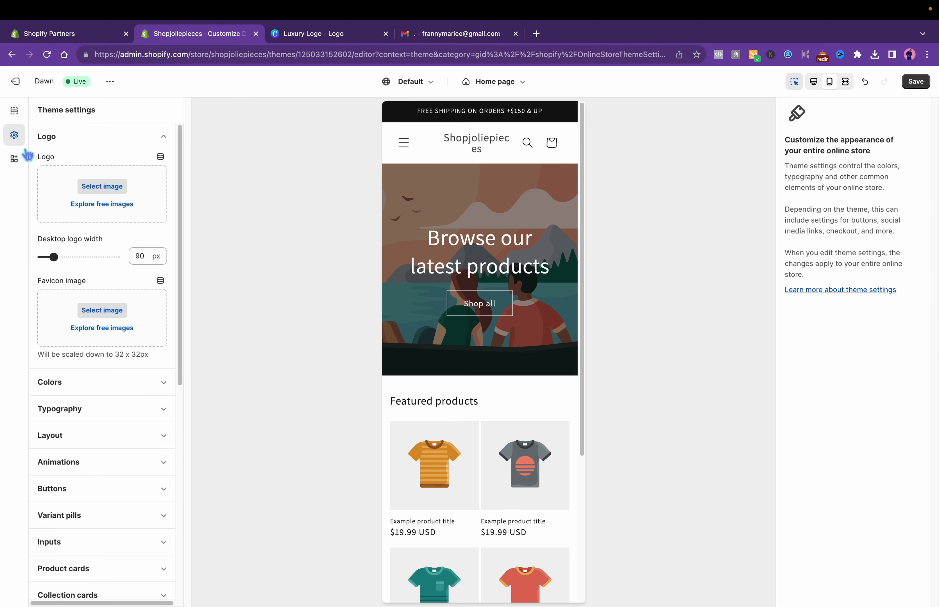
{"action": "left_click", "coordinate": [106, 193]}
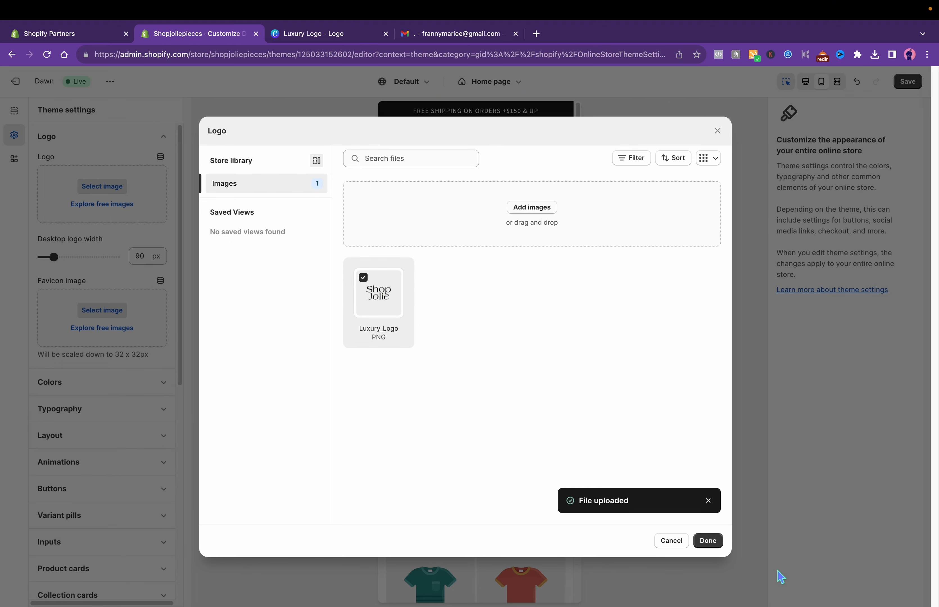
{"action": "left_click", "coordinate": [721, 540]}
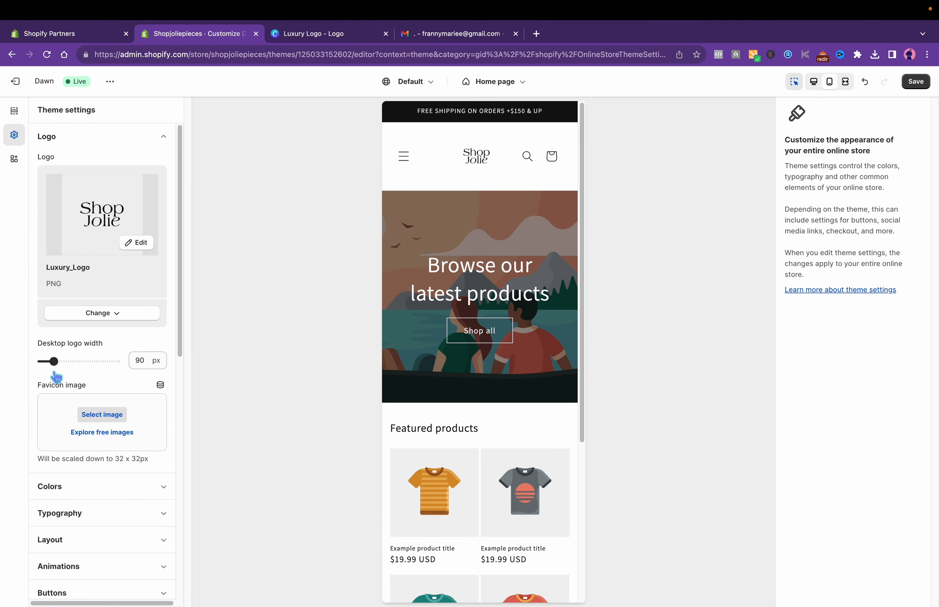
{"action": "left_click_drag", "start_coordinate": [58, 368], "coordinate": [113, 370]}
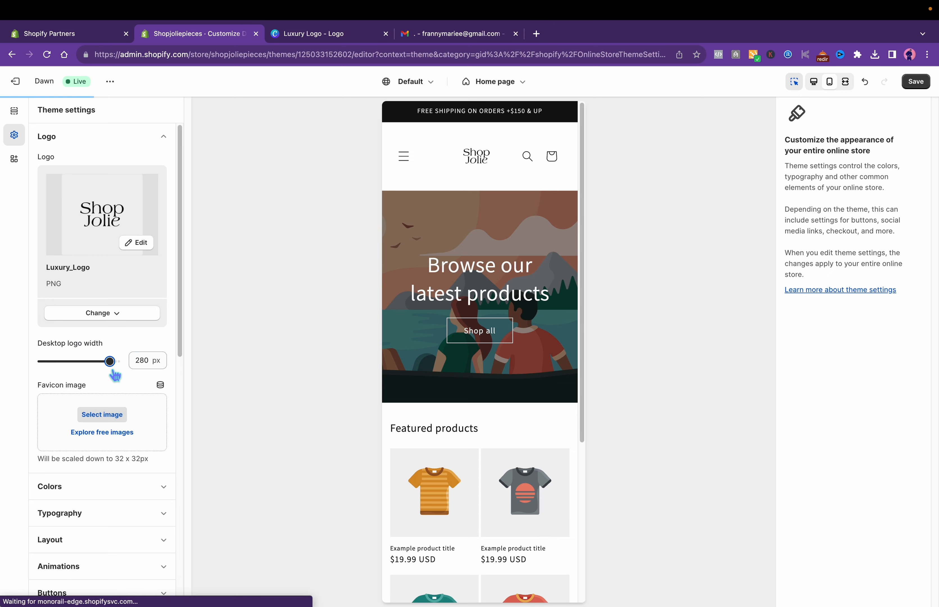
- Change the home page footer's color scheme to Scheme 4
{"action": "left_click_drag", "start_coordinate": [934, 293], "coordinate": [916, 138]}
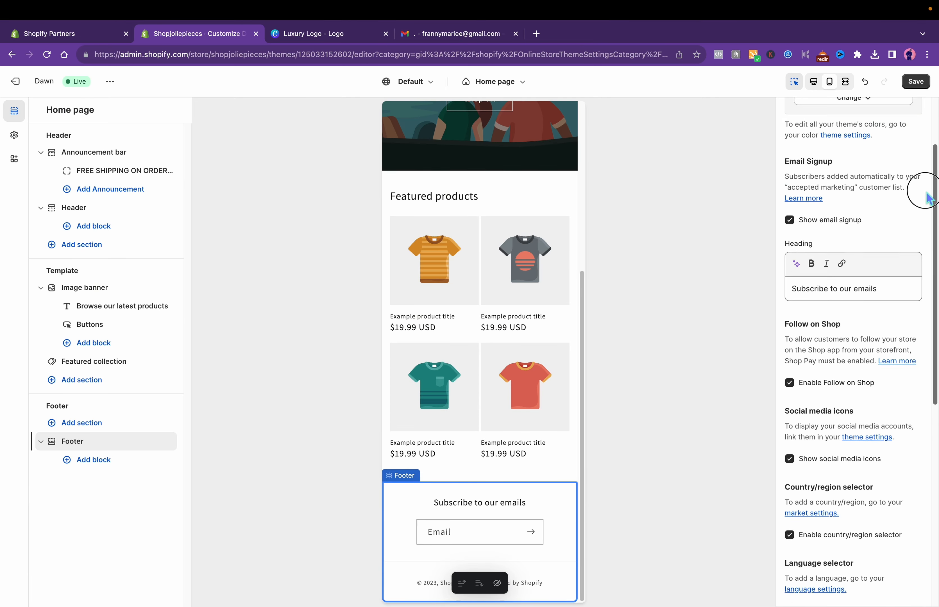
{"action": "left_click", "coordinate": [865, 193]}
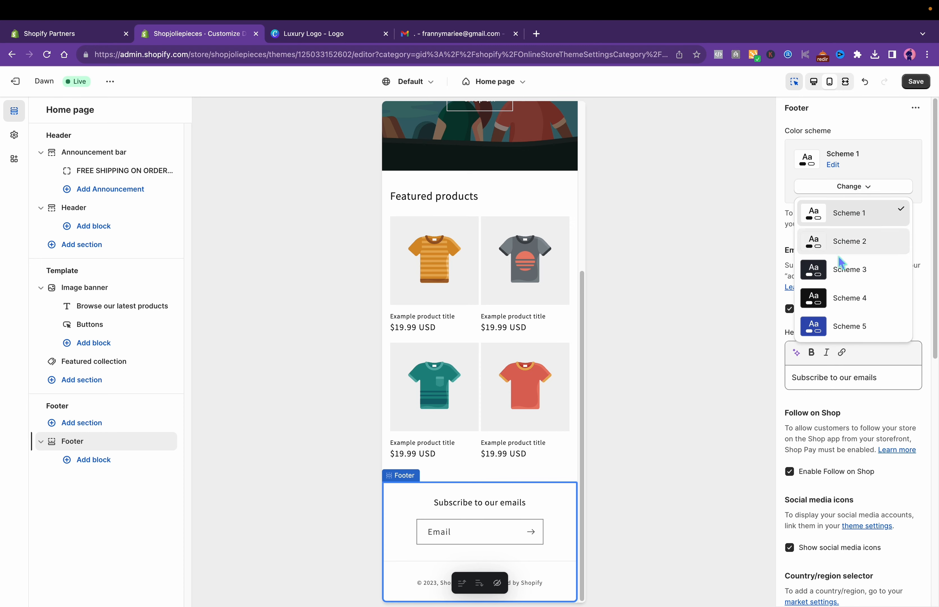
{"action": "left_click", "coordinate": [847, 303]}
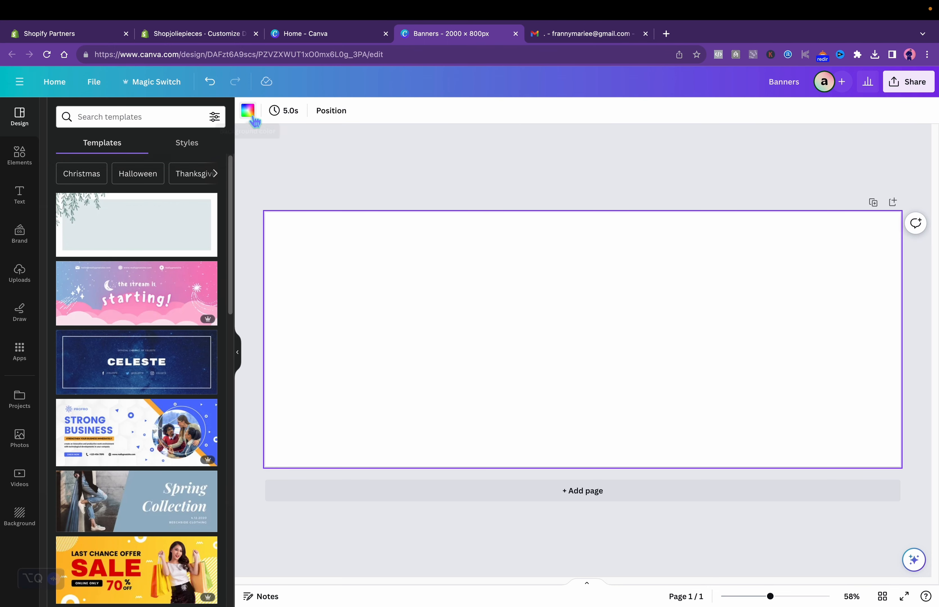
- Fill the blank banner background with black and cover it with a three-column grid without spacing between the cells
{"action": "left_click", "coordinate": [247, 110]}
{"action": "left_click", "coordinate": [59, 260]}
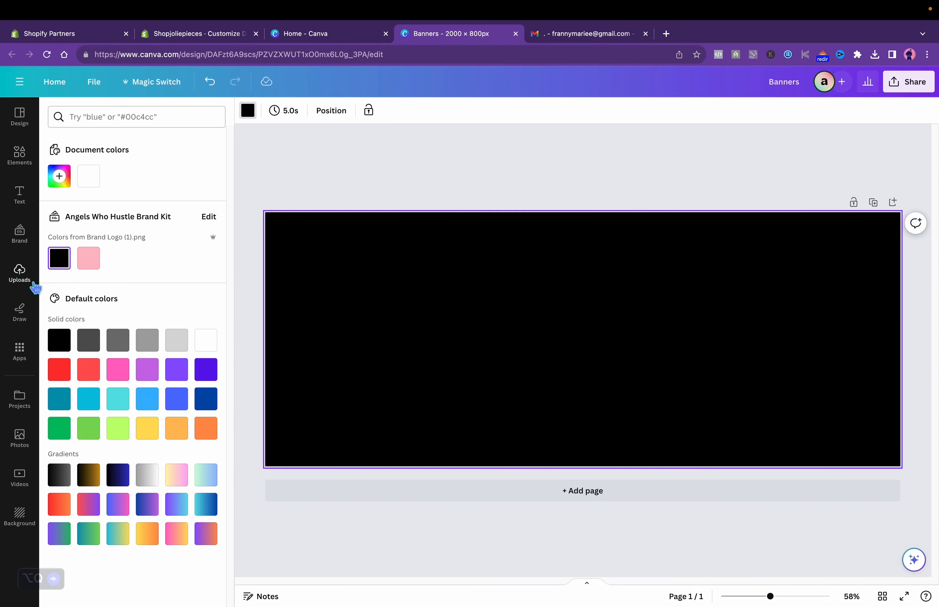
{"action": "left_click", "coordinate": [25, 158]}
{"action": "left_click", "coordinate": [205, 174]}
{"action": "left_click", "coordinate": [148, 288]}
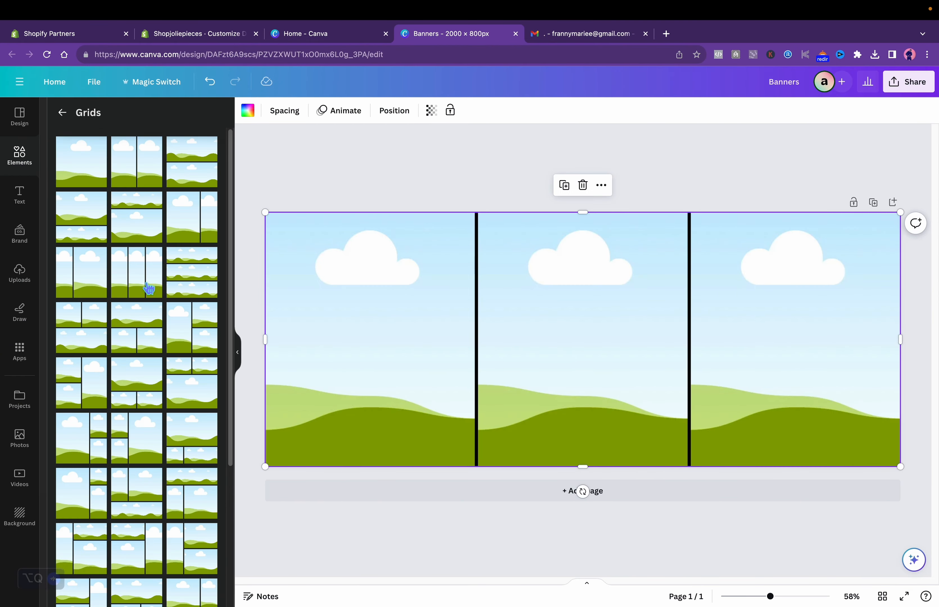
{"action": "left_click", "coordinate": [295, 117]}
{"action": "left_click_drag", "start_coordinate": [293, 158], "coordinate": [272, 155]}
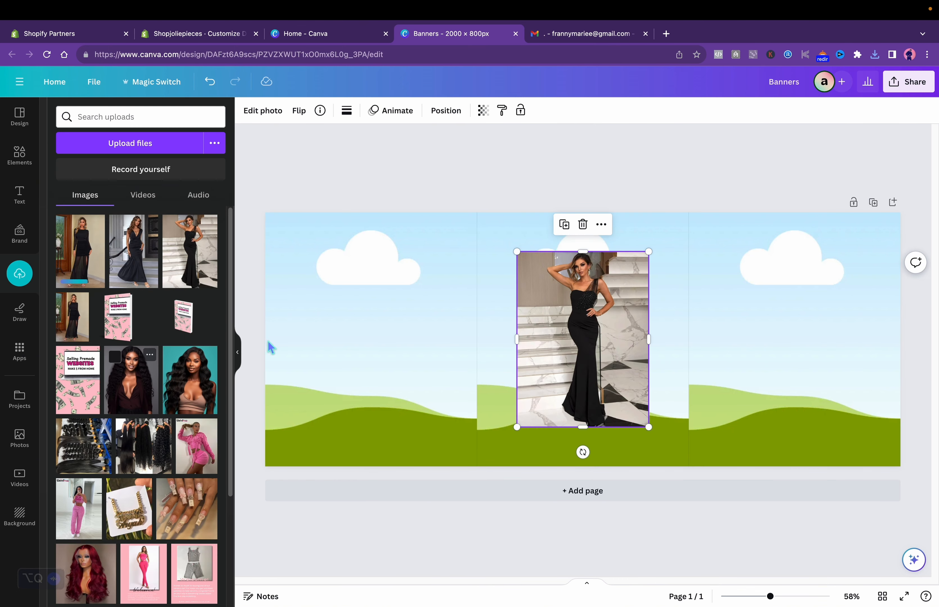
- Add the text "New" over the dress photos and format it in Eyesome Script at size 110
{"action": "left_click", "coordinate": [97, 225]}
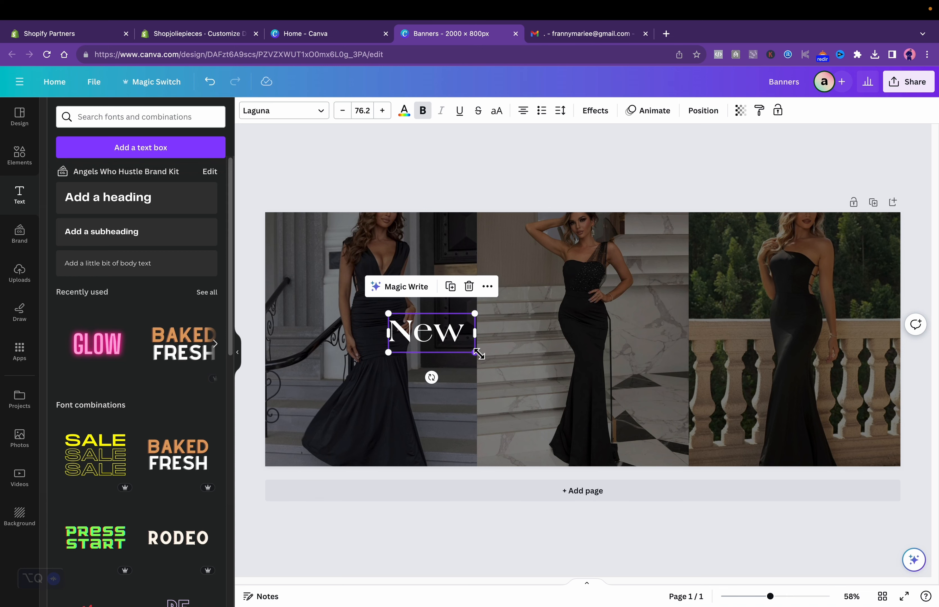
{"action": "left_click", "coordinate": [483, 359]}
{"action": "left_click", "coordinate": [467, 351]}
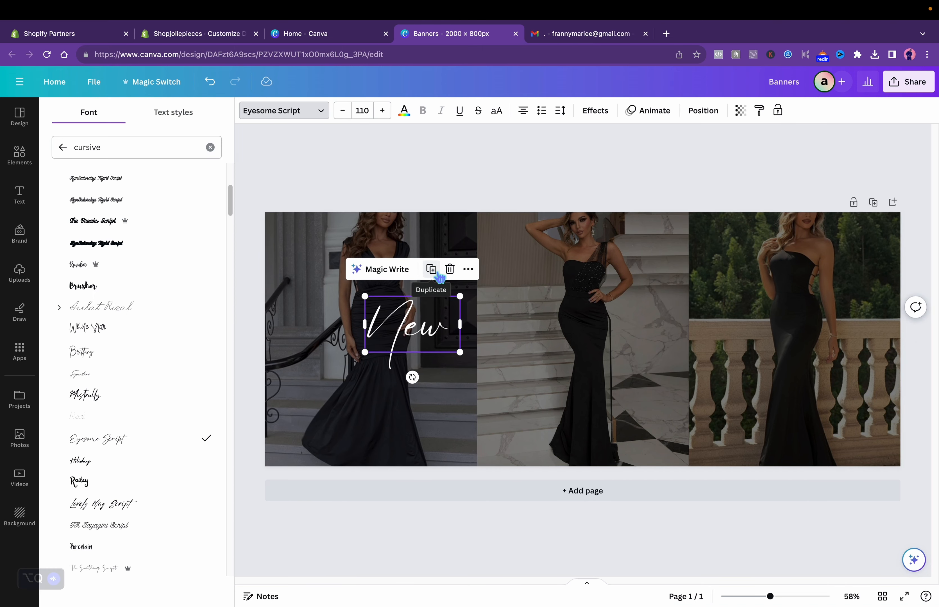
- Duplicate the "New" text, offset the copy below it, and replace its wording with "arrivals"
{"action": "left_click", "coordinate": [438, 273]}
{"action": "left_click_drag", "start_coordinate": [443, 354], "coordinate": [497, 371]}
{"action": "double_click", "coordinate": [494, 364]}
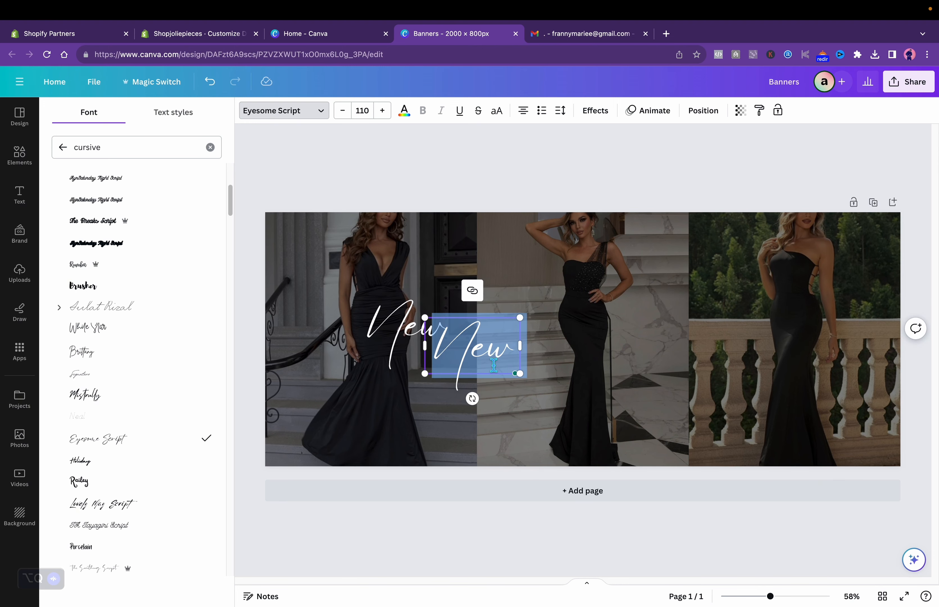
{"action": "type", "text": "arr"}
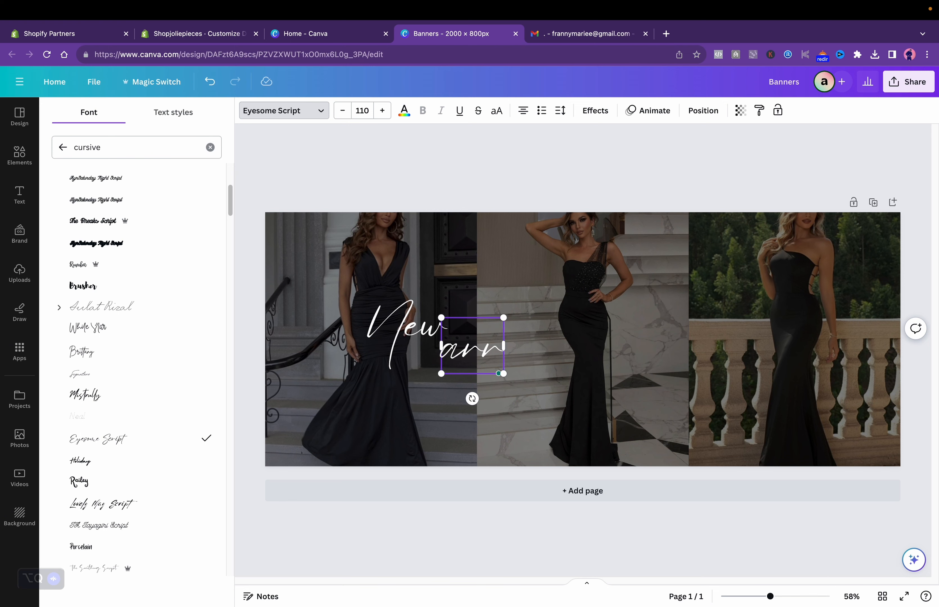
{"action": "type", "text": "ivals"}
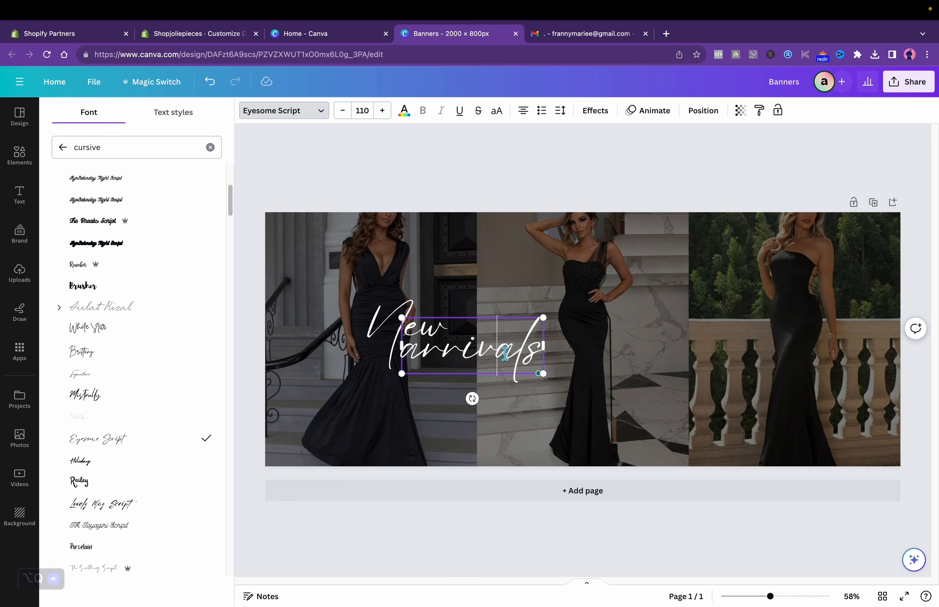
- Change the font of the "arrivals" text to Laguna
{"action": "key", "text": "super+a"}
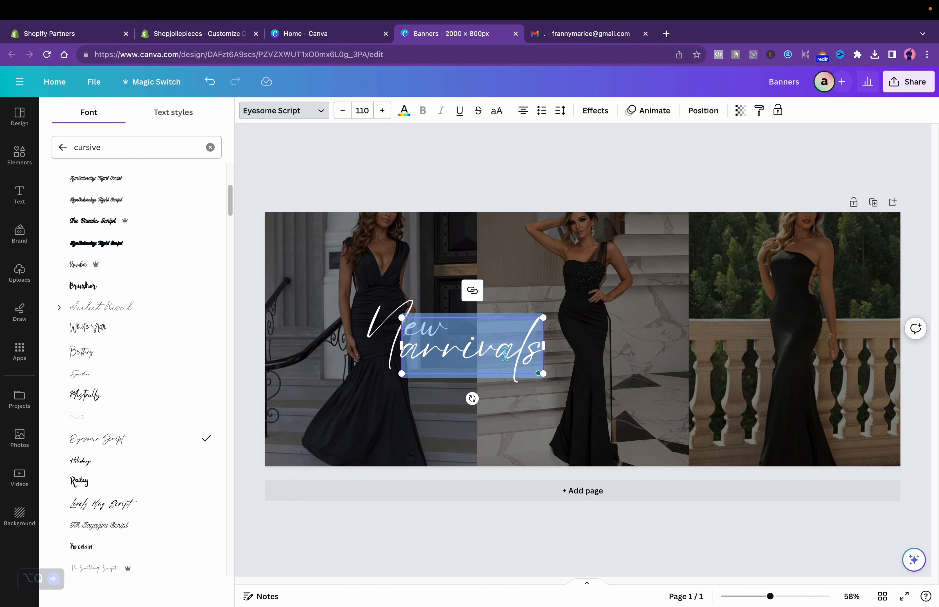
{"action": "left_click", "coordinate": [331, 116]}
{"action": "left_click", "coordinate": [324, 114]}
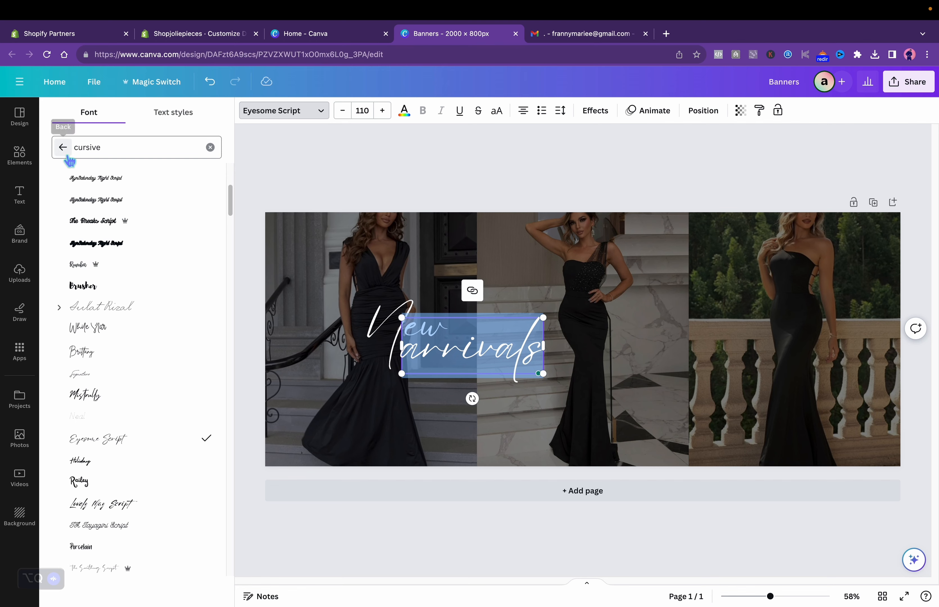
{"action": "left_click", "coordinate": [63, 148]}
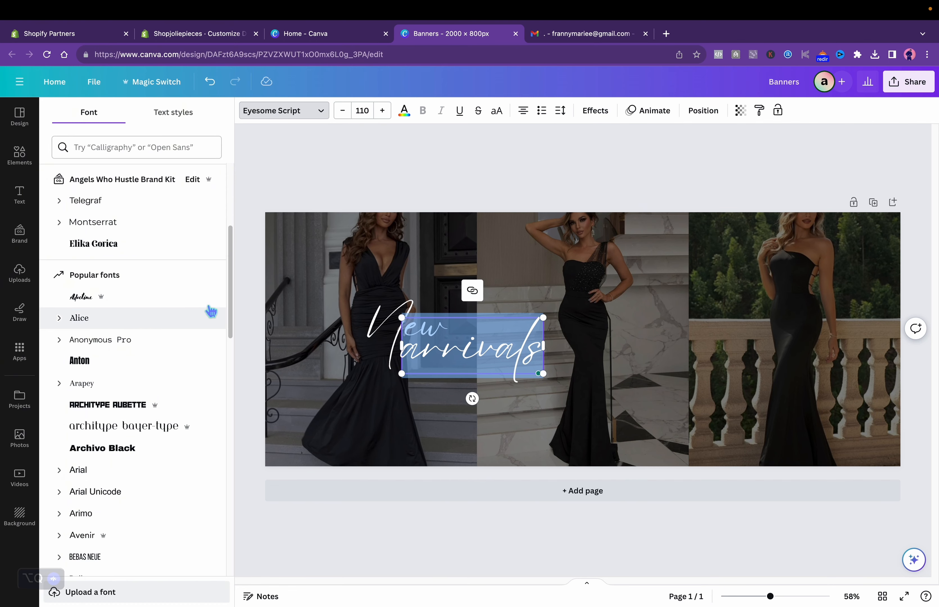
{"action": "left_click_drag", "start_coordinate": [230, 271], "coordinate": [236, 206]}
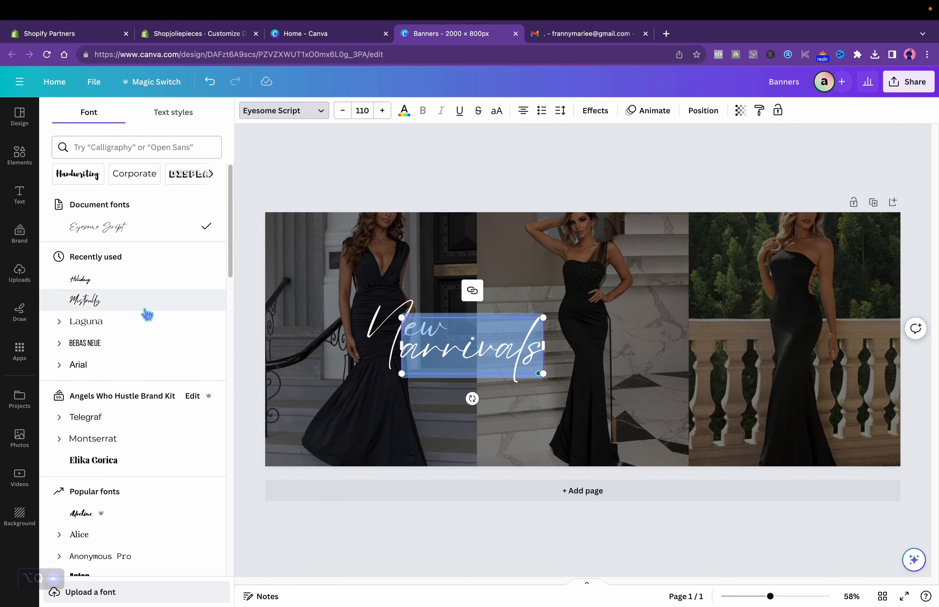
{"action": "left_click", "coordinate": [118, 329]}
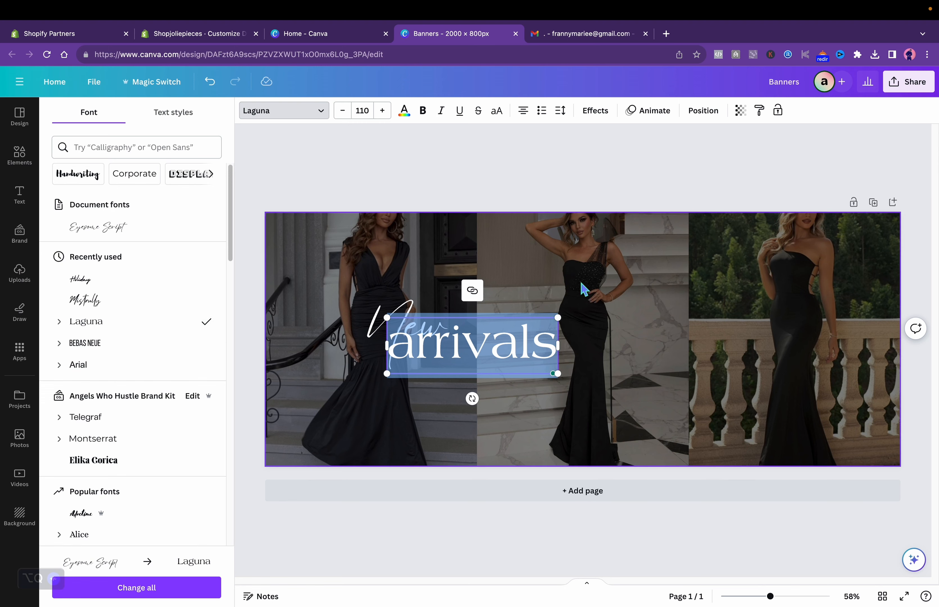
{"action": "left_click", "coordinate": [615, 348]}
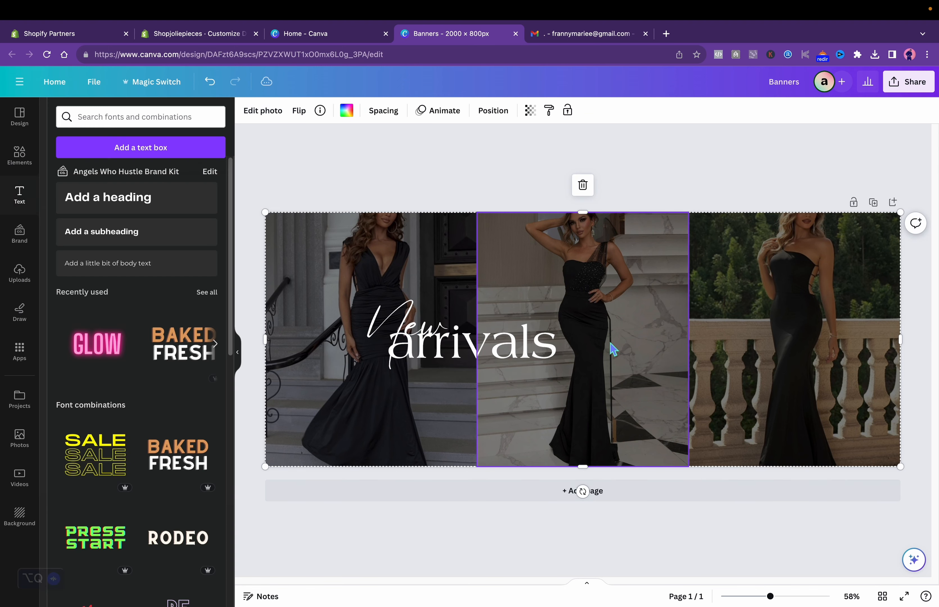
- Move "arrivals" across the middle photo and place "New" just before it, slightly higher, so both read as one headline
{"action": "left_click", "coordinate": [512, 346]}
{"action": "left_click_drag", "start_coordinate": [513, 346], "coordinate": [649, 328]}
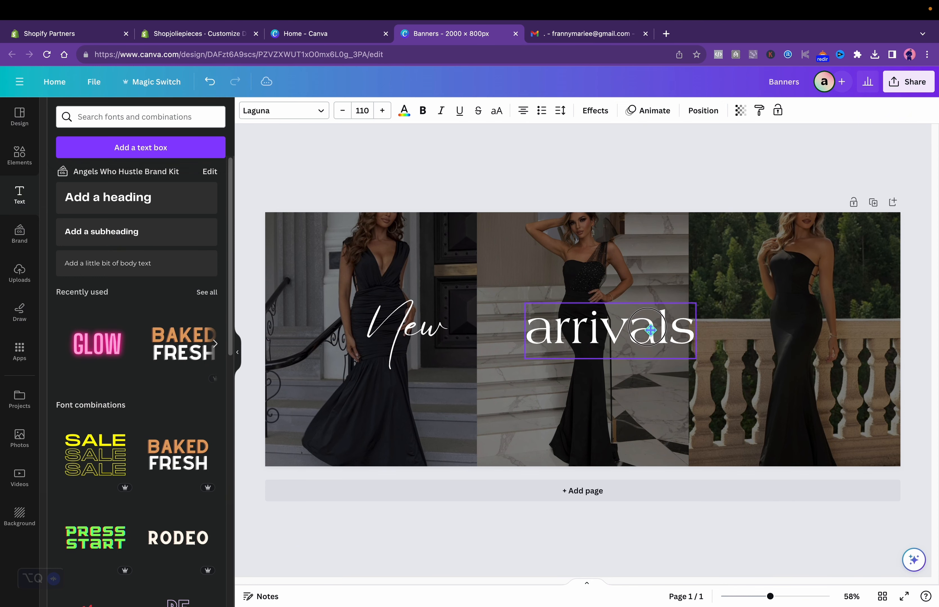
{"action": "left_click_drag", "start_coordinate": [434, 334], "coordinate": [512, 327]}
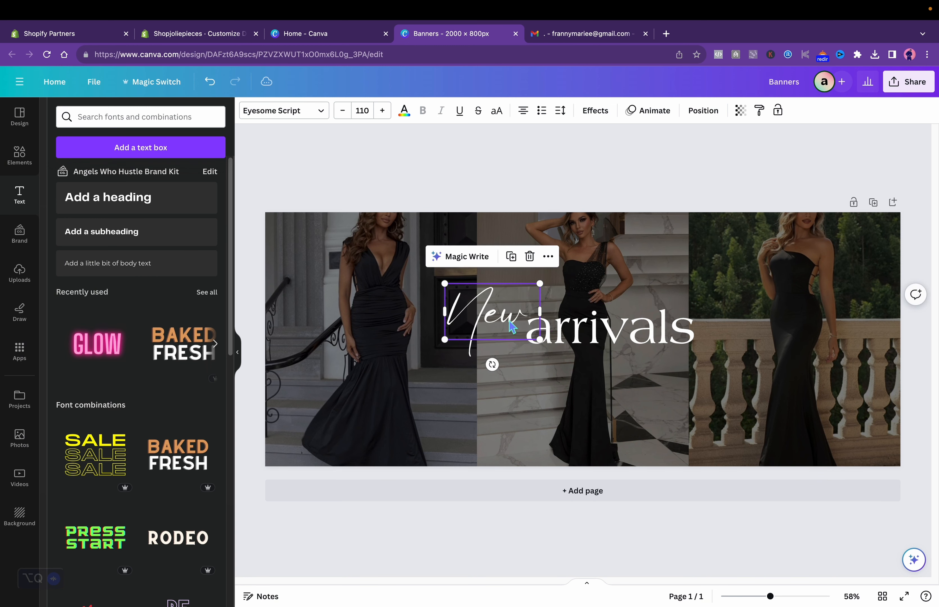
{"action": "left_click", "coordinate": [727, 149]}
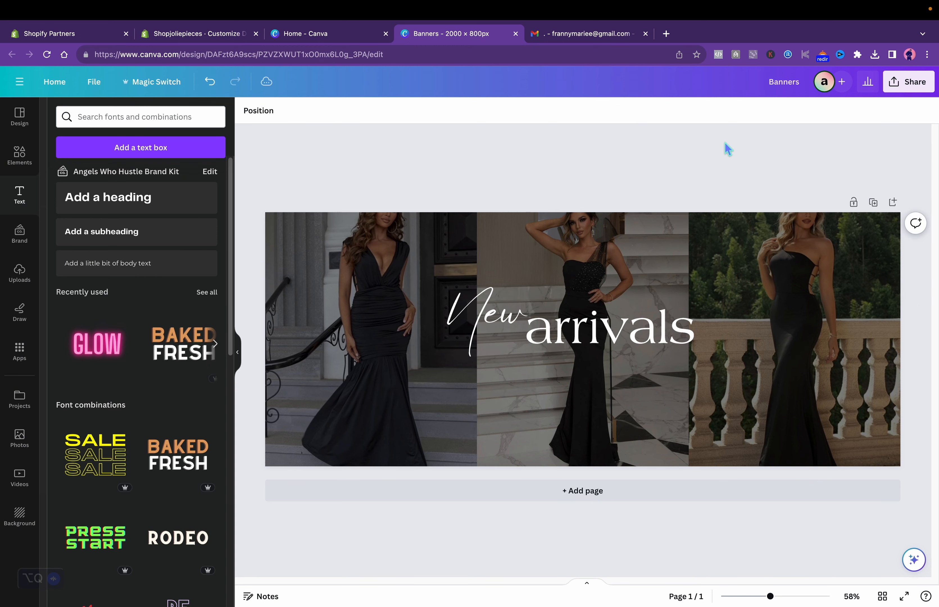
- Add a subheading reading "ELEGANCE, CLASS, GRACE" just below the "arrivals" text on the banner
{"action": "left_click", "coordinate": [145, 236]}
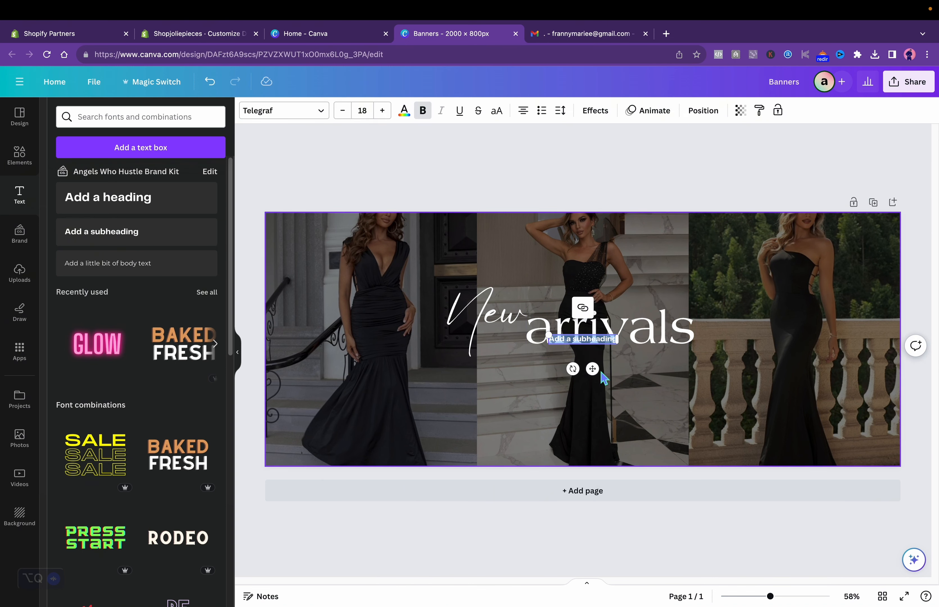
{"action": "left_click_drag", "start_coordinate": [593, 368], "coordinate": [573, 388]}
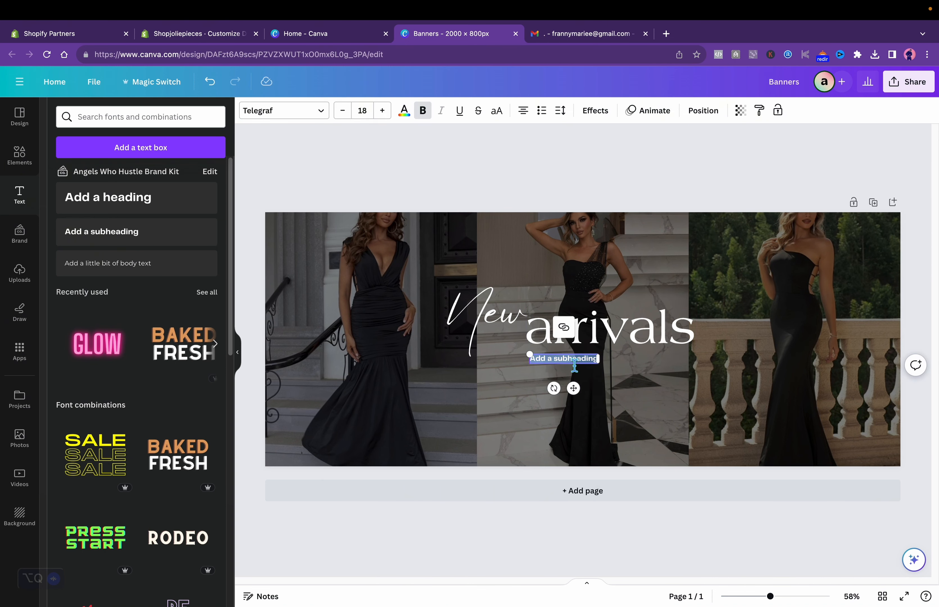
{"action": "key", "text": "BackSpace"}
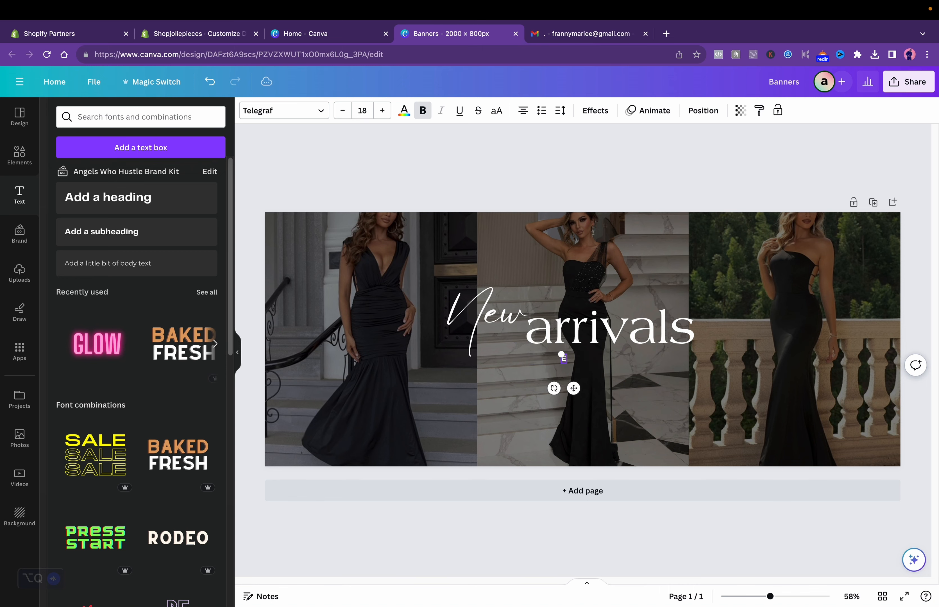
{"action": "type", "text": "ELEGANCE"}
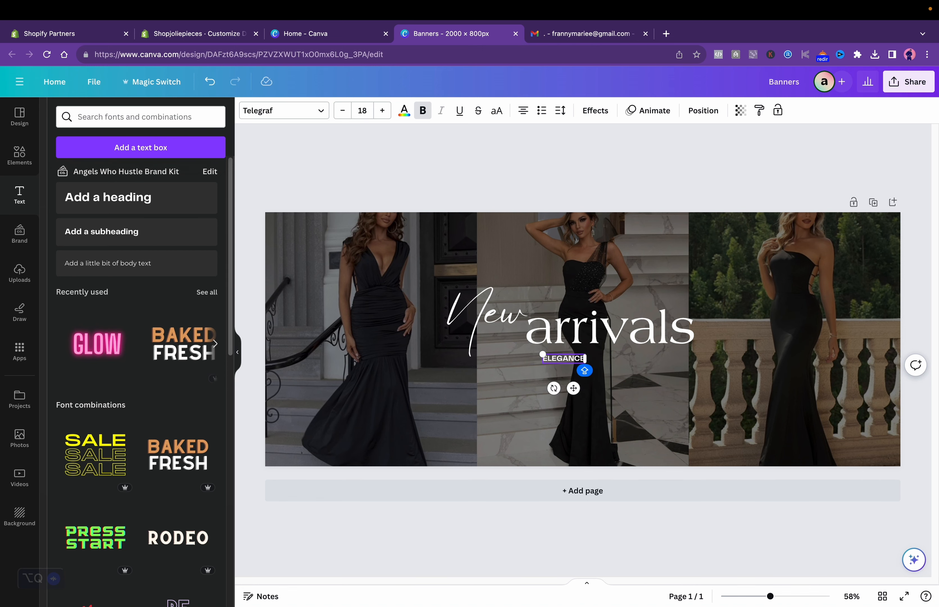
{"action": "type", "text": ", CLASS"}
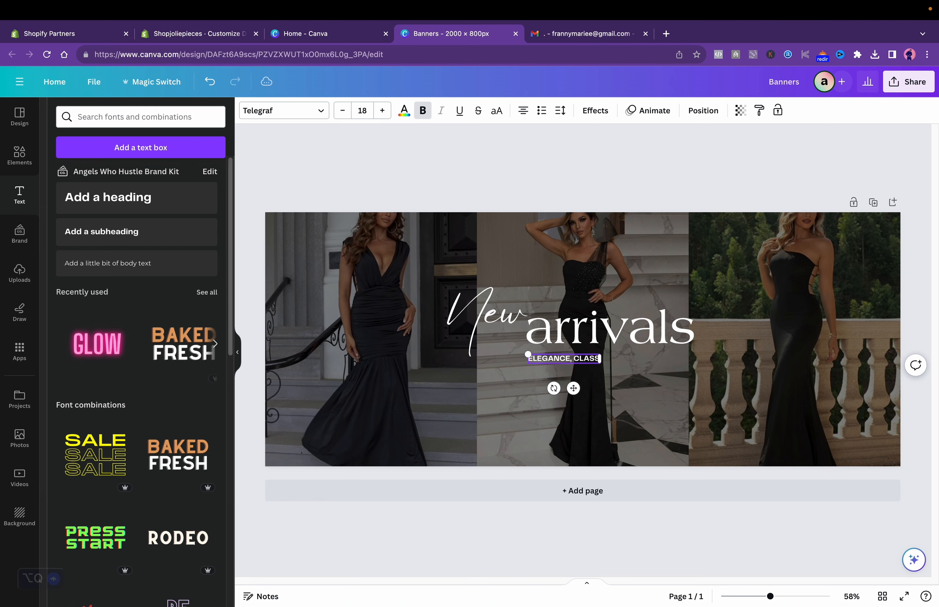
{"action": "type", "text": ", GRACE"}
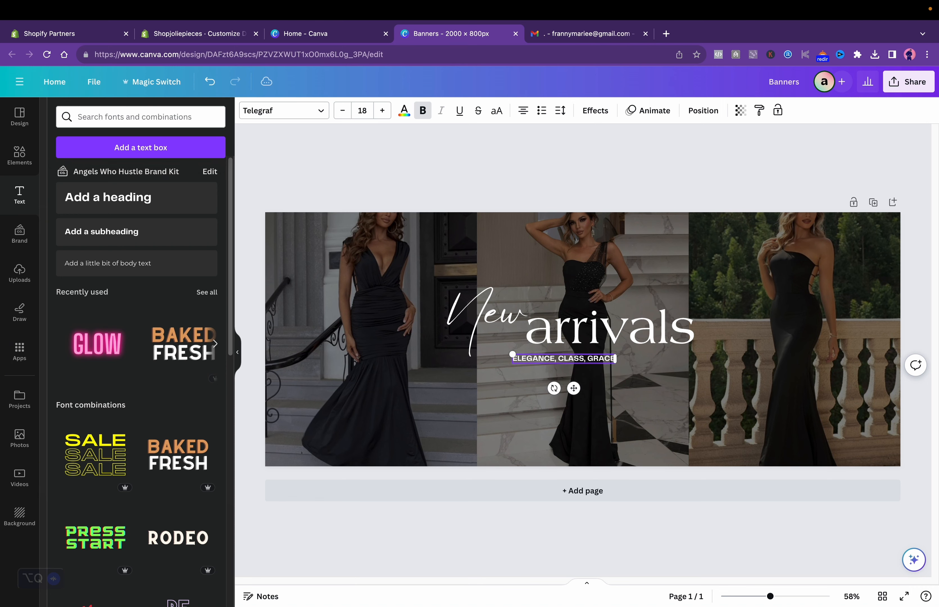
- Format the tagline in uppercase Laguna and enlarge it to size 26.1
{"action": "left_click", "coordinate": [324, 114]}
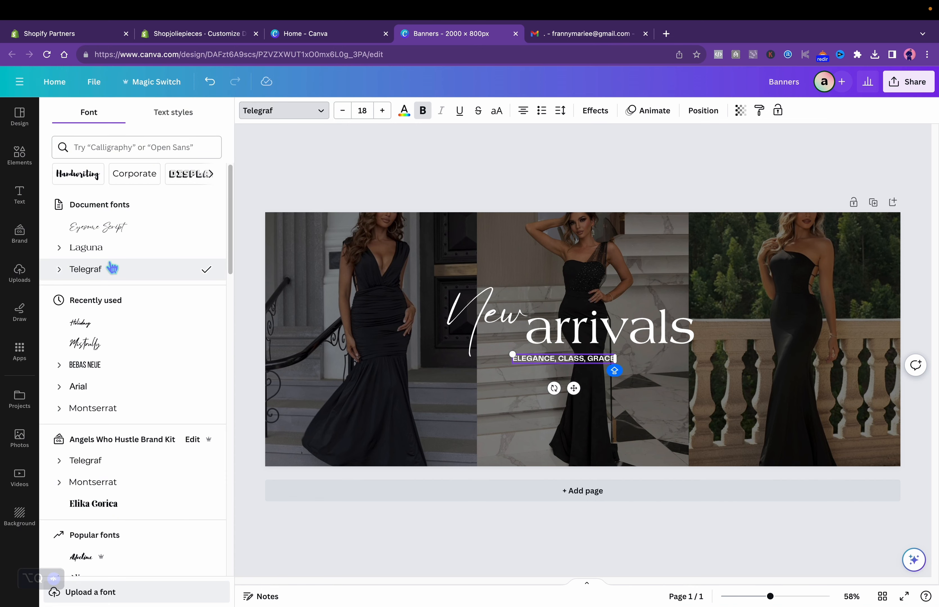
{"action": "left_click", "coordinate": [112, 247]}
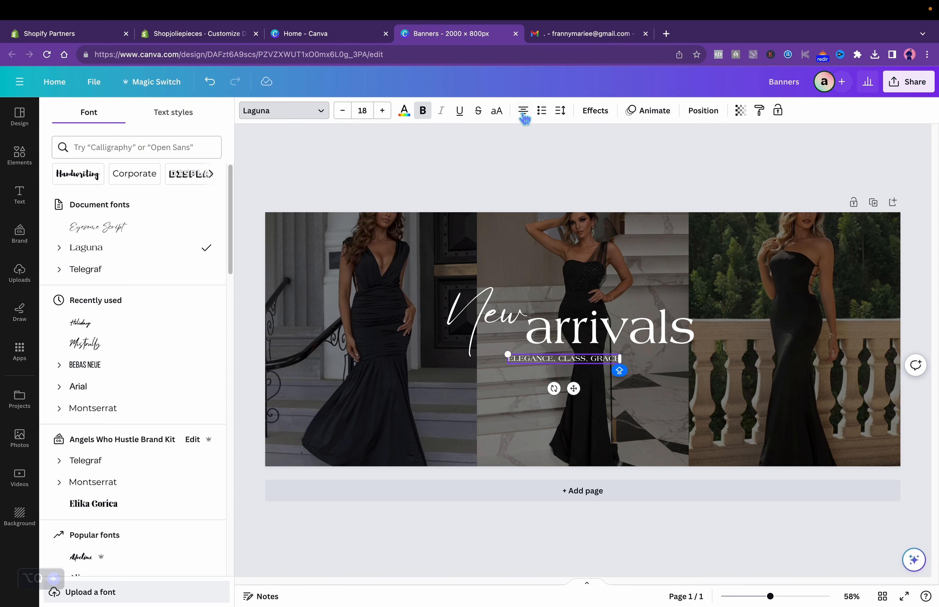
{"action": "left_click", "coordinate": [497, 110]}
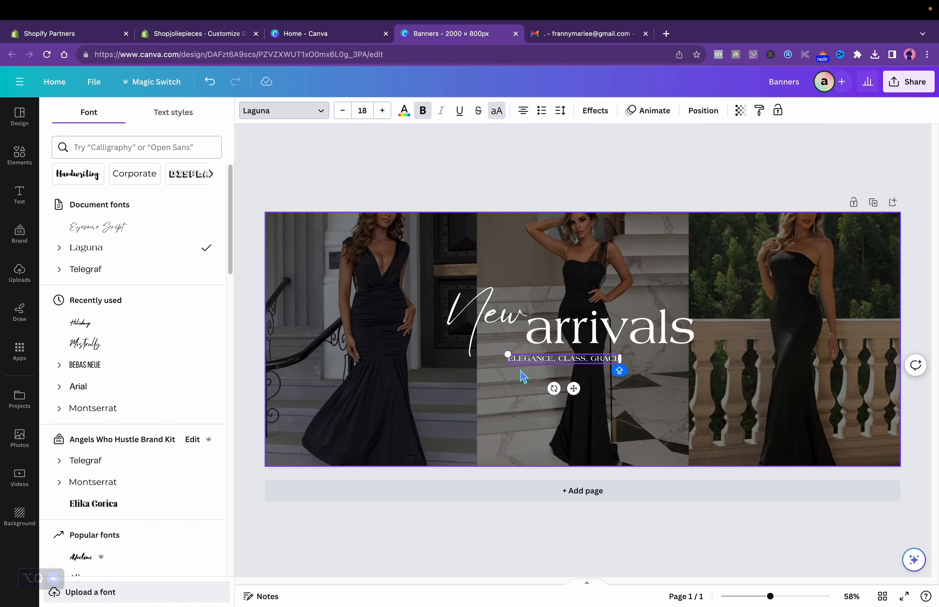
{"action": "left_click_drag", "start_coordinate": [512, 366], "coordinate": [488, 367]}
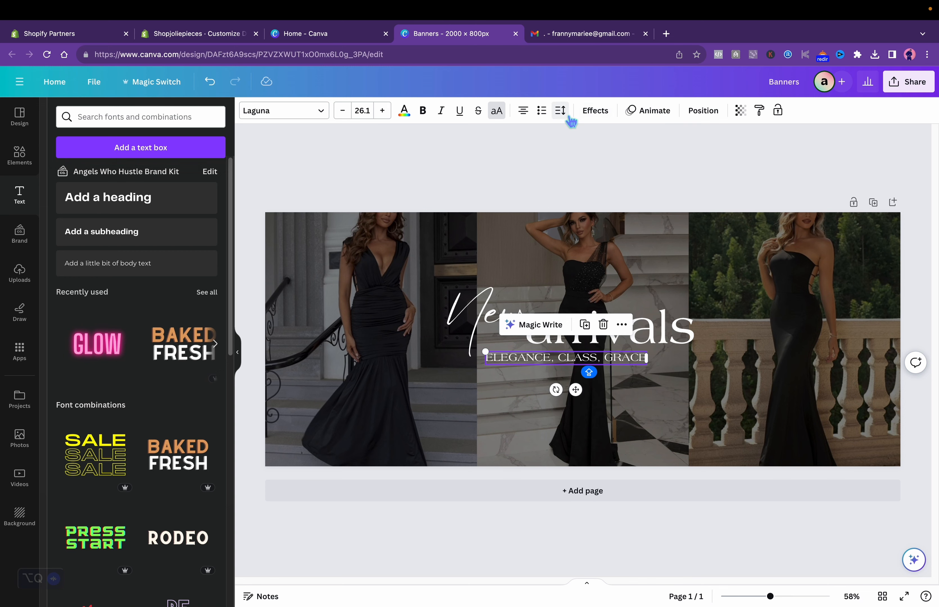
- Set the tagline's letter spacing to 50 and shift it slightly right beneath the "New arrivals" headline
{"action": "left_click", "coordinate": [560, 110]}
{"action": "left_click_drag", "start_coordinate": [590, 158], "coordinate": [607, 160]}
{"action": "left_click", "coordinate": [743, 179]}
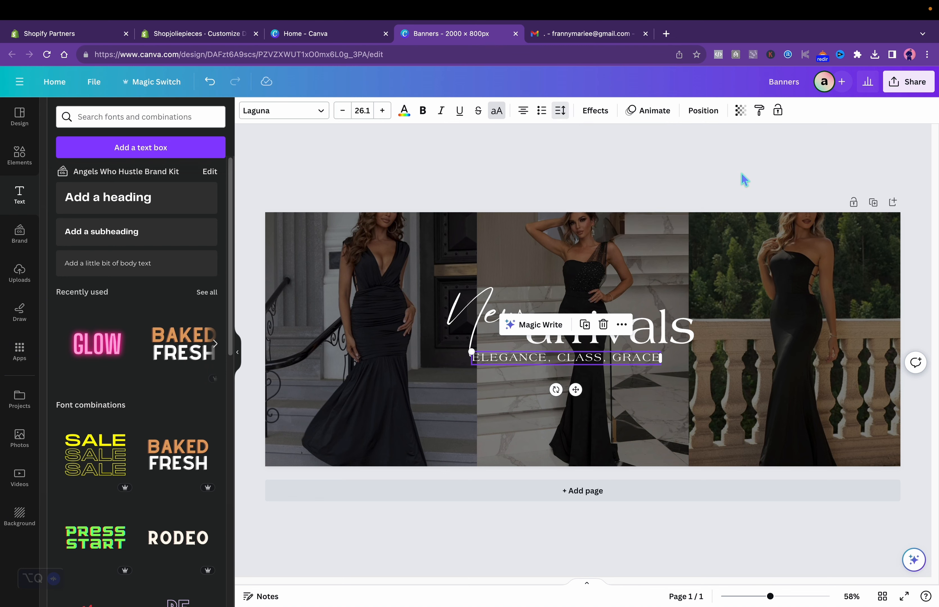
{"action": "left_click", "coordinate": [607, 357]}
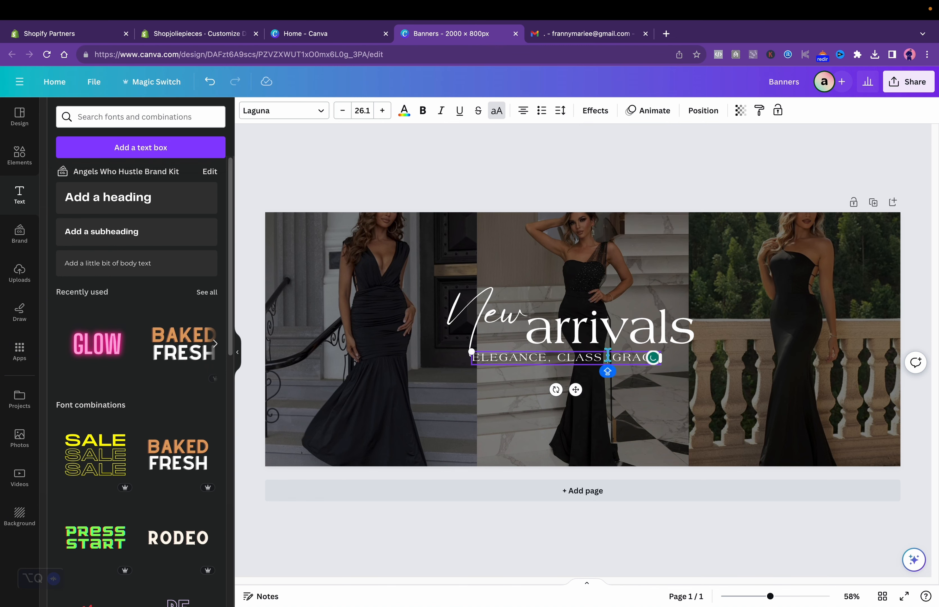
{"action": "left_click", "coordinate": [560, 110]}
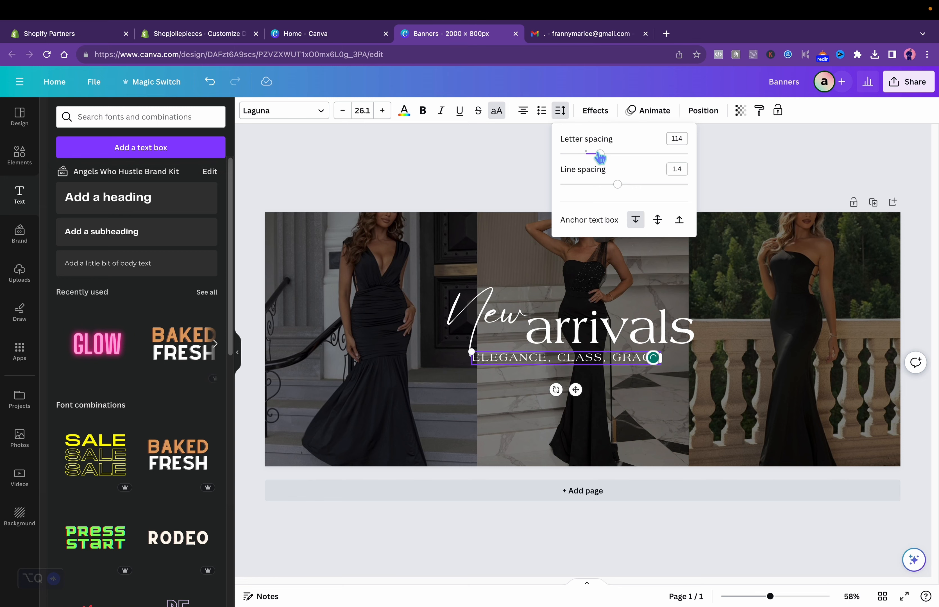
{"action": "left_click_drag", "start_coordinate": [600, 154], "coordinate": [591, 154]}
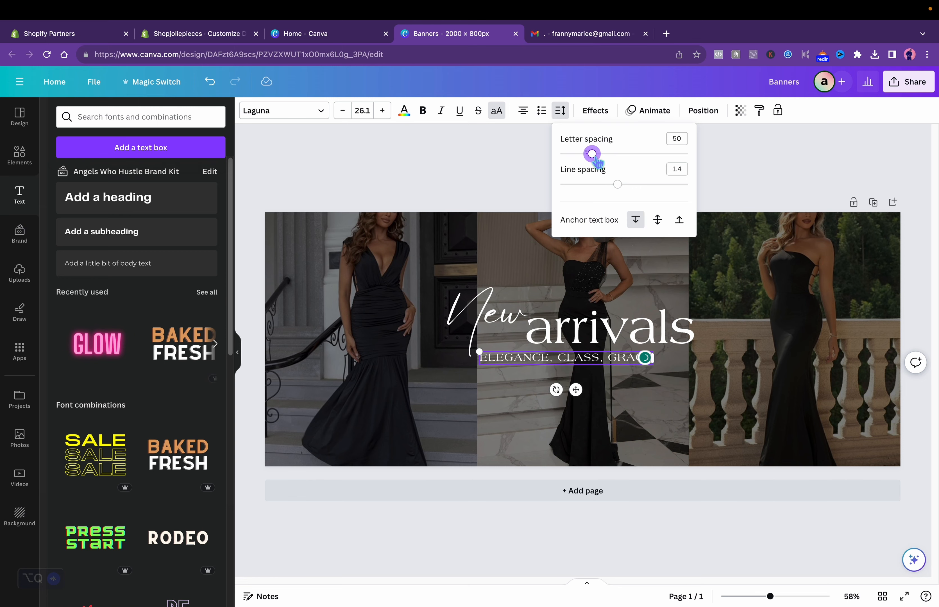
{"action": "left_click", "coordinate": [762, 192]}
{"action": "left_click", "coordinate": [751, 188]}
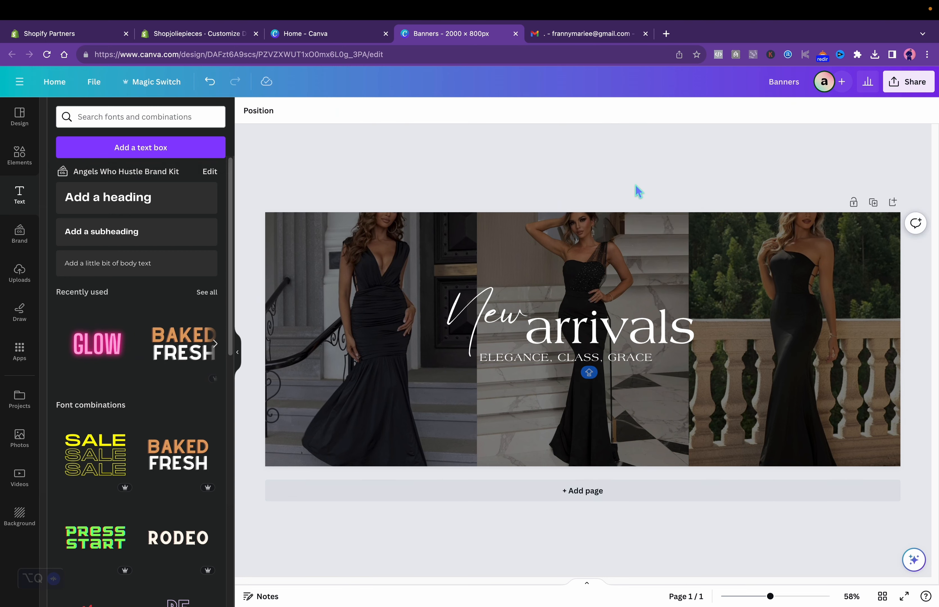
{"action": "left_click_drag", "start_coordinate": [575, 366], "coordinate": [587, 361]}
{"action": "left_click", "coordinate": [724, 167]}
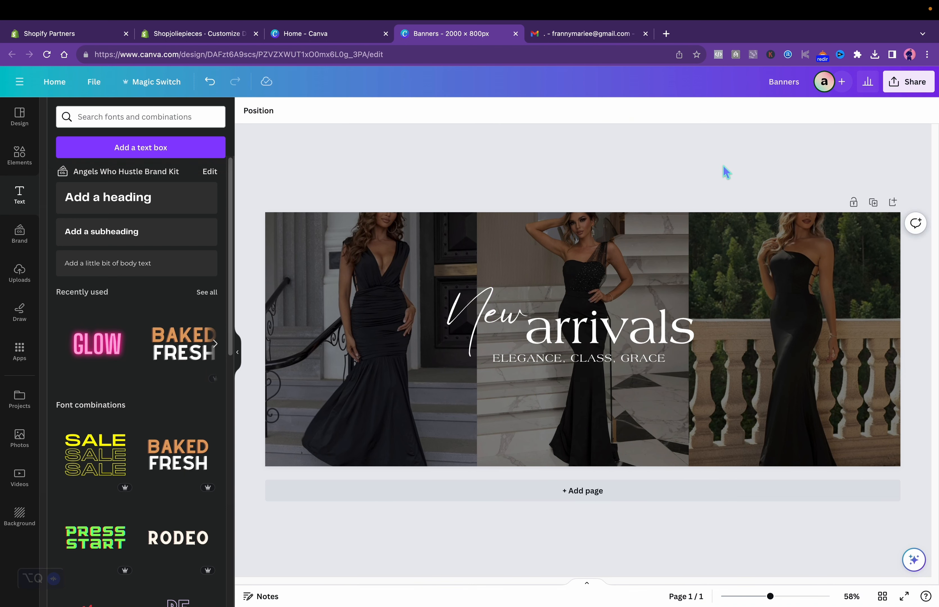
- Download the finished banner as a PNG at 2,000 × 800 px
{"action": "left_click", "coordinate": [920, 94]}
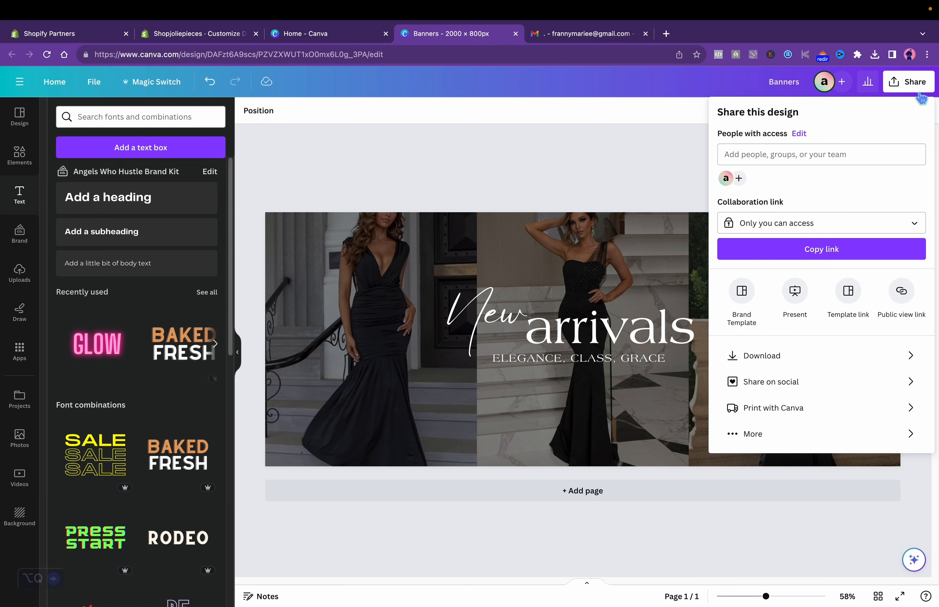
{"action": "left_click", "coordinate": [784, 357]}
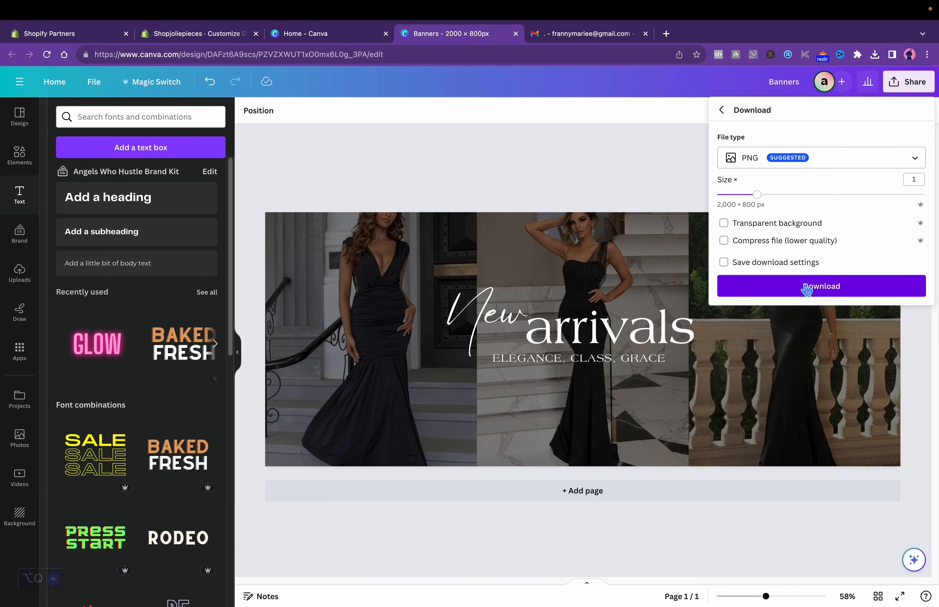
{"action": "left_click", "coordinate": [805, 292]}
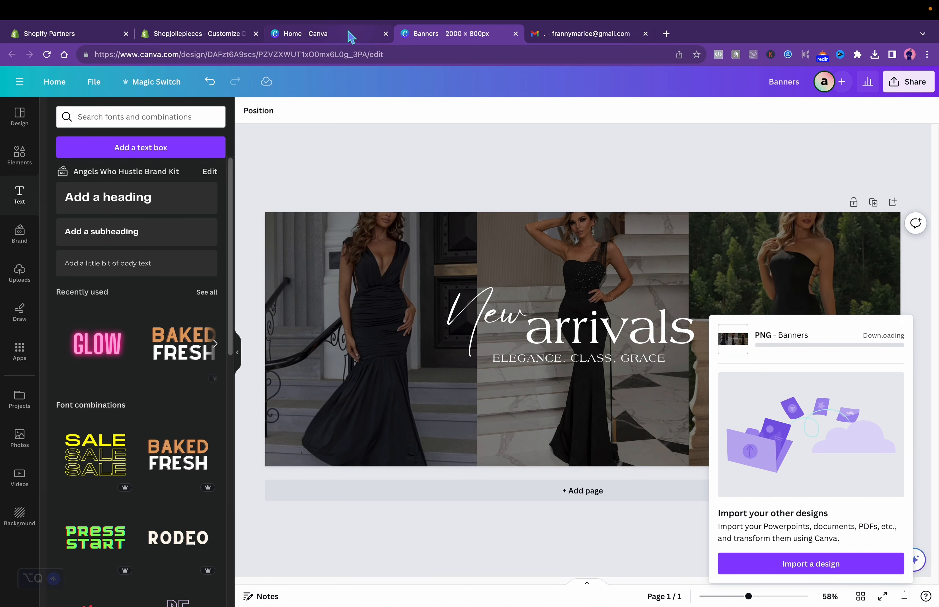
- Switch to the Shopify theme editor and set the downloaded Banners PNG as the image banner's first image
{"action": "left_click", "coordinate": [195, 41]}
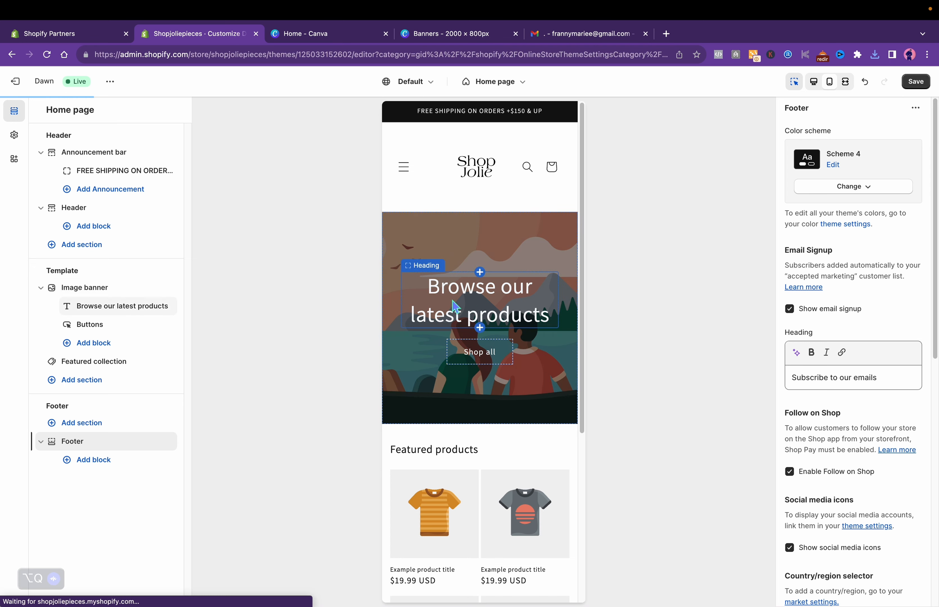
{"action": "left_click", "coordinate": [488, 293]}
{"action": "left_click", "coordinate": [485, 245]}
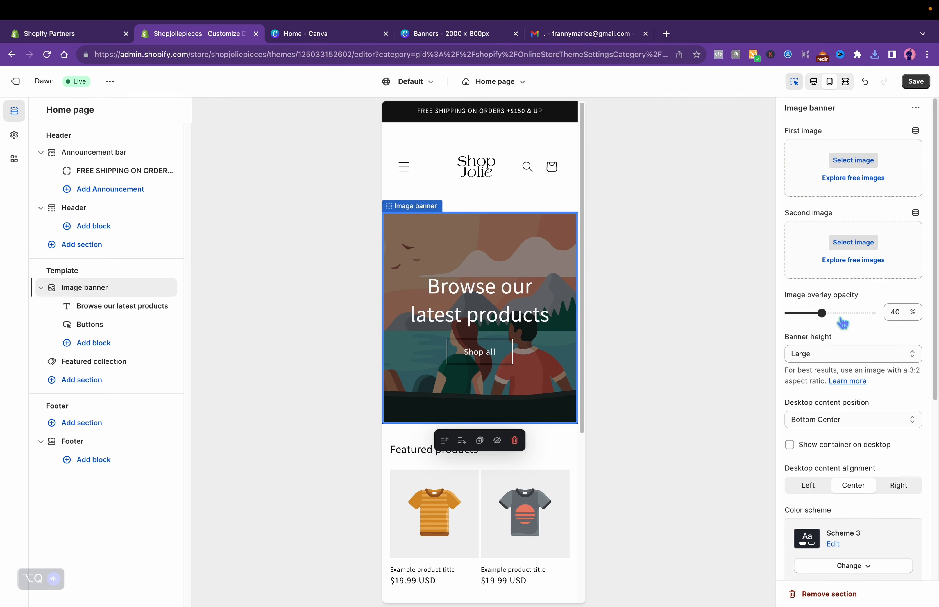
{"action": "left_click", "coordinate": [862, 165]}
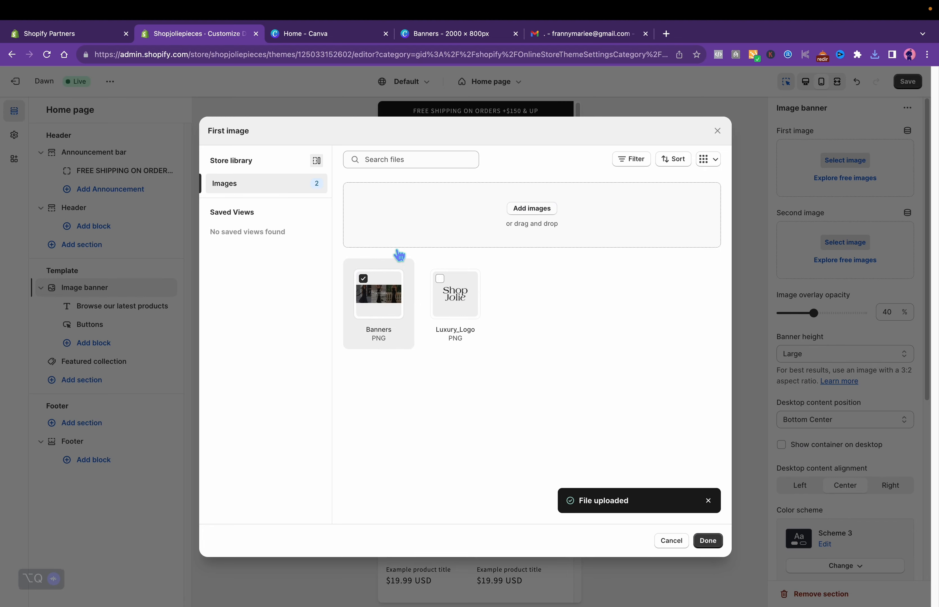
{"action": "left_click", "coordinate": [711, 541]}
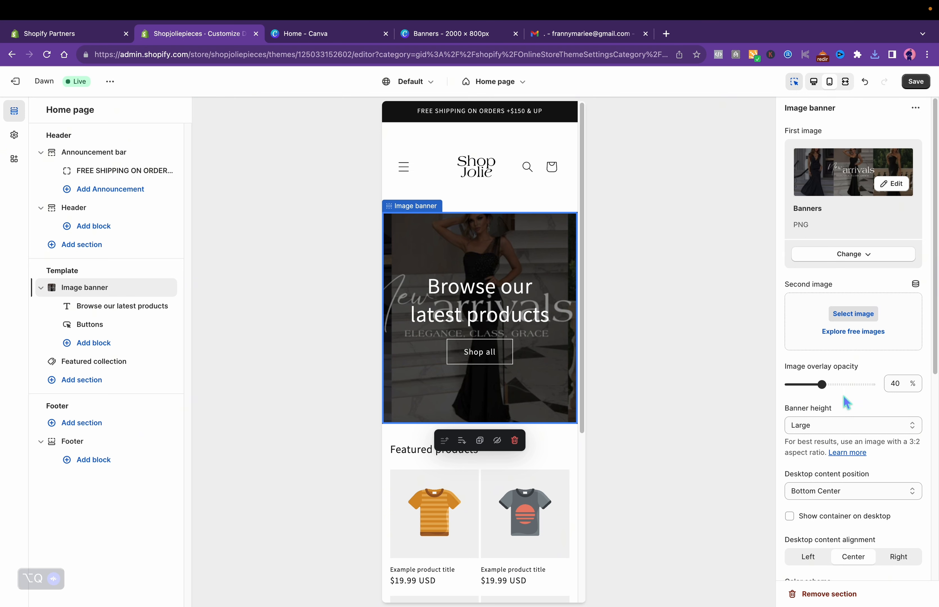
- Set the image banner's overlay opacity to 0% and its height to Adapt to first image
{"action": "left_click_drag", "start_coordinate": [822, 384], "coordinate": [787, 385]}
{"action": "scroll", "coordinate": [923, 296], "scroll_direction": "down", "scroll_amount": 3}
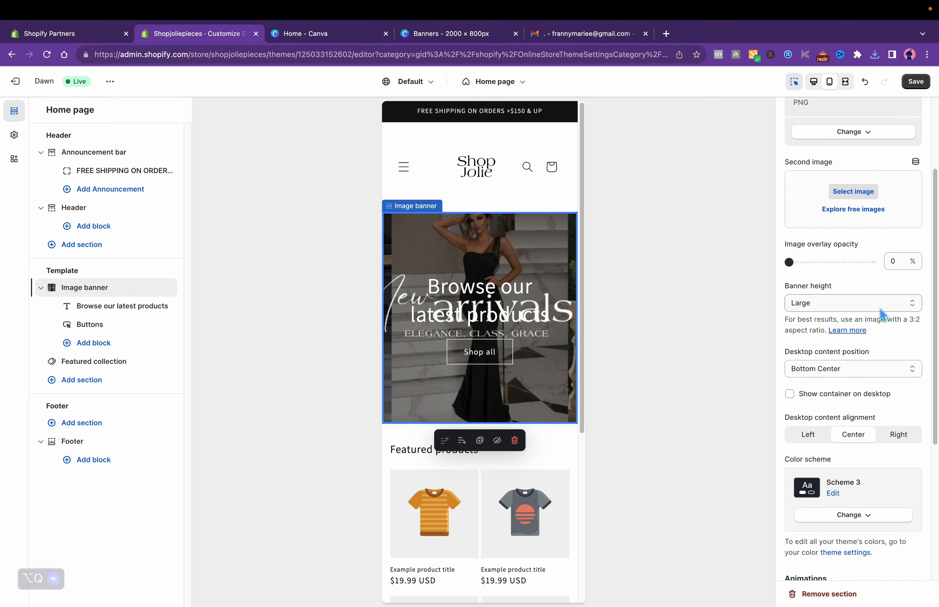
{"action": "left_click", "coordinate": [882, 311]}
{"action": "left_click", "coordinate": [876, 293]}
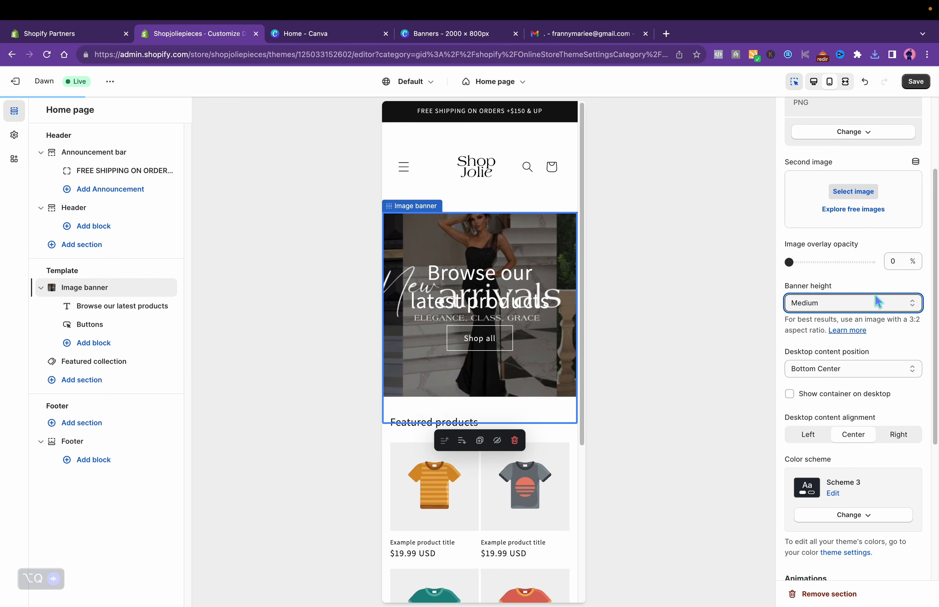
{"action": "left_click", "coordinate": [864, 302]}
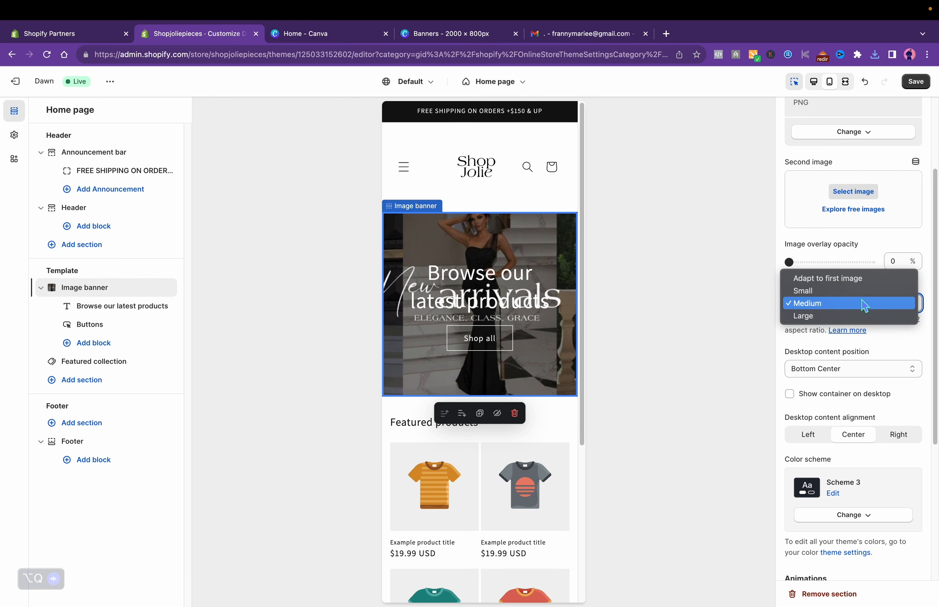
{"action": "left_click", "coordinate": [854, 280]}
- Compare the banner in the desktop and mobile previews, and hide its "Browse our latest products" heading and Buttons blocks
{"action": "left_click", "coordinate": [815, 83]}
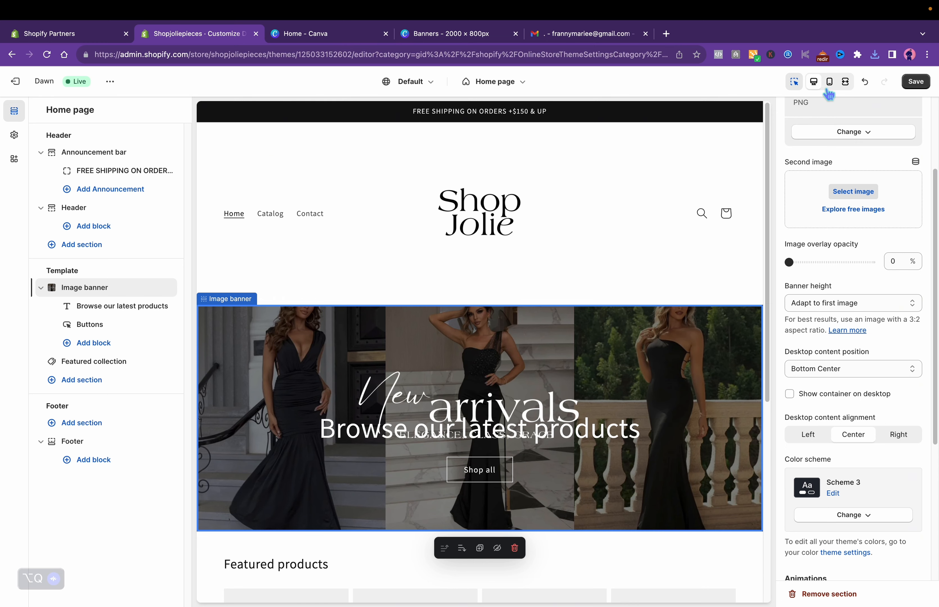
{"action": "left_click", "coordinate": [829, 83]}
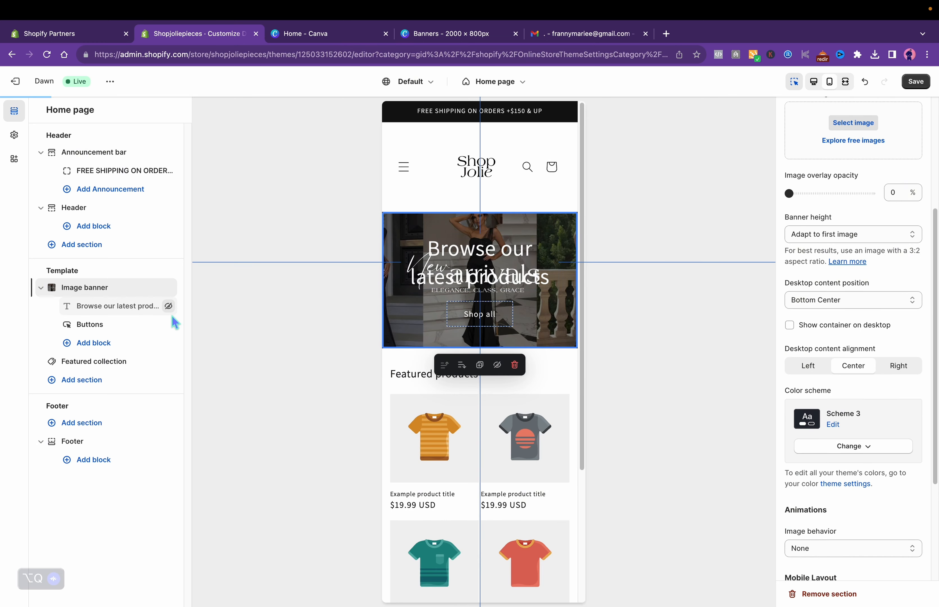
{"action": "left_click", "coordinate": [169, 306]}
{"action": "left_click", "coordinate": [169, 324]}
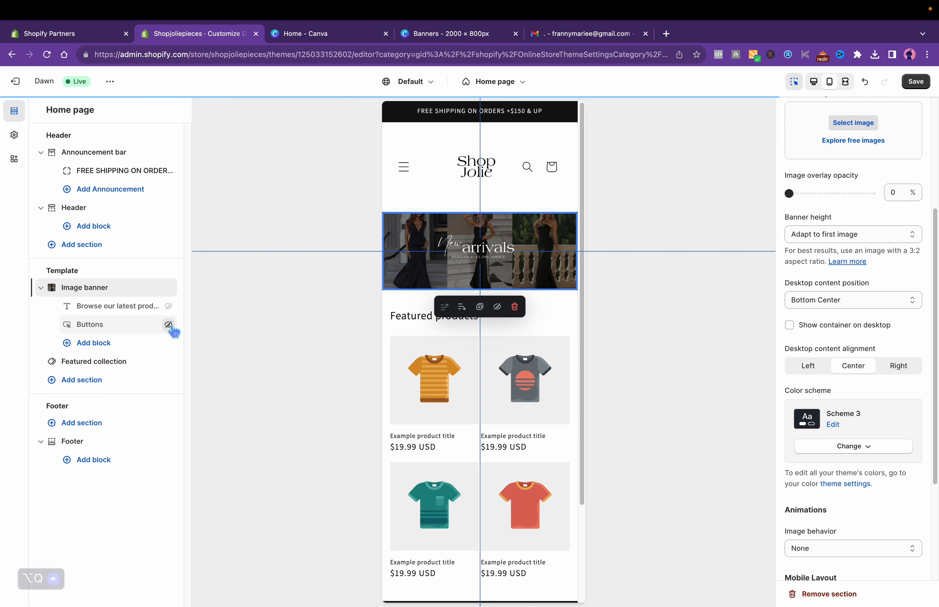
- Change the featured collection section's heading to "Featured Collection"
{"action": "left_click", "coordinate": [568, 321]}
{"action": "scroll", "coordinate": [925, 237], "scroll_direction": "up", "scroll_amount": 5}
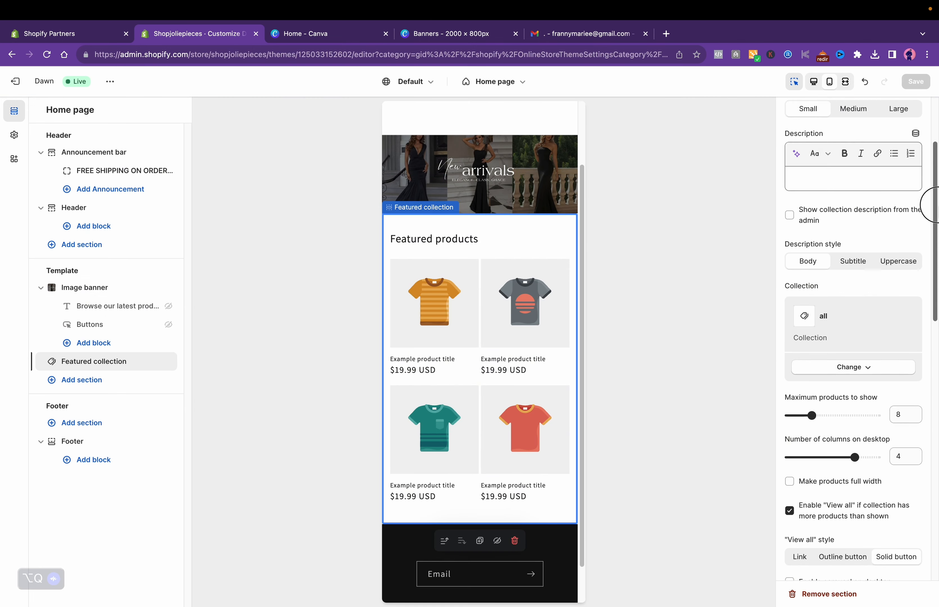
{"action": "double_click", "coordinate": [843, 154]}
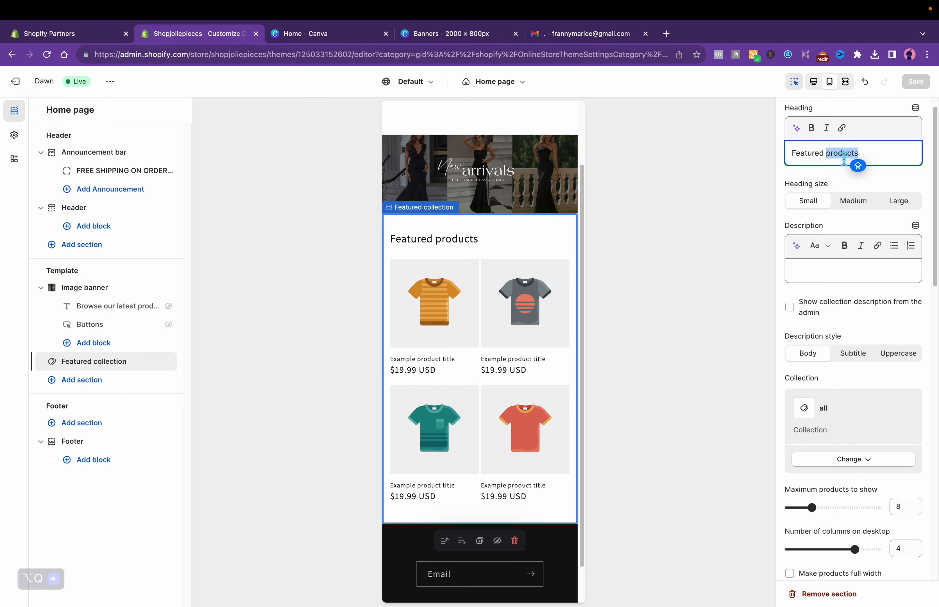
{"action": "type", "text": "Collection"}
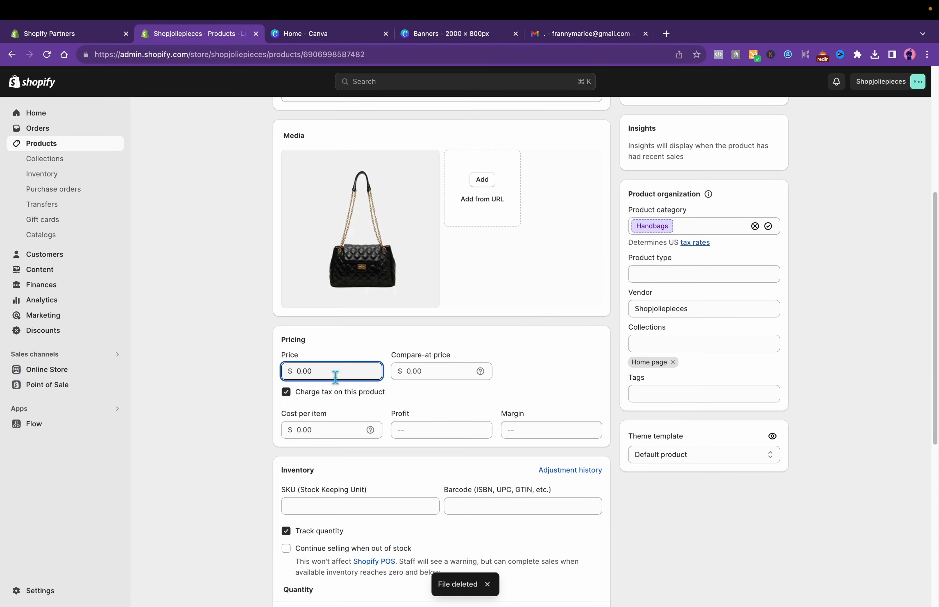
- Set the Luxury Jolie Purse's price to $75.00 and save the product, returning to the product list
{"action": "key", "text": "BackSpace"}
{"action": "key", "text": "BackSpace"}
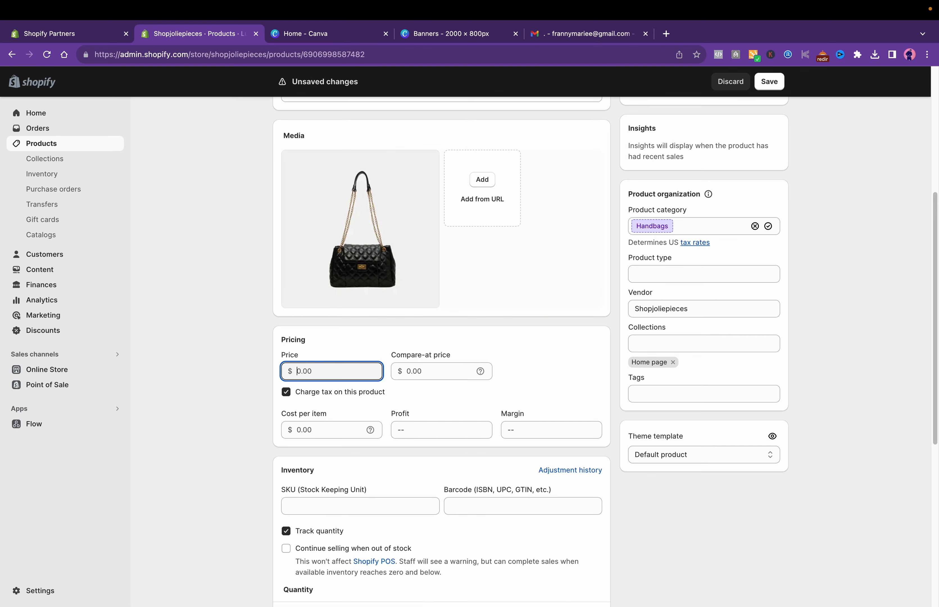
{"action": "left_click", "coordinate": [768, 89]}
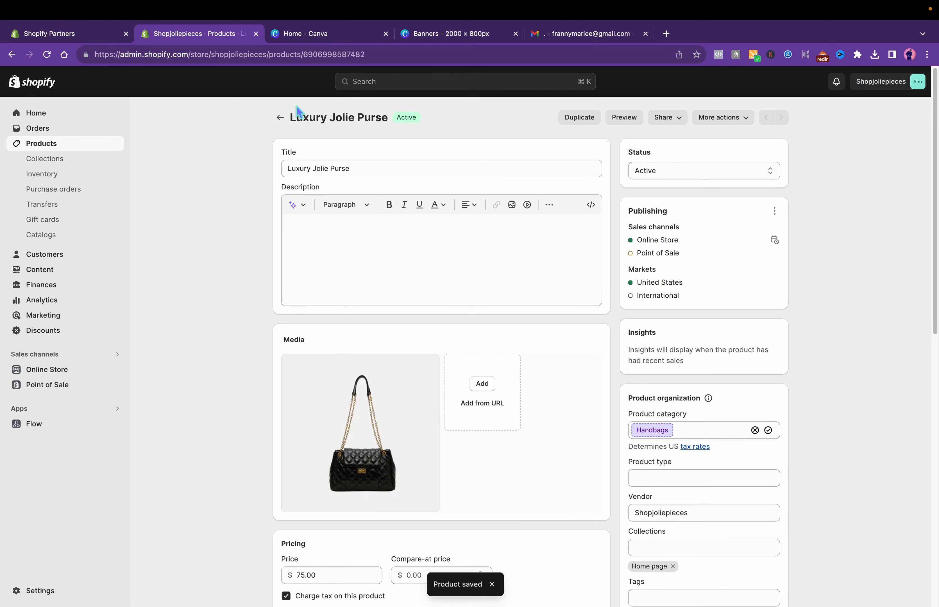
{"action": "left_click", "coordinate": [280, 117]}
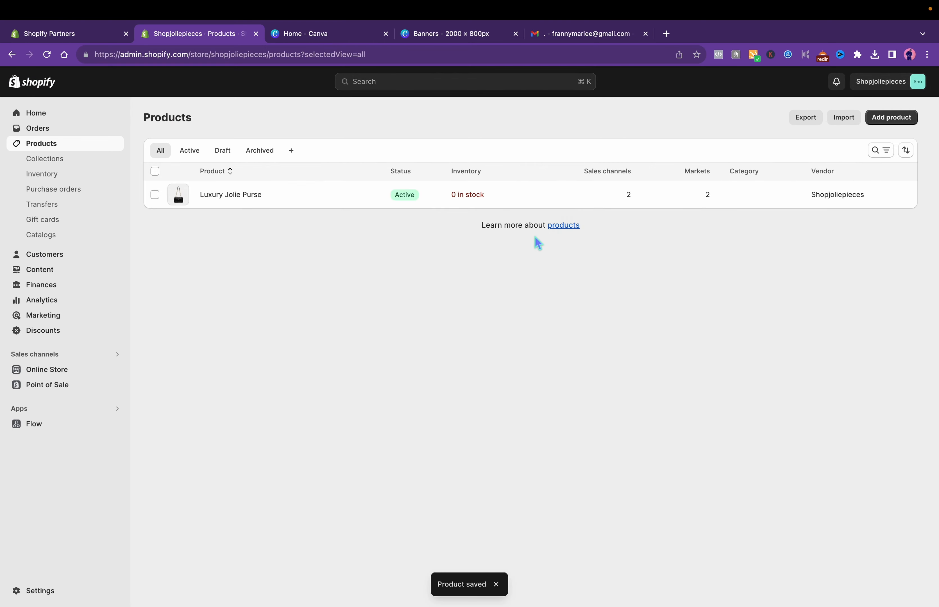
- Add an active product titled "Statement Earrings" with its earrings image and a price of $35.00, and save it
{"action": "left_click", "coordinate": [895, 118]}
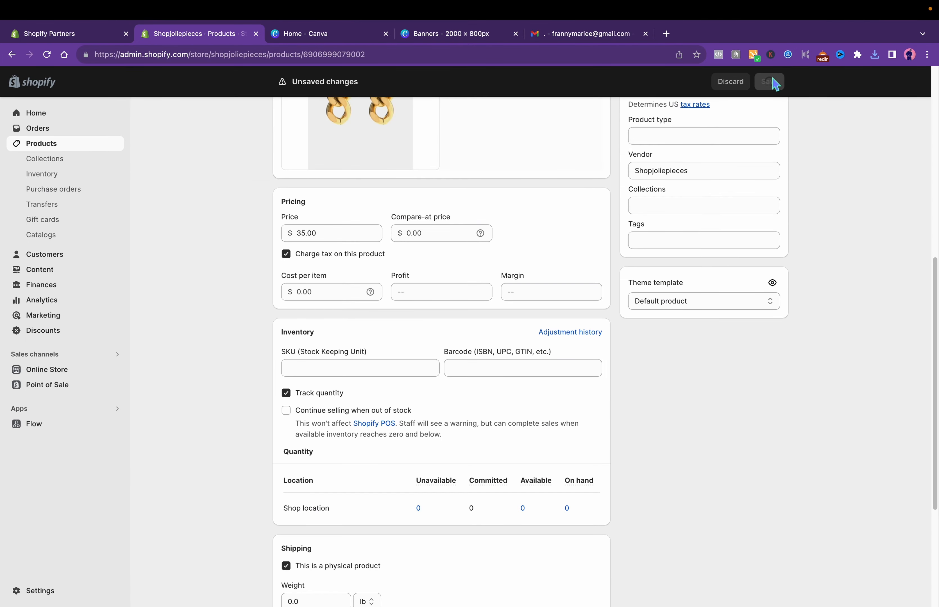
{"action": "left_click", "coordinate": [771, 82]}
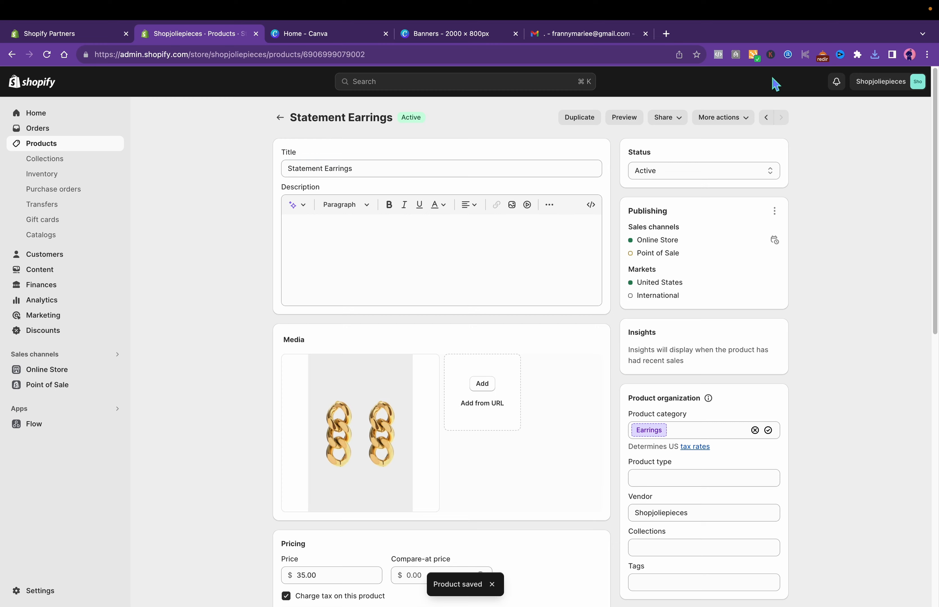
- View how the Statement Earrings appear beside the purse in the storefront's Featured Collection section
{"action": "left_click", "coordinate": [624, 117]}
{"action": "left_click_drag", "start_coordinate": [934, 117], "coordinate": [926, 336]}
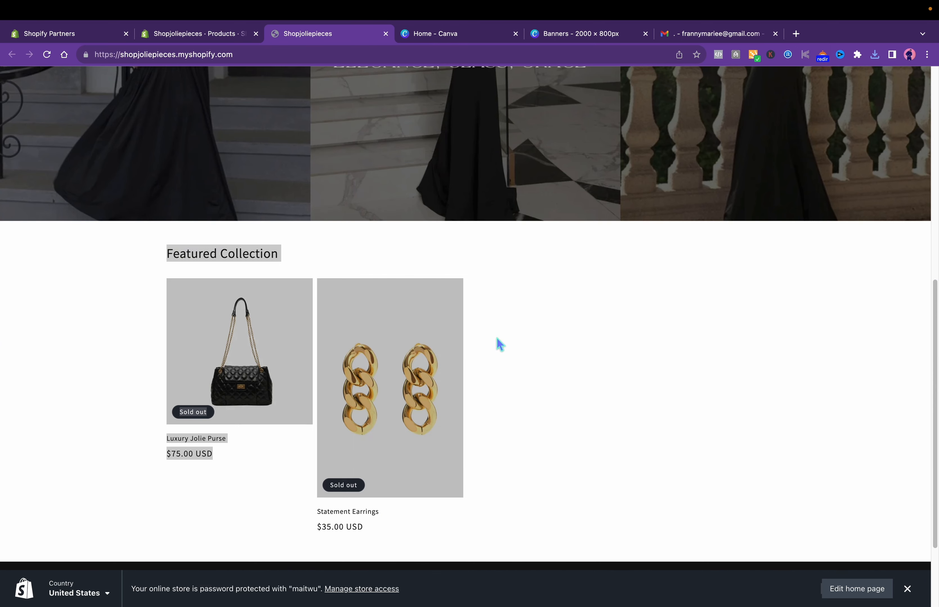
{"action": "left_click", "coordinate": [583, 377]}
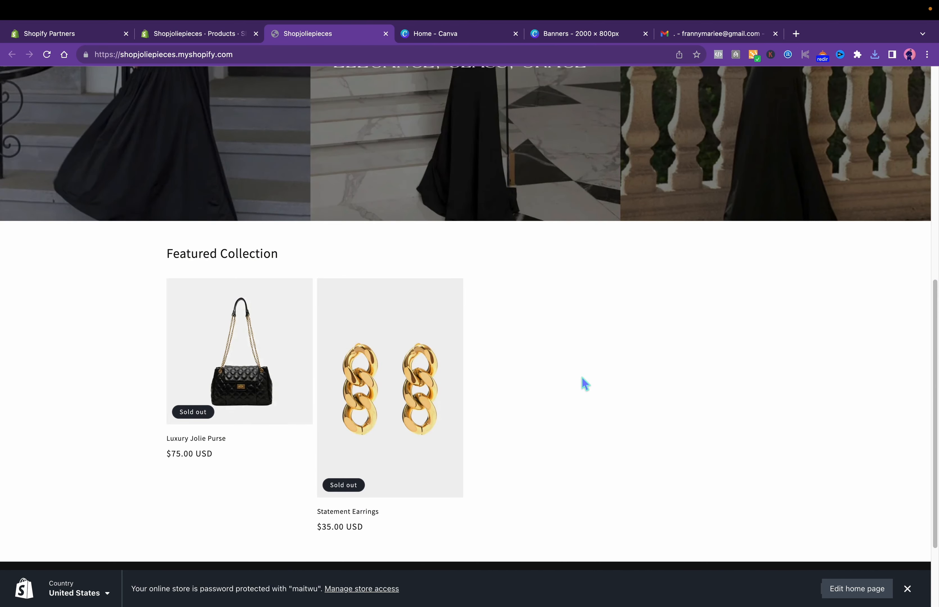
- Crop the Statement Earrings product image to a square centred on the earrings
{"action": "left_click", "coordinate": [215, 33]}
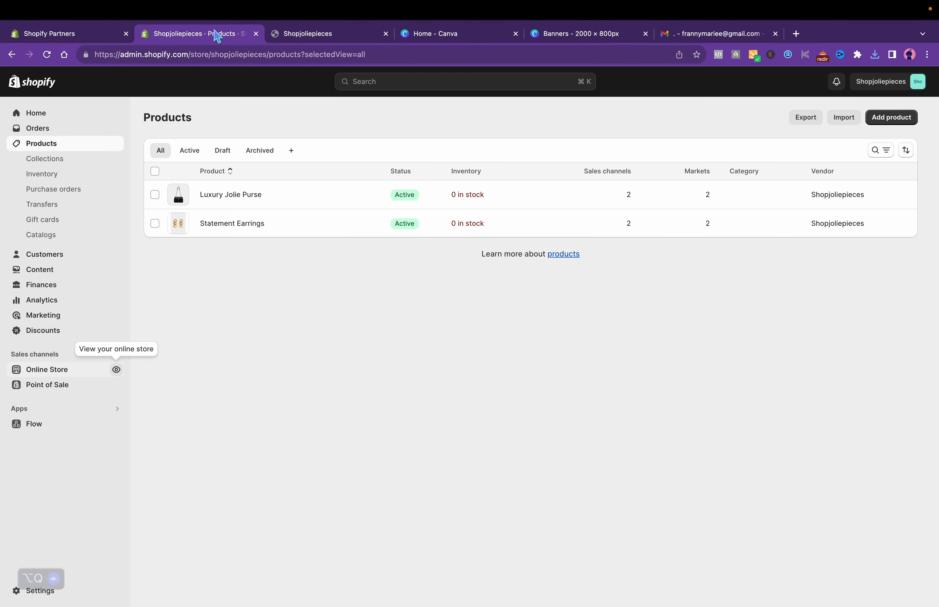
{"action": "left_click", "coordinate": [235, 224]}
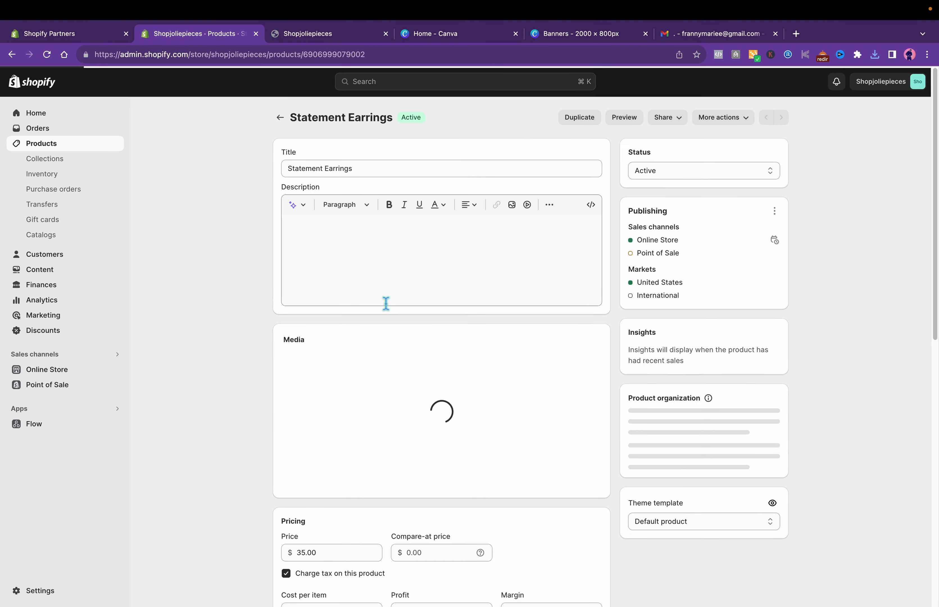
{"action": "left_click", "coordinate": [392, 402]}
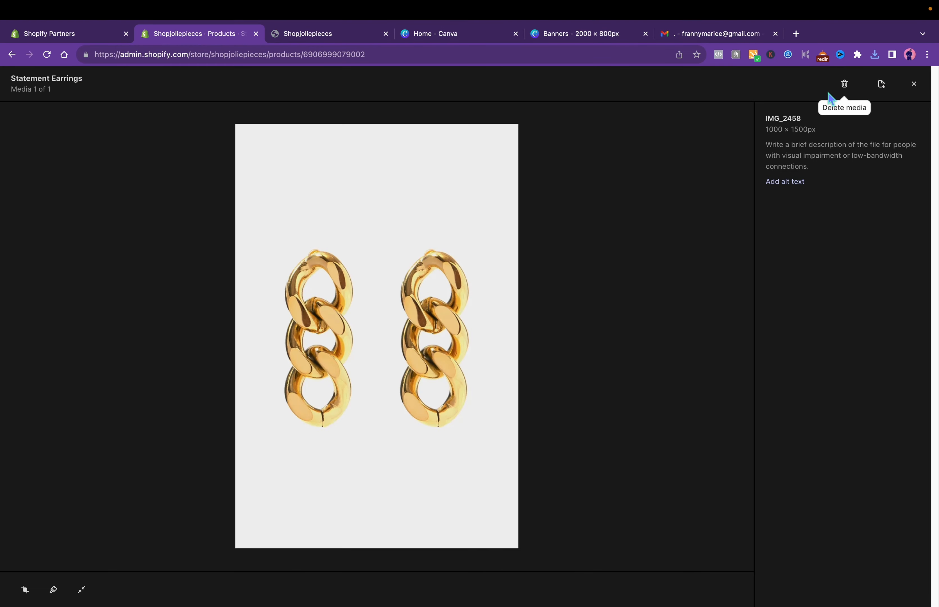
{"action": "left_click", "coordinate": [26, 591]}
{"action": "left_click", "coordinate": [788, 212]}
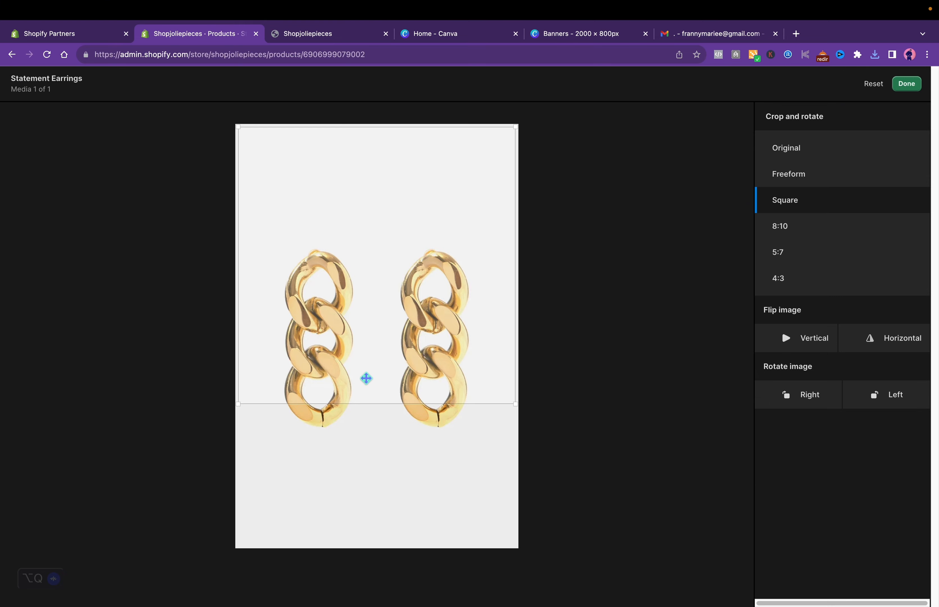
{"action": "left_click_drag", "start_coordinate": [367, 361], "coordinate": [368, 431]}
{"action": "left_click", "coordinate": [907, 85]}
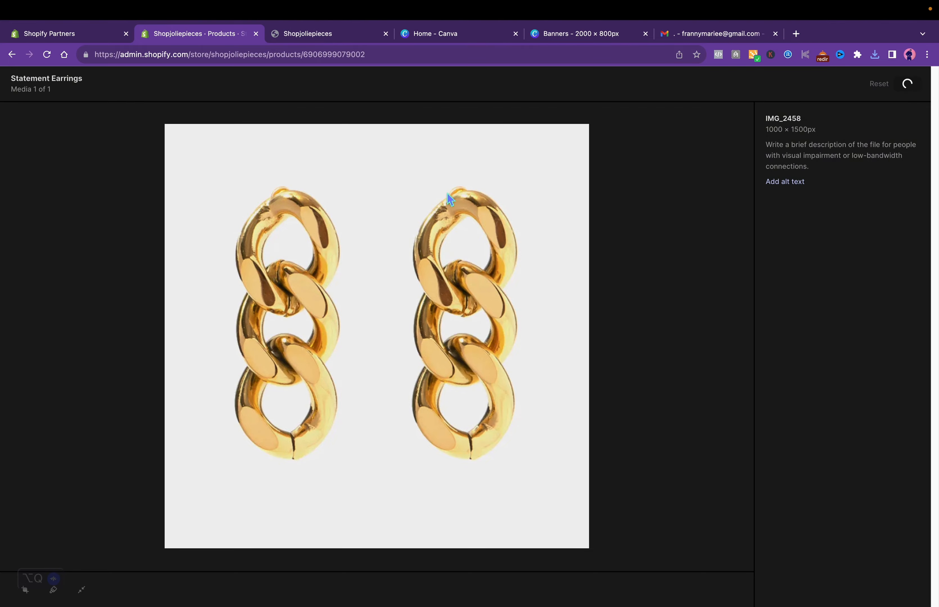
- Reload the storefront to compare the product images in the Featured Collection, and close the storefront page
{"action": "left_click", "coordinate": [307, 34]}
{"action": "left_click", "coordinate": [47, 54]}
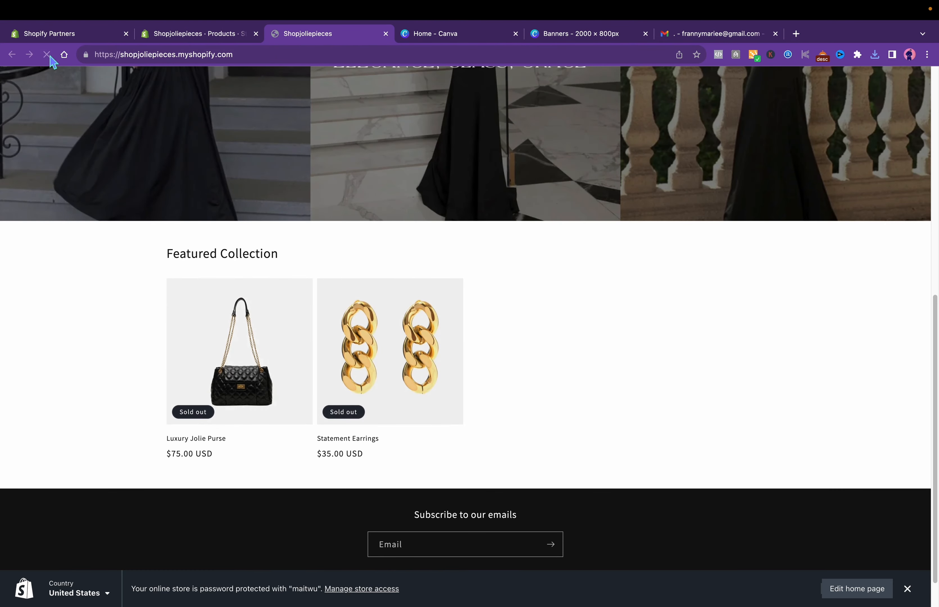
{"action": "key", "text": "super+w"}
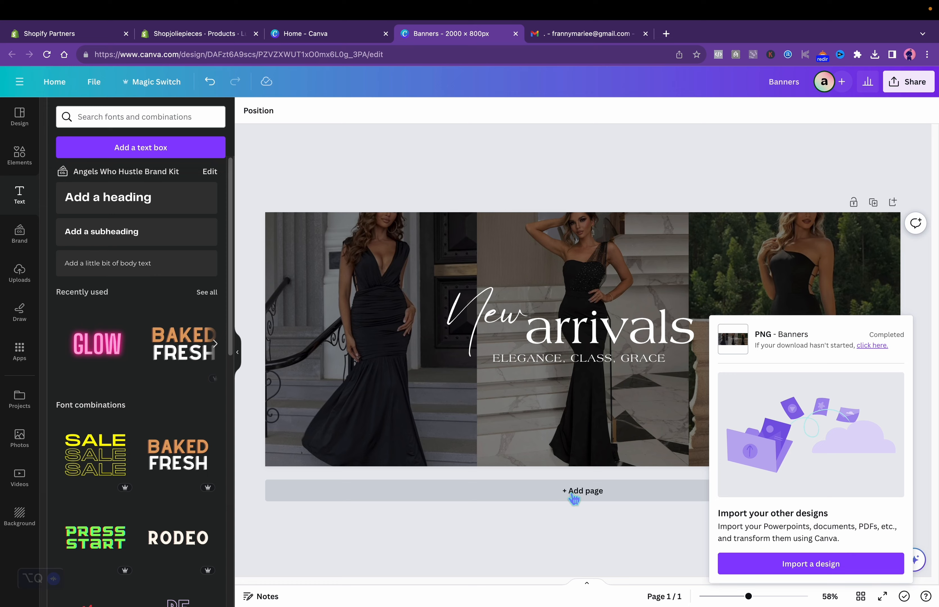
- Add a second page to the Canva banner design and place three enlarged, overlapping square frames on its right side
{"action": "left_click", "coordinate": [571, 495]}
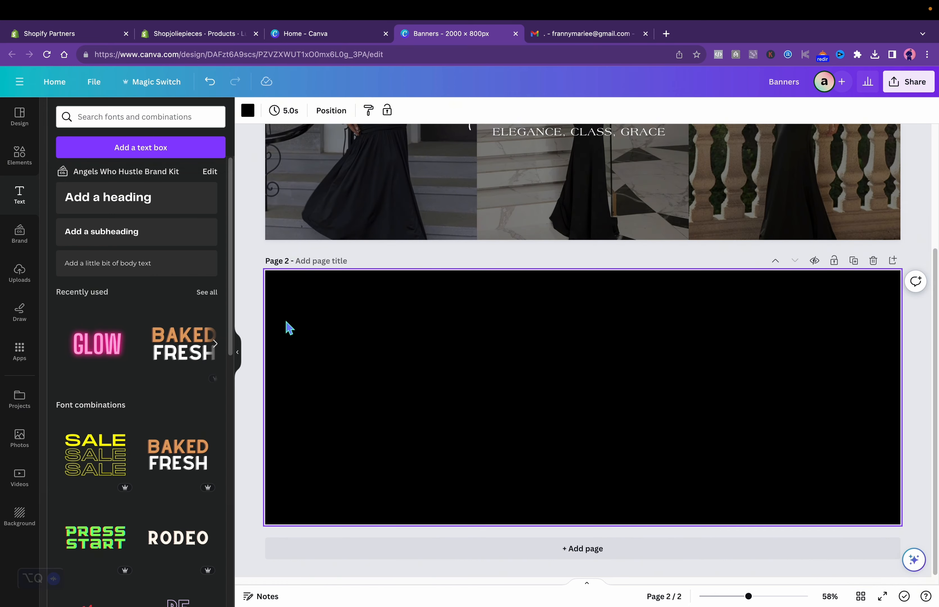
{"action": "left_click", "coordinate": [248, 111]}
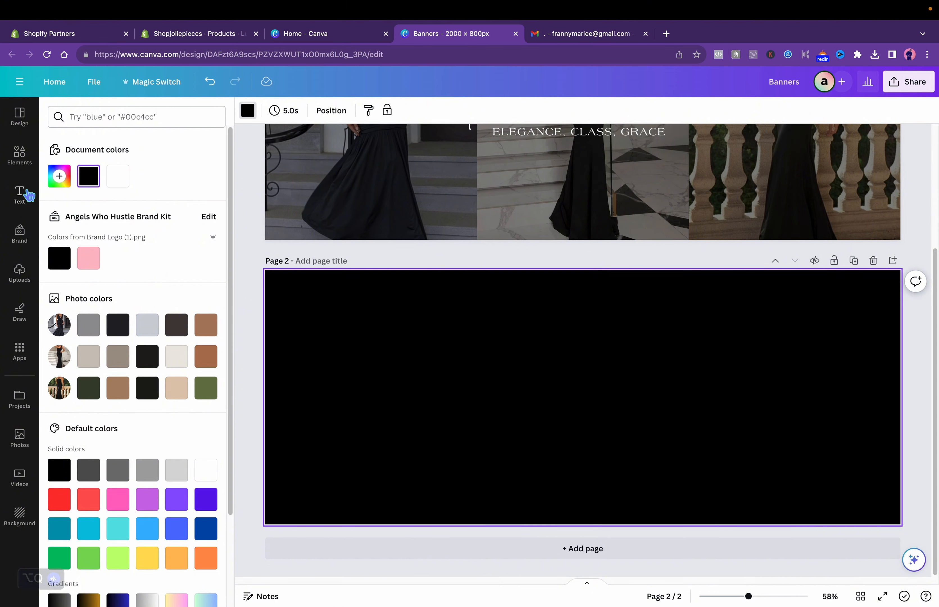
{"action": "left_click", "coordinate": [23, 169]}
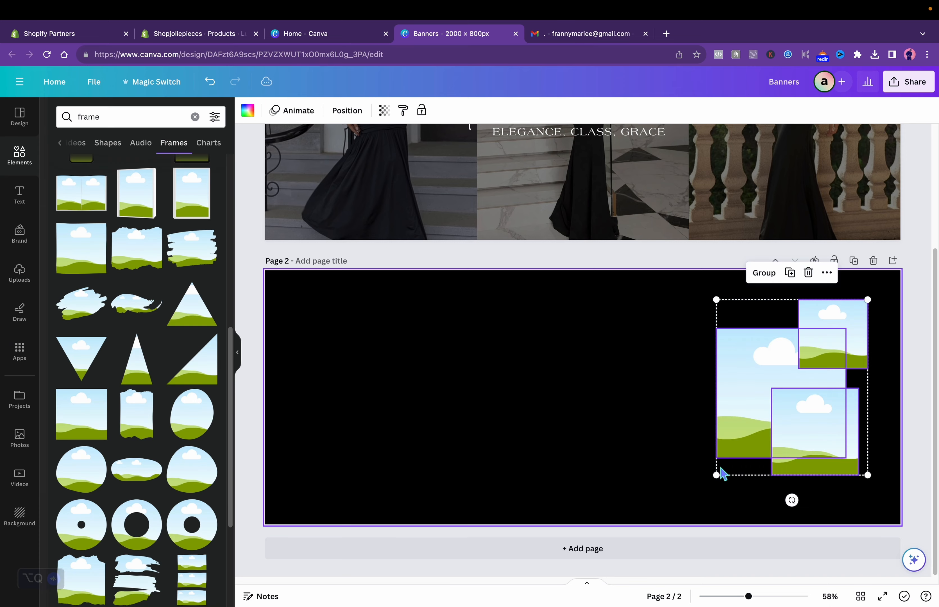
{"action": "left_click_drag", "start_coordinate": [721, 473], "coordinate": [691, 500]}
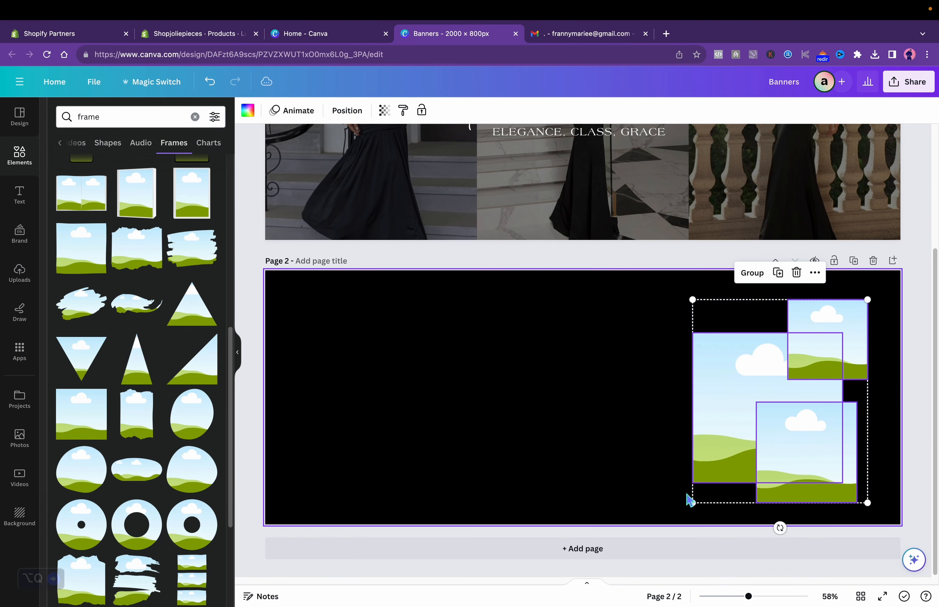
{"action": "left_click_drag", "start_coordinate": [822, 449], "coordinate": [828, 441]}
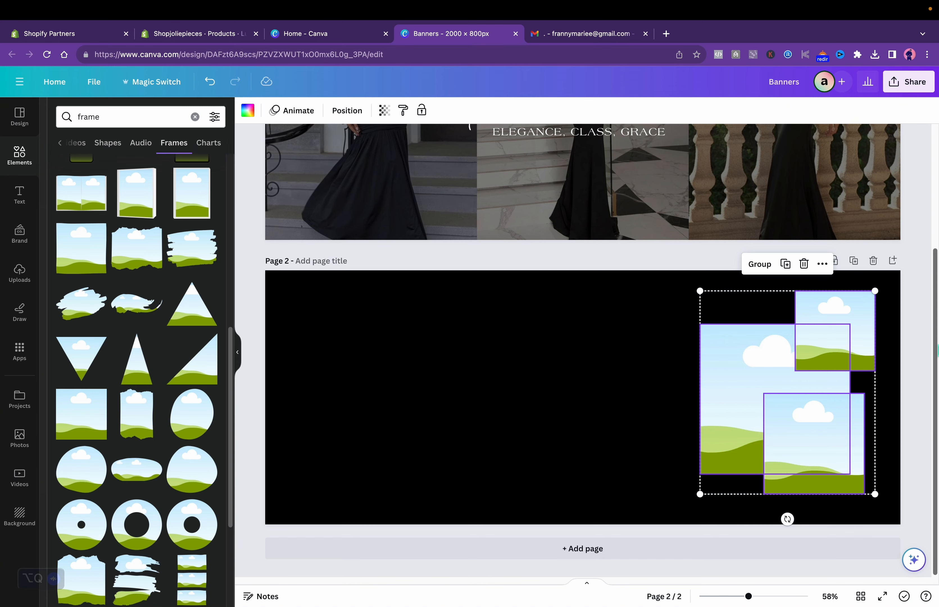
{"action": "left_click_drag", "start_coordinate": [929, 342], "coordinate": [931, 202]}
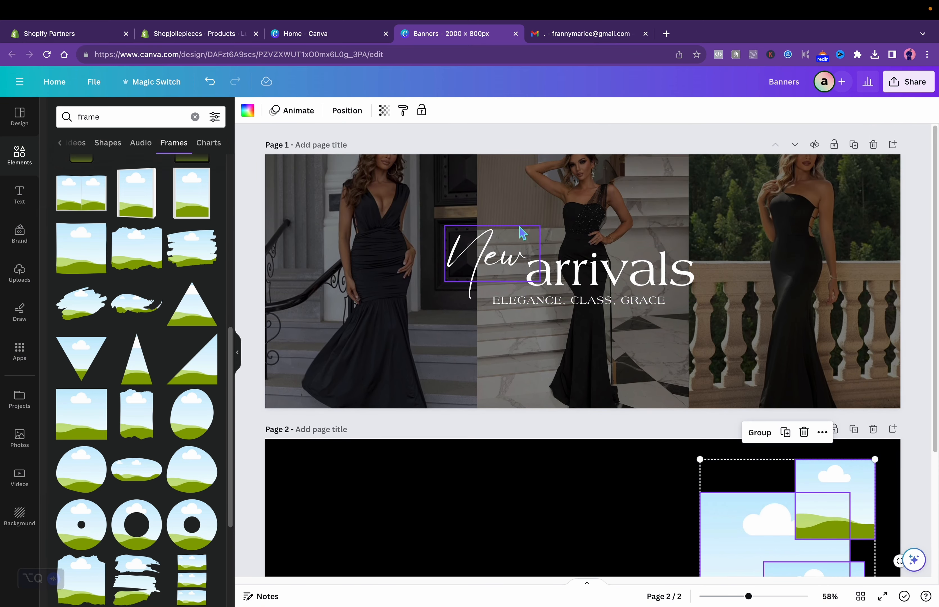
{"action": "left_click", "coordinate": [478, 216]}
{"action": "left_click_drag", "start_coordinate": [478, 216], "coordinate": [507, 222]}
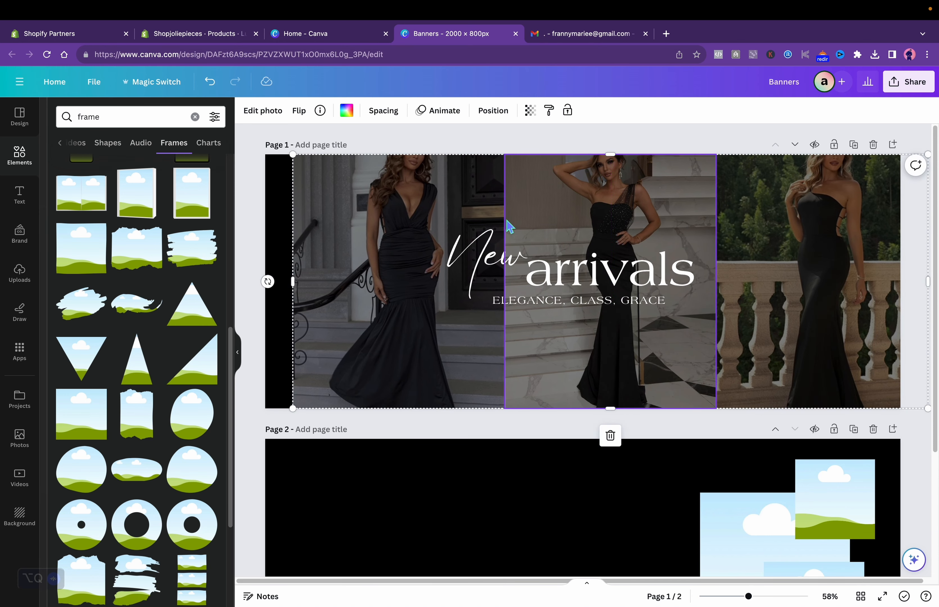
{"action": "left_click", "coordinate": [210, 82]}
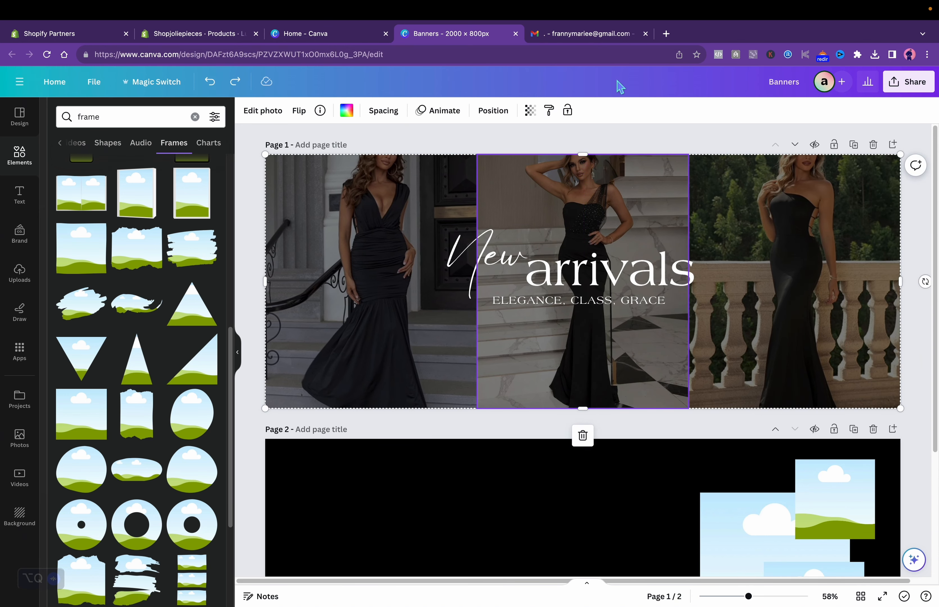
- Lock page 1's photo grid and duplicate the "New arrivals" title and tagline onto page 2
{"action": "left_click", "coordinate": [568, 111]}
{"action": "left_click_drag", "start_coordinate": [462, 208], "coordinate": [675, 336]}
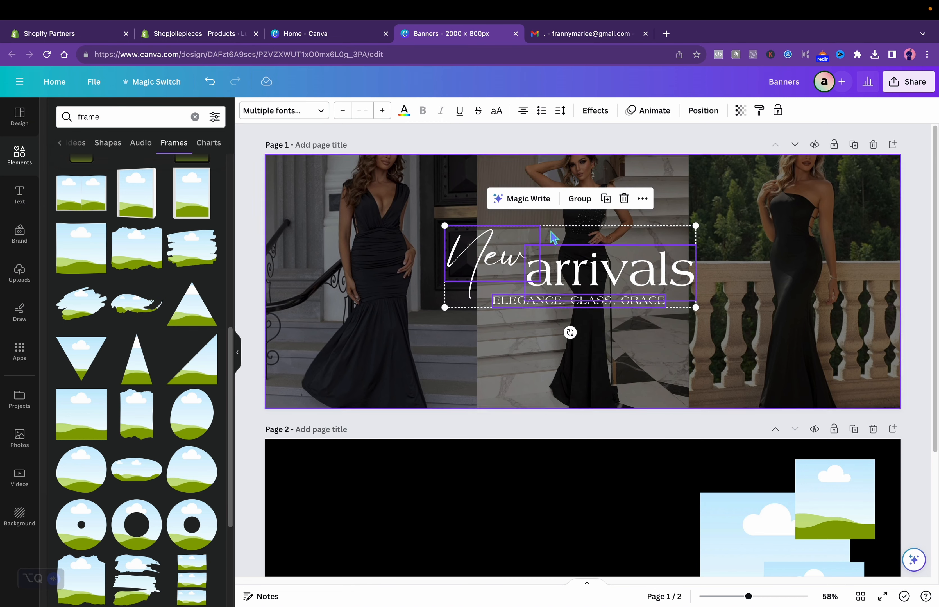
{"action": "left_click", "coordinate": [610, 203]}
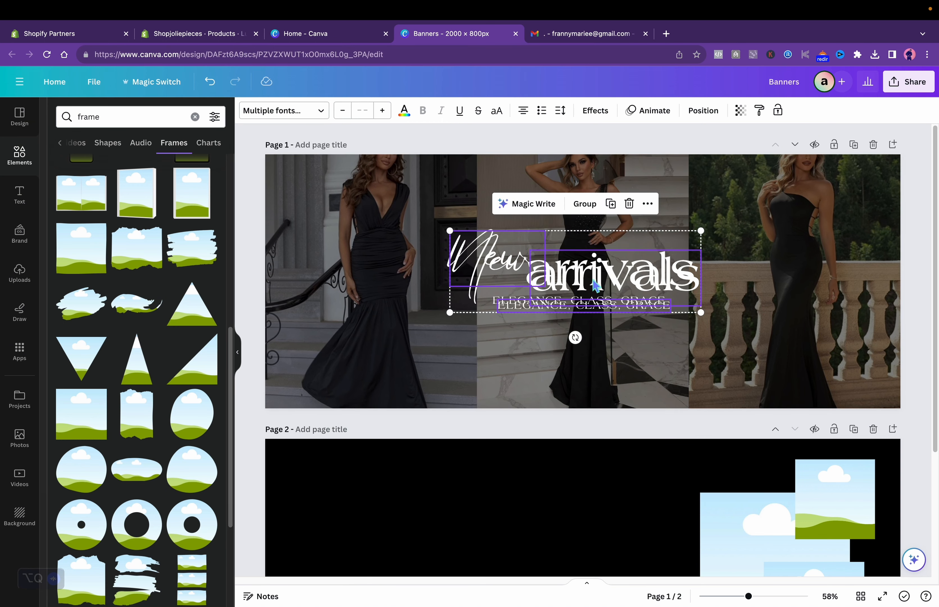
{"action": "left_click_drag", "start_coordinate": [596, 284], "coordinate": [511, 572]}
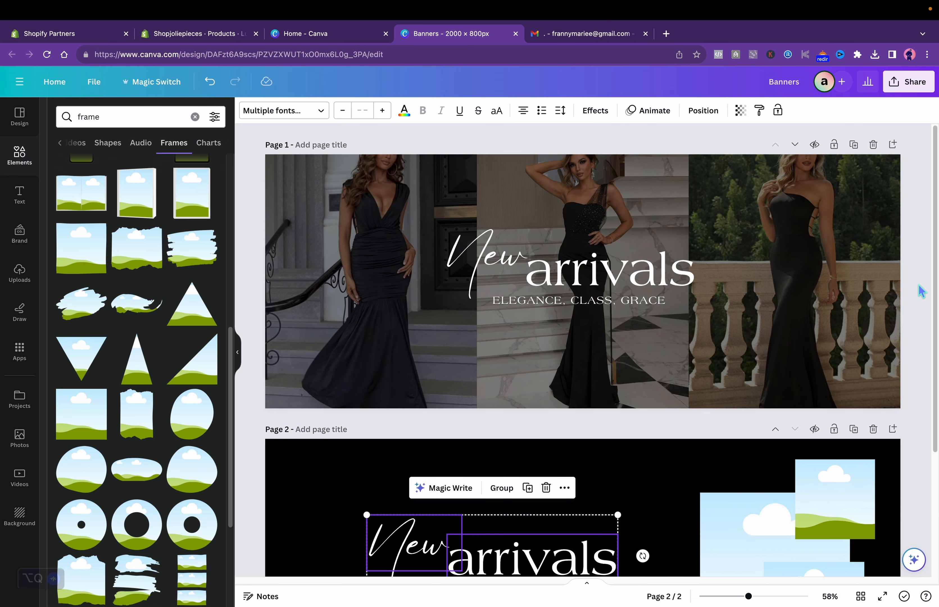
- Enlarge the copied title and tagline on page 2 and centre them vertically beside the frames
{"action": "scroll", "coordinate": [936, 407], "scroll_direction": "down", "scroll_amount": 5}
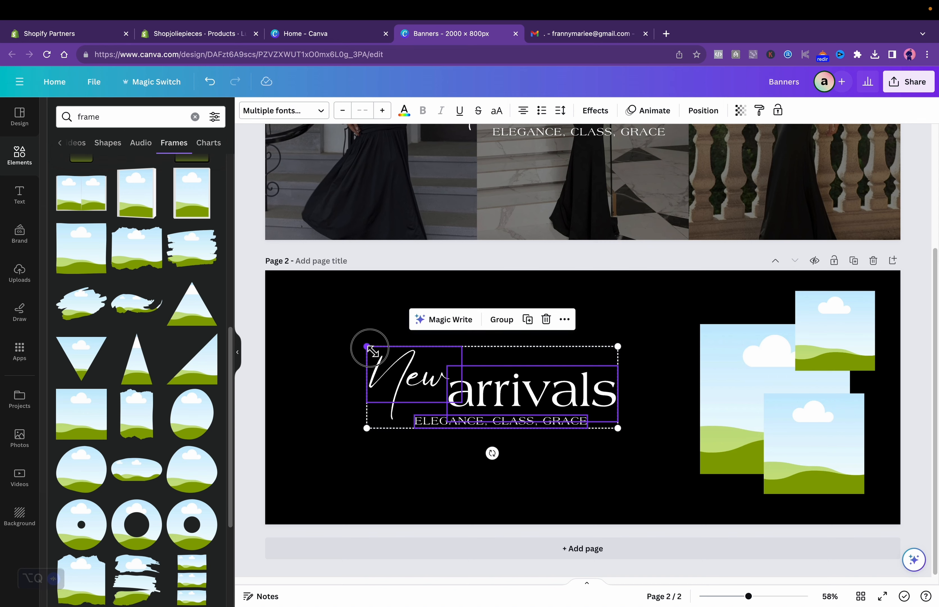
{"action": "left_click_drag", "start_coordinate": [369, 349], "coordinate": [320, 332]}
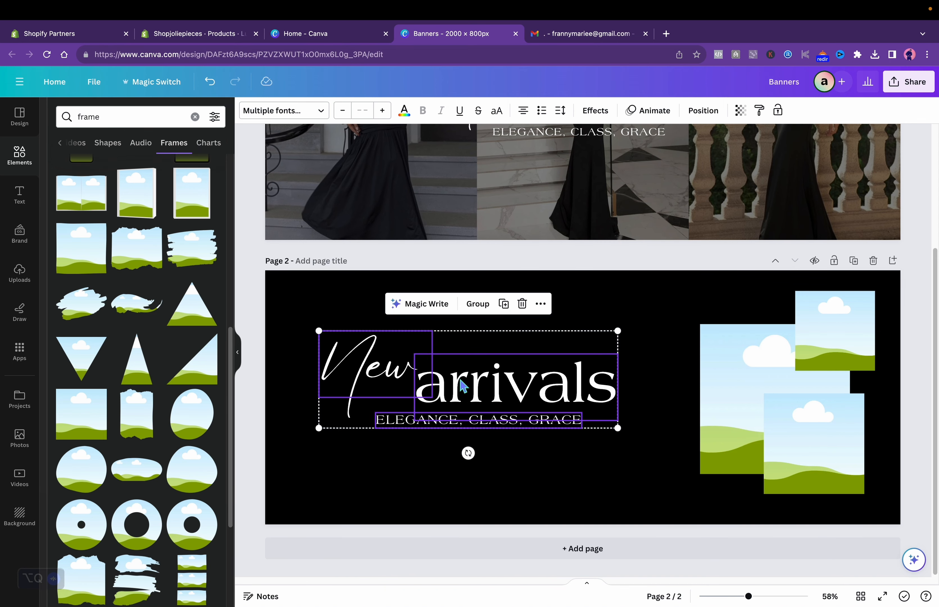
{"action": "left_click_drag", "start_coordinate": [459, 385], "coordinate": [471, 393]}
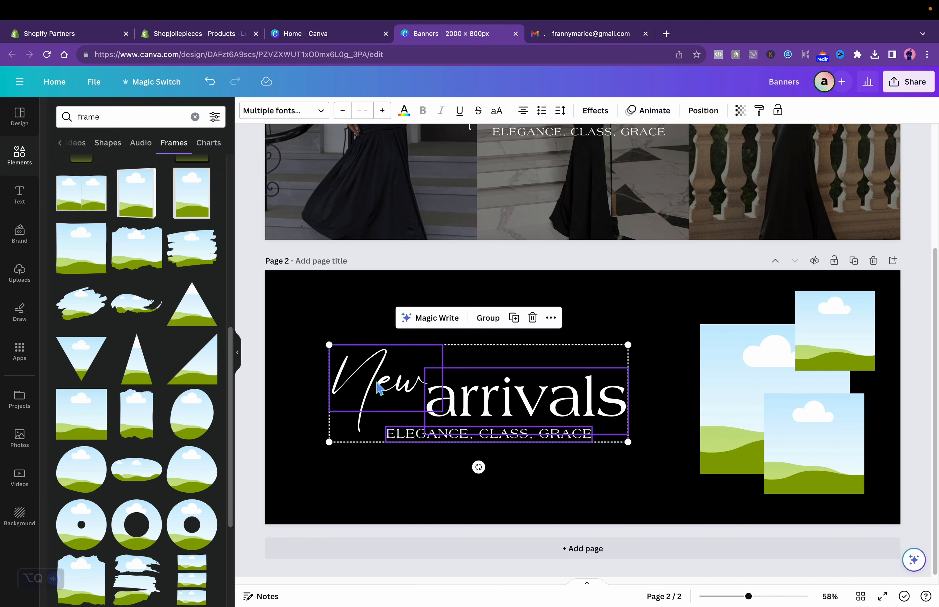
{"action": "left_click", "coordinate": [373, 289]}
- Change page 2's title from "New arrivals" to "Top quality"
{"action": "left_click", "coordinate": [375, 377]}
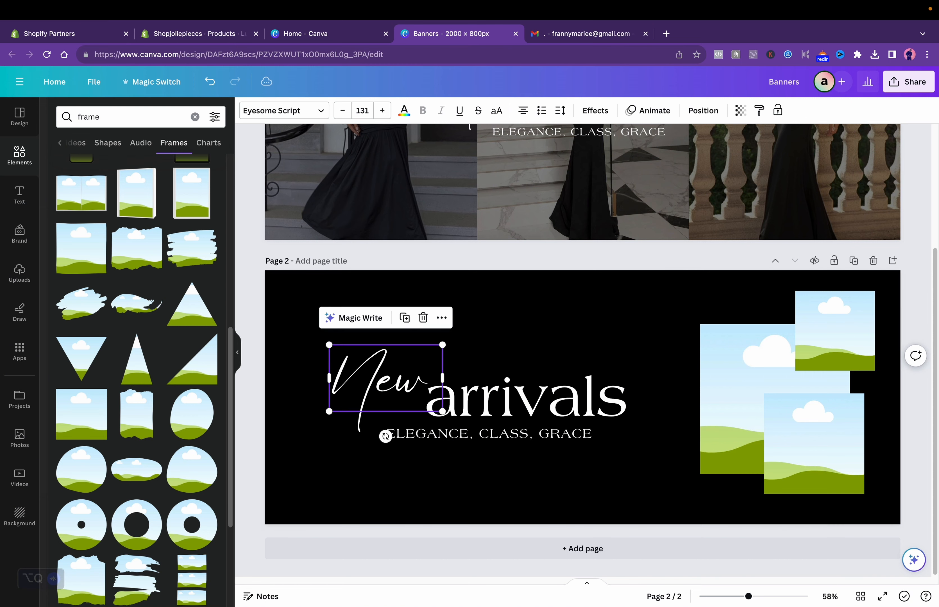
{"action": "left_click", "coordinate": [374, 377]}
{"action": "type", "text": "Top"}
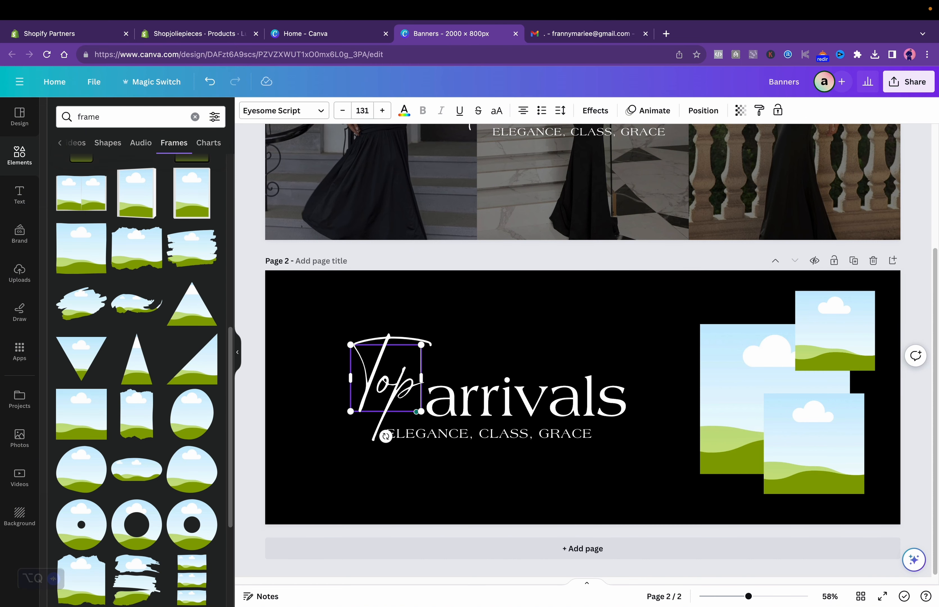
{"action": "left_click", "coordinate": [470, 405]}
{"action": "left_click", "coordinate": [470, 405]}
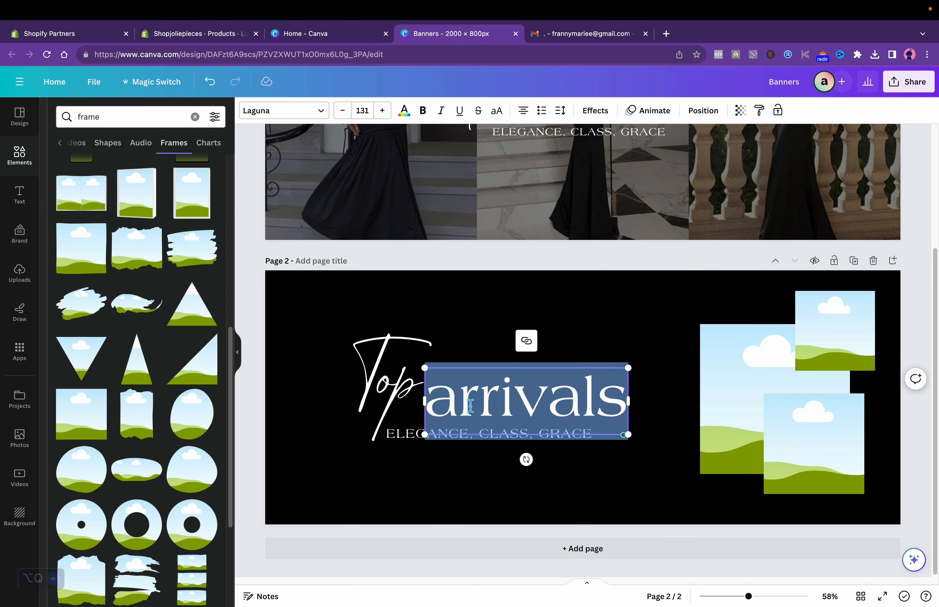
{"action": "type", "text": "quality"}
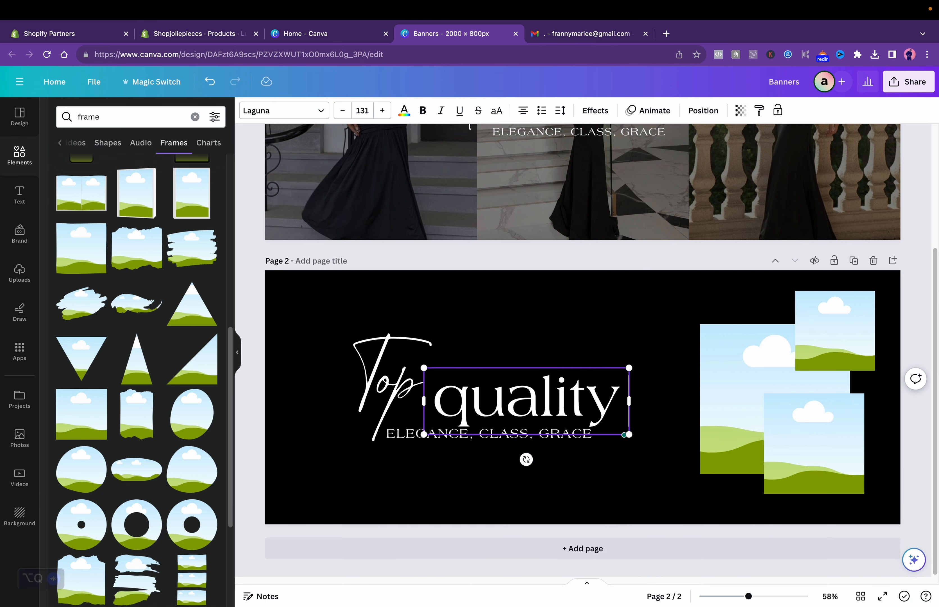
- Shift "quality" slightly closer to "Top" and narrow its text box to fit the word
{"action": "left_click", "coordinate": [526, 300]}
{"action": "left_click_drag", "start_coordinate": [491, 392], "coordinate": [488, 391]}
{"action": "left_click_drag", "start_coordinate": [629, 402], "coordinate": [614, 400]}
{"action": "left_click", "coordinate": [631, 465]}
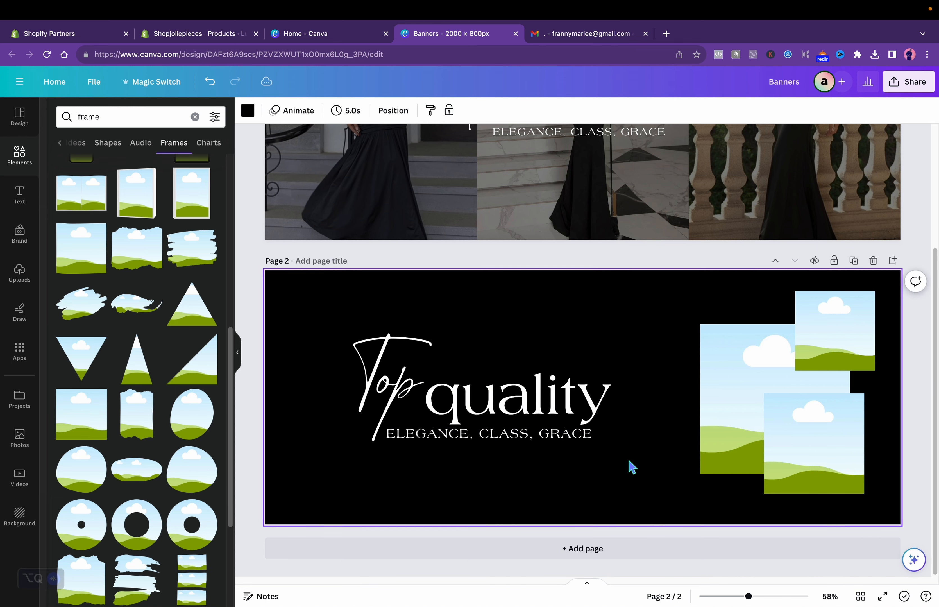
{"action": "left_click", "coordinate": [556, 444]}
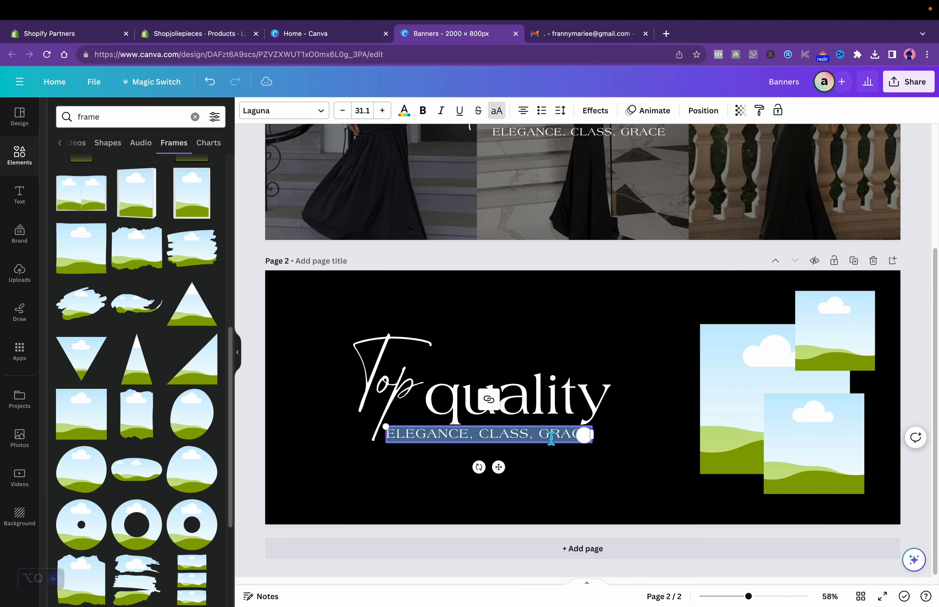
{"action": "left_click", "coordinate": [647, 481]}
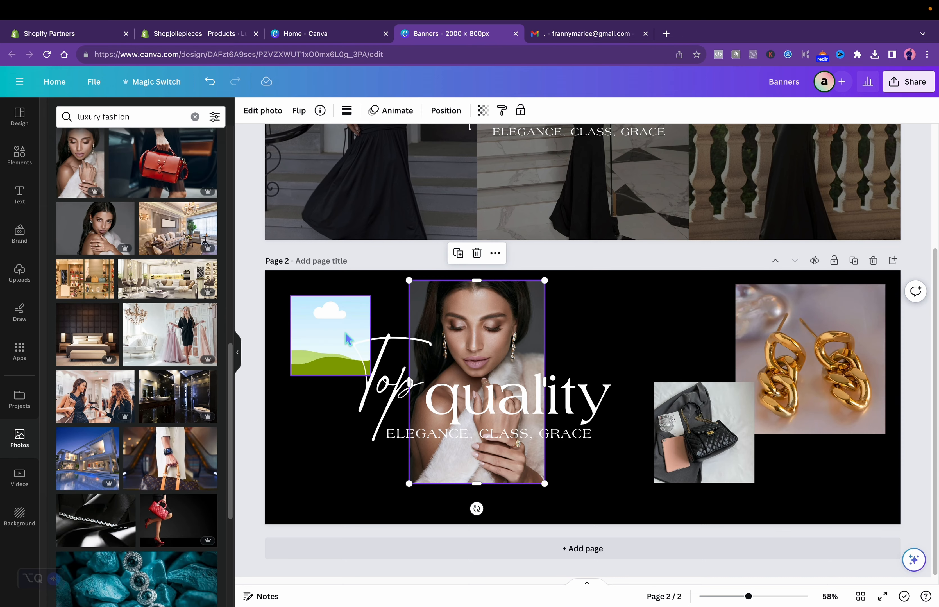
- Delete the remaining empty frame on page 2 and move the woman's portrait photo to the page's left side
{"action": "left_click", "coordinate": [347, 338]}
{"action": "left_click", "coordinate": [330, 268]}
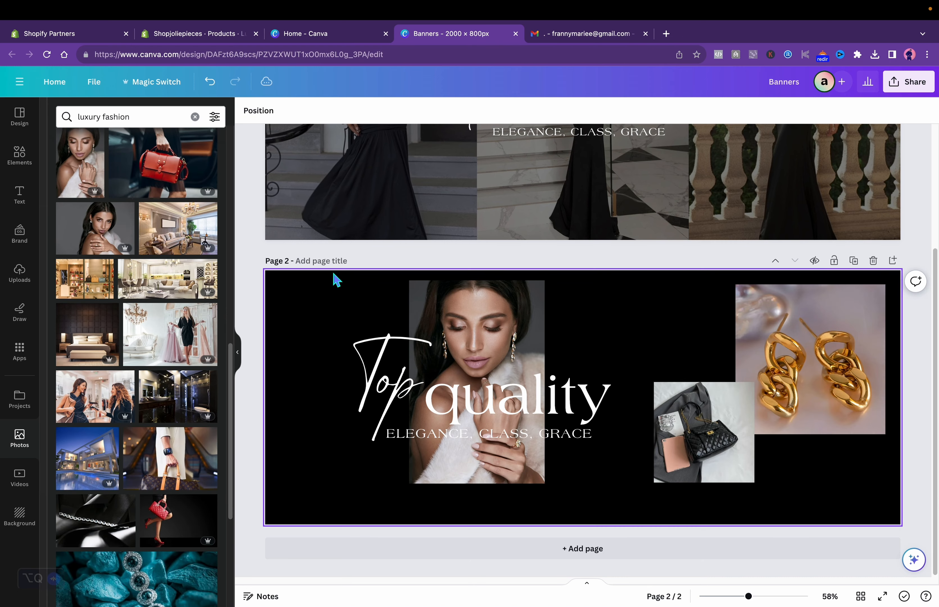
{"action": "left_click", "coordinate": [494, 320]}
{"action": "mouse_move", "coordinate": [494, 319]}
{"action": "left_mouse_down"}
{"action": "mouse_move", "coordinate": [367, 332]}
{"action": "mouse_move", "coordinate": [438, 337]}
{"action": "mouse_move", "coordinate": [486, 322]}
{"action": "mouse_move", "coordinate": [479, 326]}
{"action": "left_mouse_up"}
- Move "Top", "quality" and the tagline on page 2 into the space between the woman's portrait and the product photos
{"action": "left_click", "coordinate": [398, 351]}
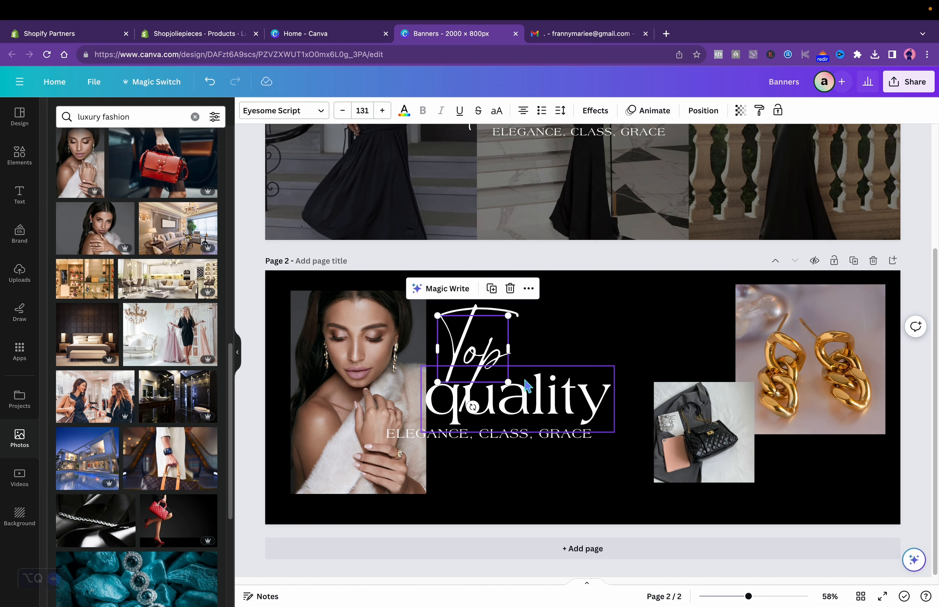
{"action": "left_click_drag", "start_coordinate": [526, 381], "coordinate": [590, 369]}
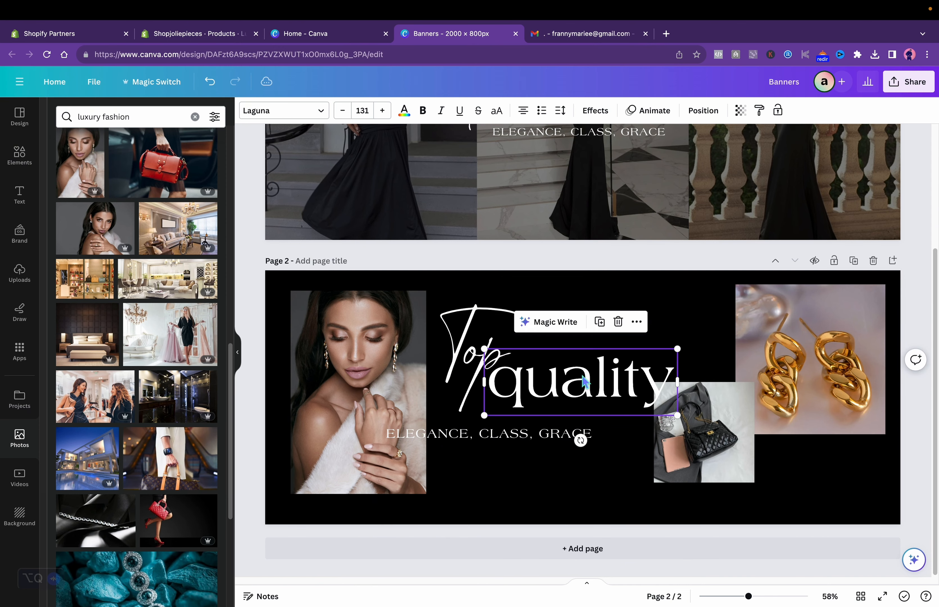
{"action": "left_click", "coordinate": [467, 437]}
{"action": "left_click_drag", "start_coordinate": [467, 438], "coordinate": [523, 416]}
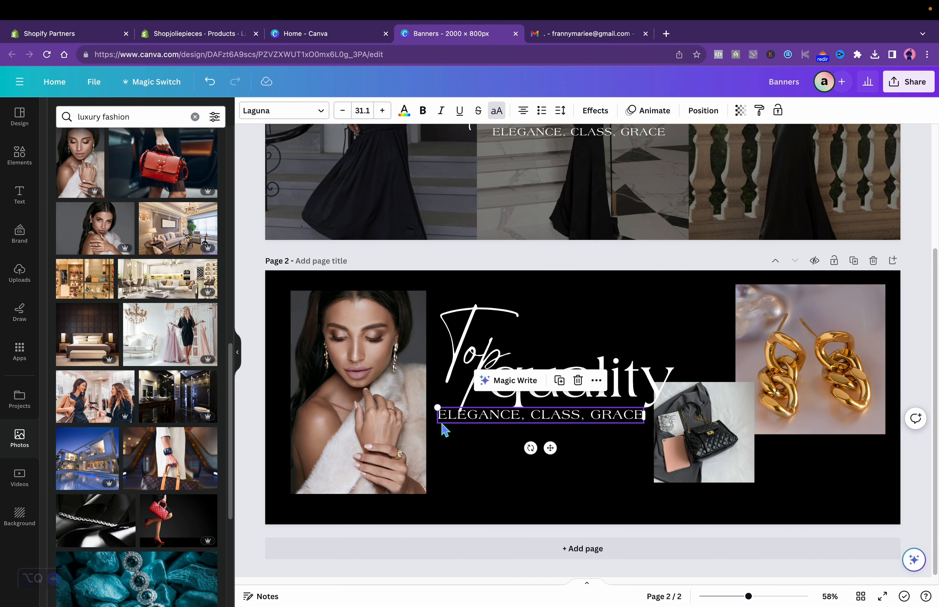
- Shrink page 2's tagline to font size 22.1 and position it directly beneath "quality"
{"action": "left_click_drag", "start_coordinate": [441, 426], "coordinate": [485, 419]}
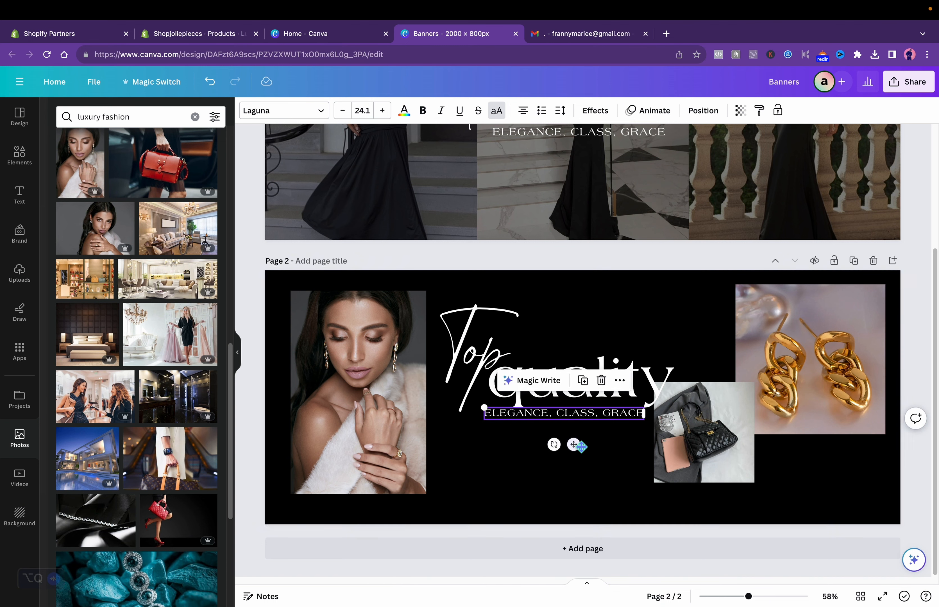
{"action": "left_click_drag", "start_coordinate": [576, 447], "coordinate": [578, 450]}
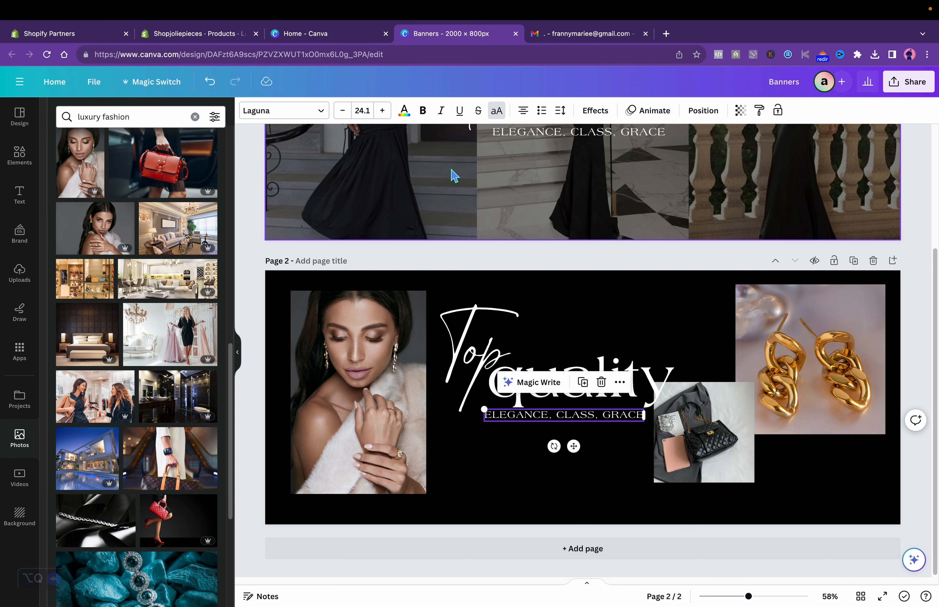
{"action": "left_click", "coordinate": [343, 112]}
{"action": "left_click", "coordinate": [343, 111]}
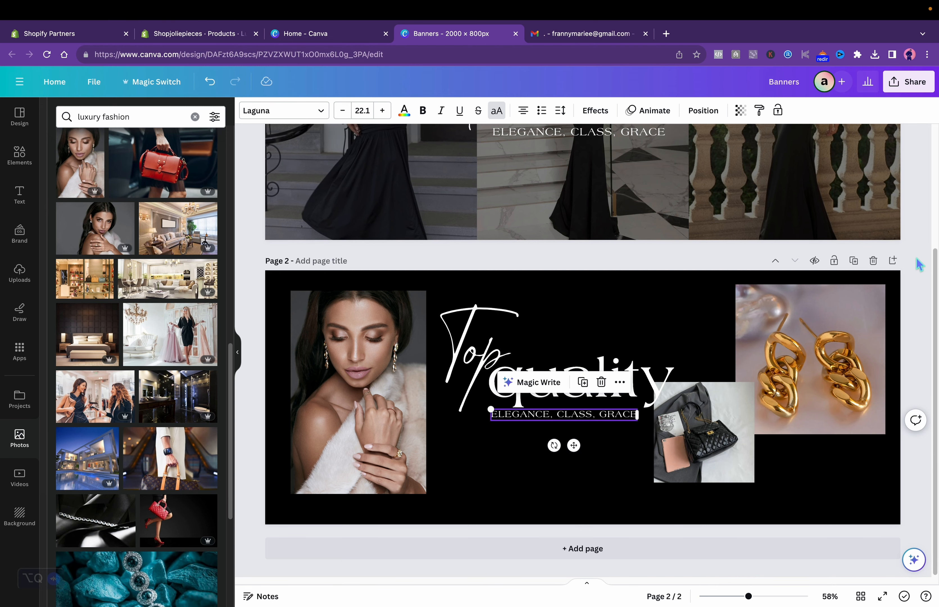
{"action": "left_click", "coordinate": [918, 247]}
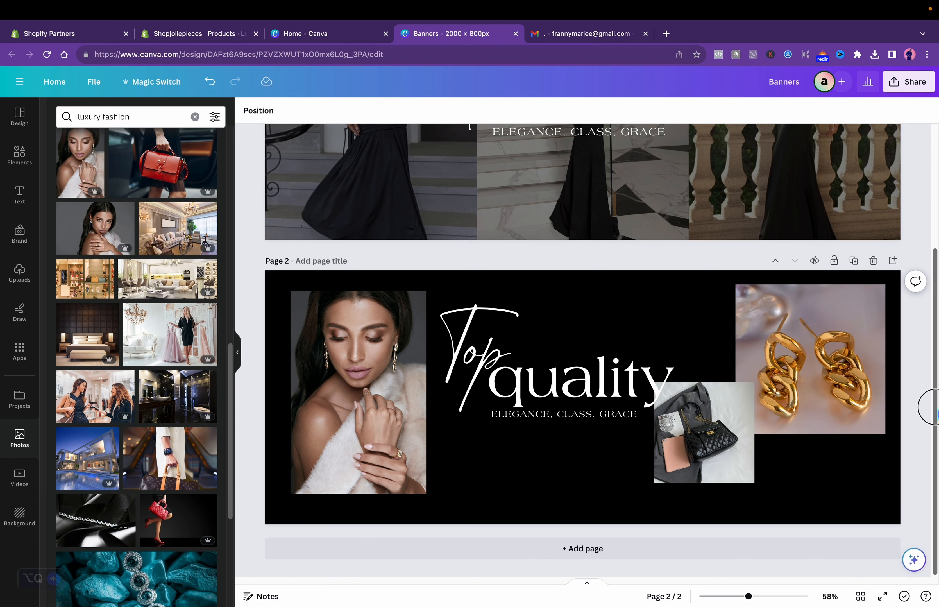
- Place a copy of the tagline near page 2's bottom edge and open its text for editing
{"action": "left_click_drag", "start_coordinate": [935, 406], "coordinate": [936, 404]}
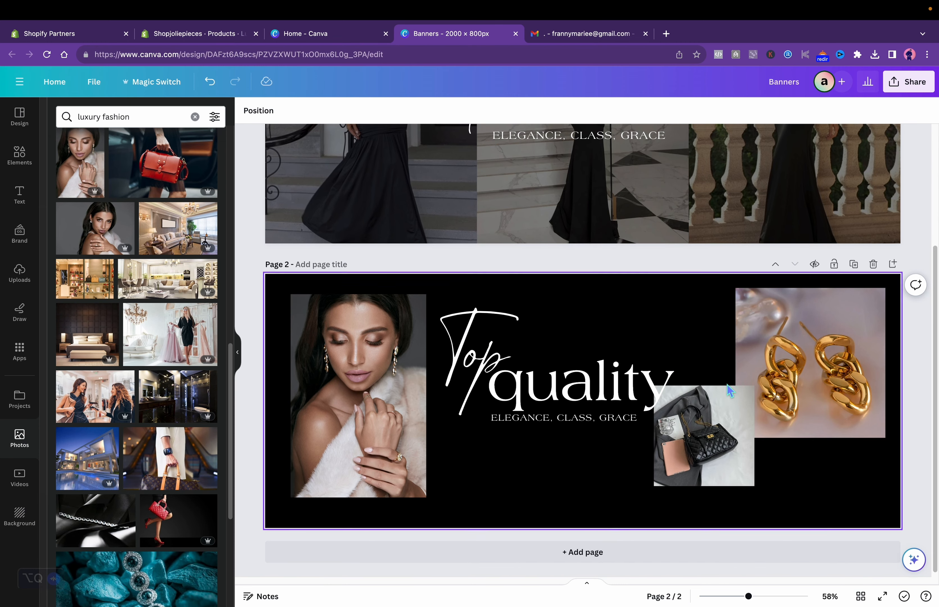
{"action": "left_click", "coordinate": [597, 424]}
{"action": "left_click_drag", "start_coordinate": [576, 449], "coordinate": [594, 540]}
{"action": "double_click", "coordinate": [591, 513]}
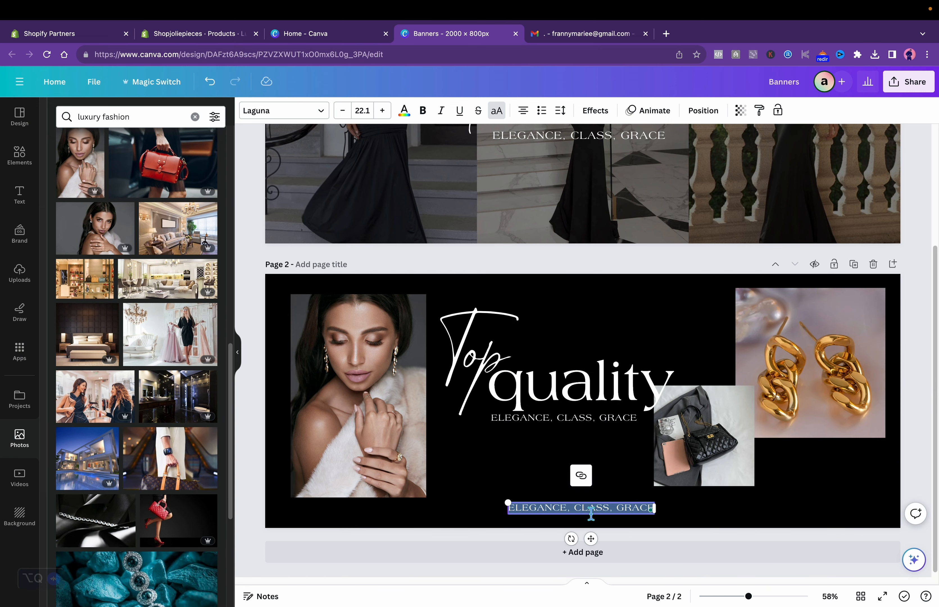
{"action": "type", "text": "www.sho"}
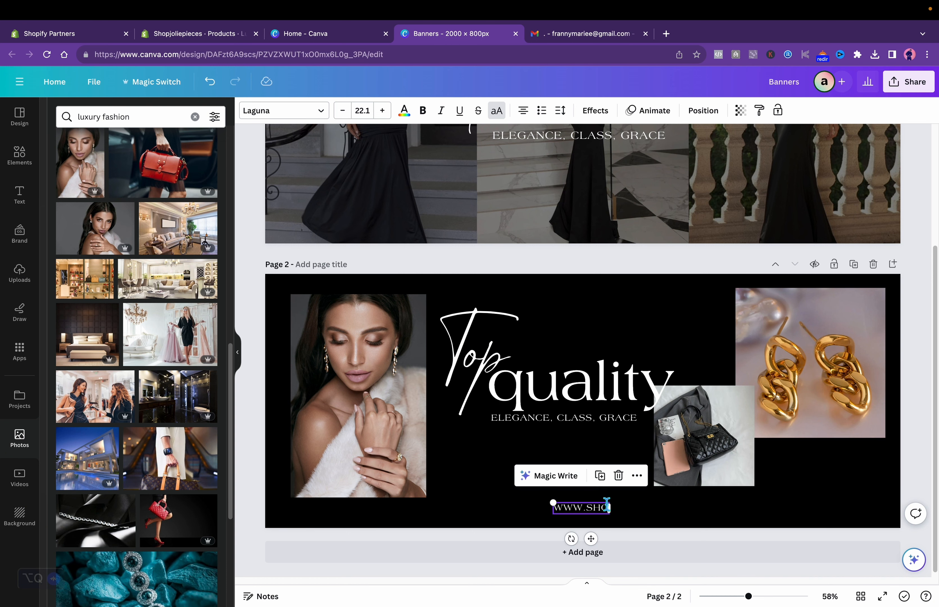
{"action": "type", "text": "pjo"}
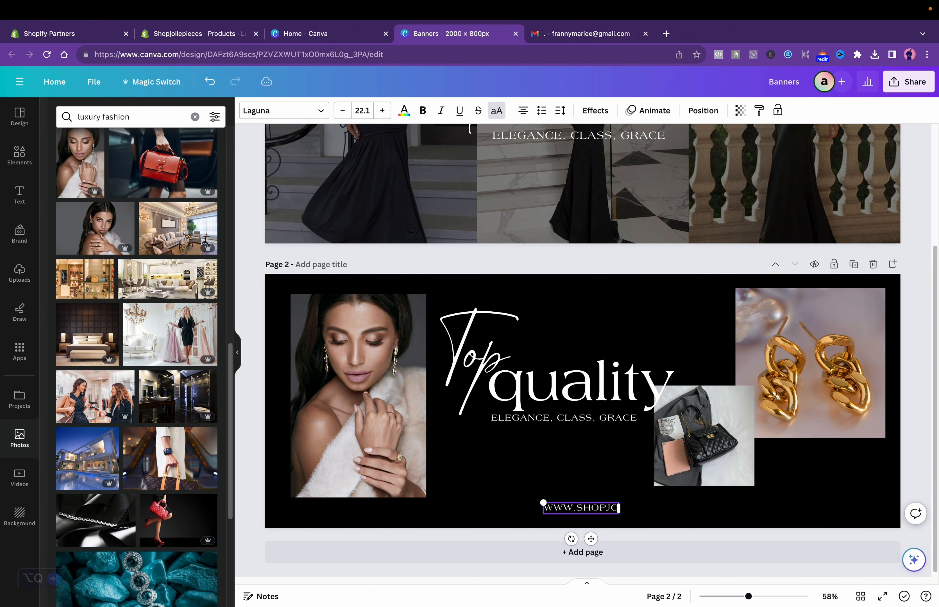
{"action": "type", "text": "liepie"}
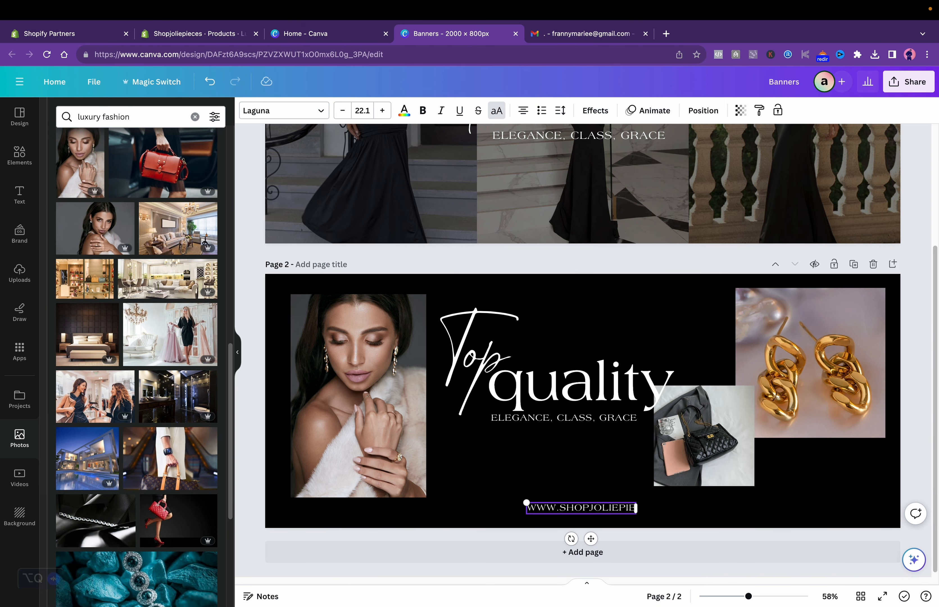
{"action": "type", "text": "ces"}
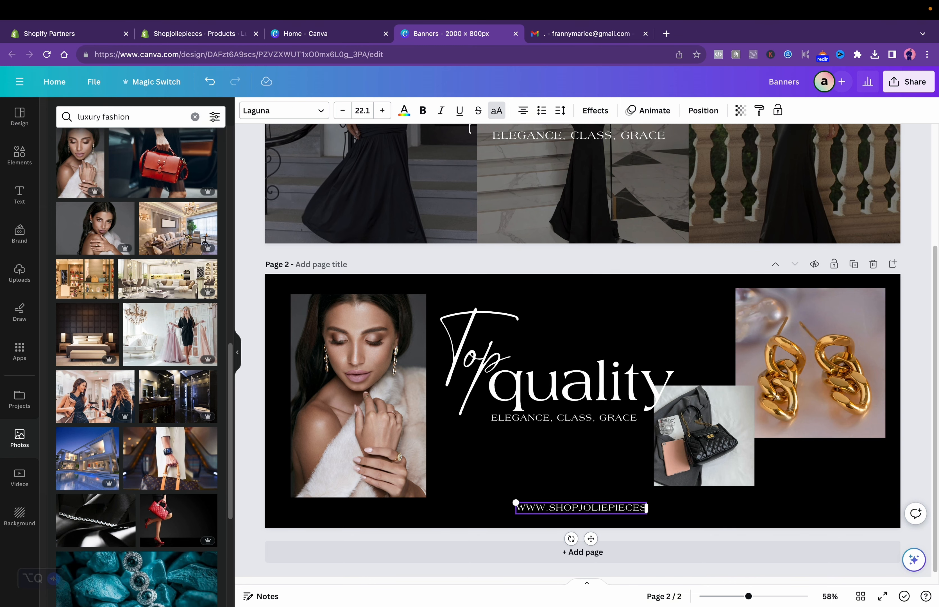
{"action": "type", "text": ".com"}
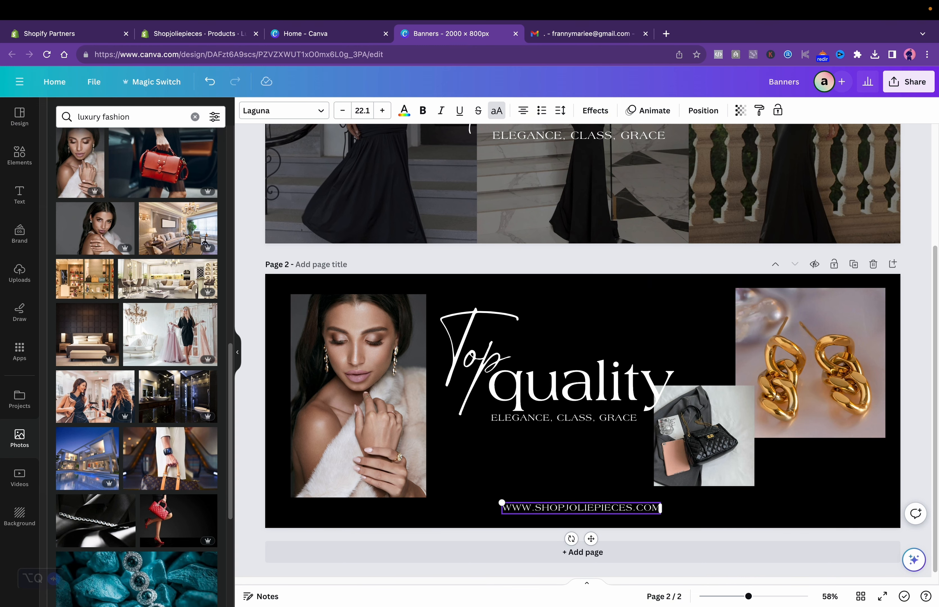
{"action": "left_click", "coordinate": [563, 117]}
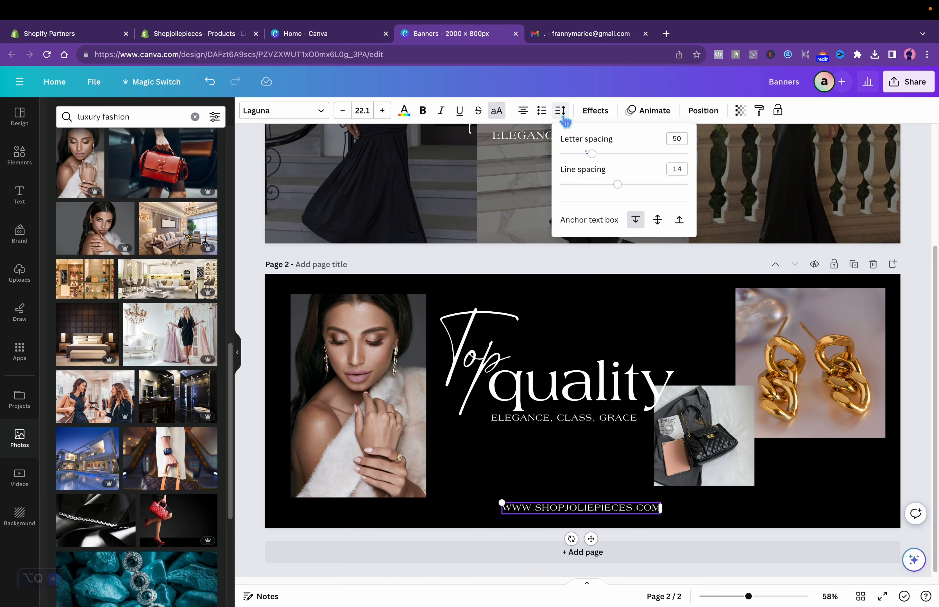
{"action": "left_click_drag", "start_coordinate": [591, 154], "coordinate": [603, 155]}
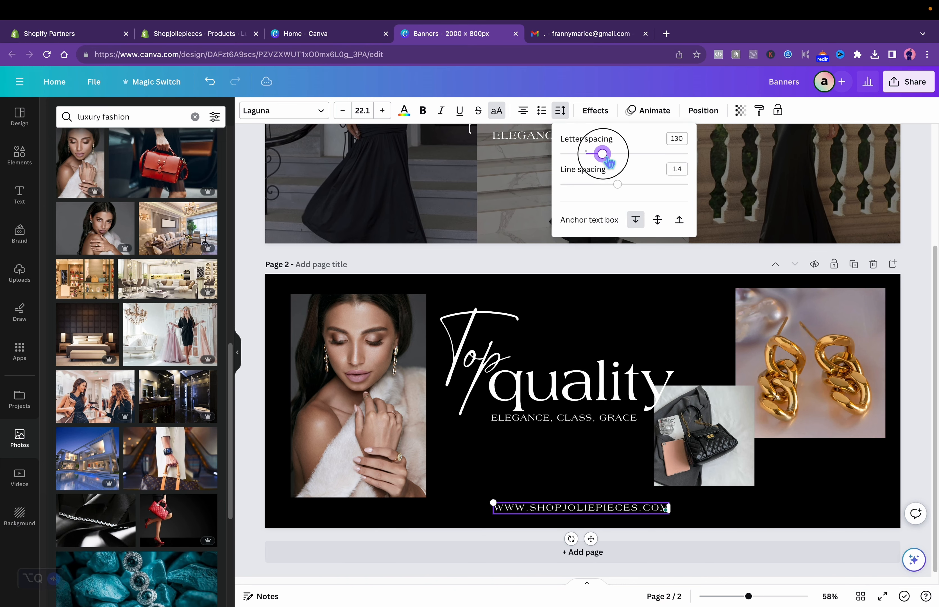
- Open the download options for the Banners design
{"action": "left_click", "coordinate": [911, 83]}
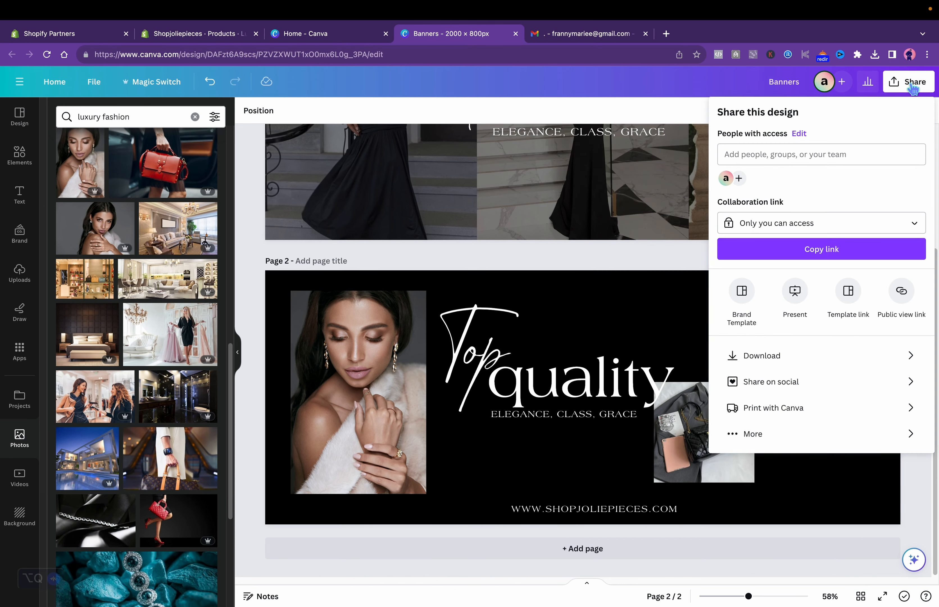
{"action": "left_click", "coordinate": [765, 363]}
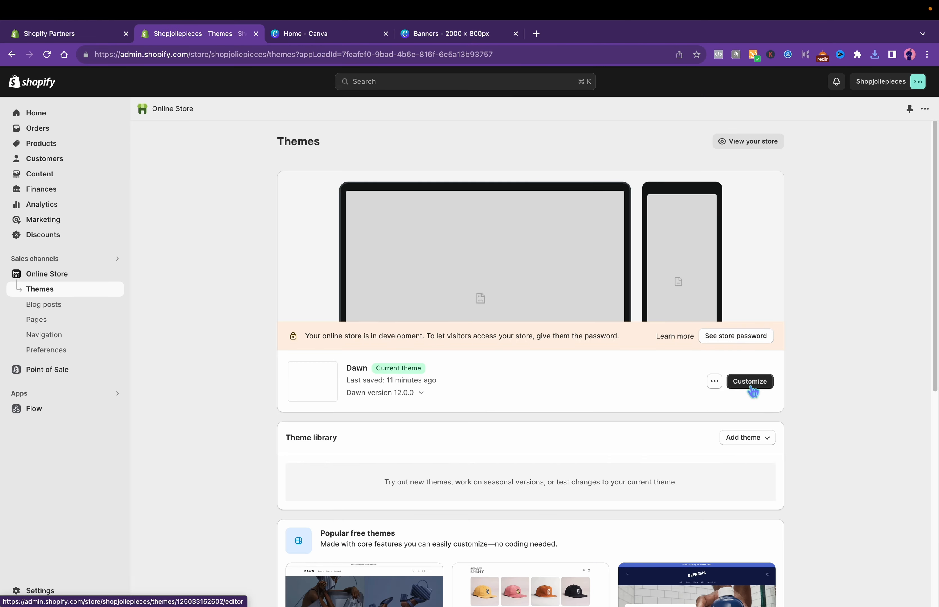
- Customize the Dawn theme in Shopify and use Banners_1 as the first image of the lower image banner
{"action": "left_click", "coordinate": [749, 382]}
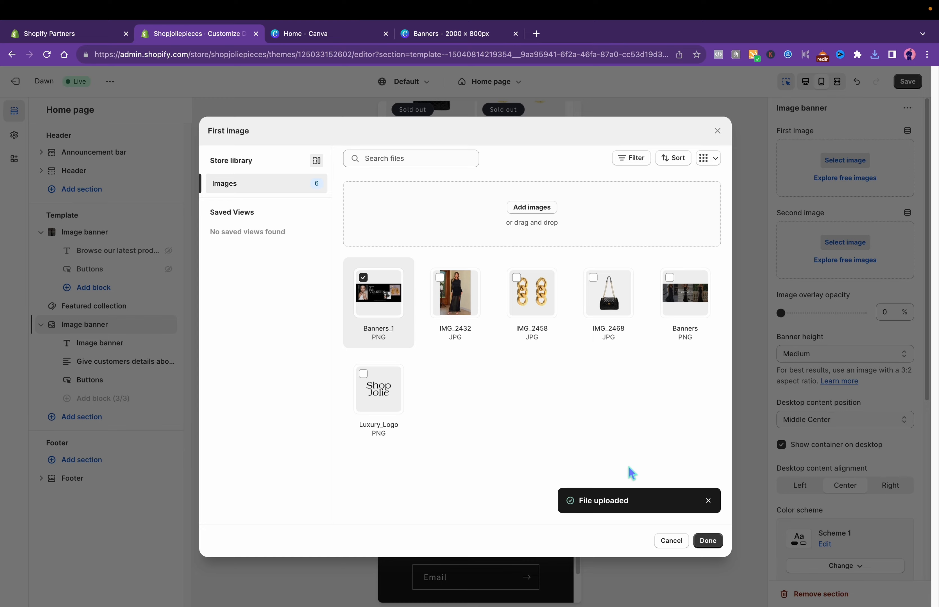
{"action": "left_click", "coordinate": [710, 543]}
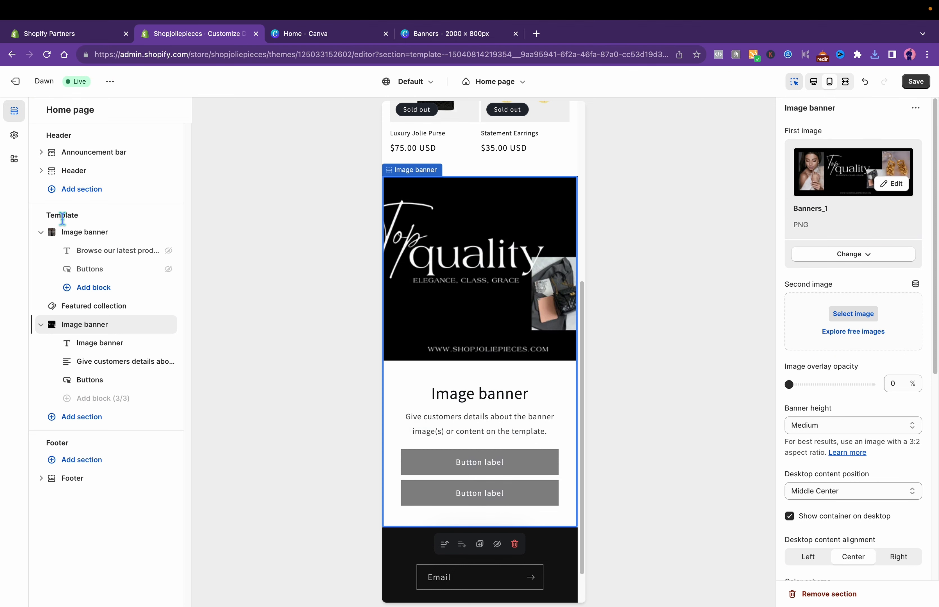
- Hide the heading, text and buttons blocks of the lower image banner
{"action": "left_click", "coordinate": [168, 343]}
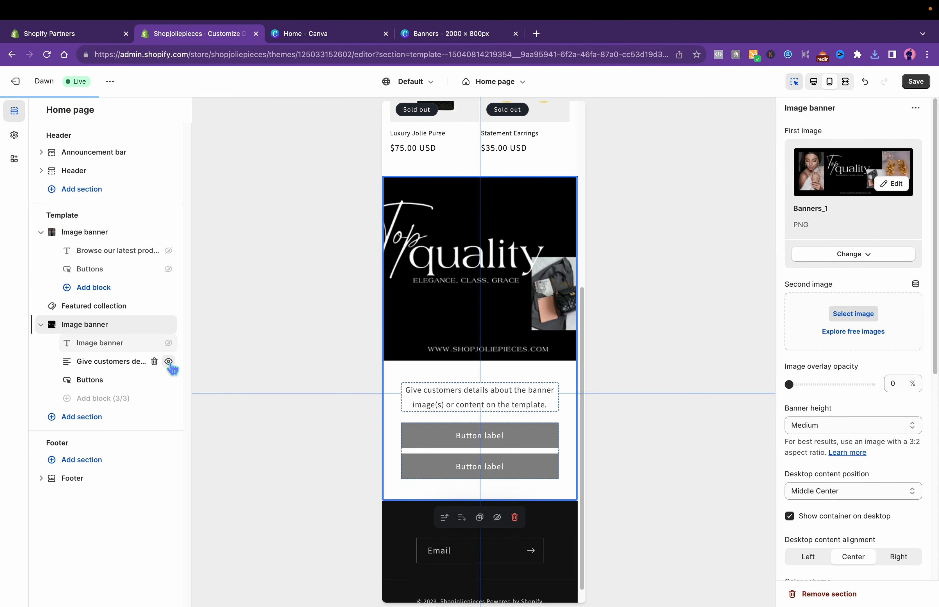
{"action": "left_click", "coordinate": [168, 362]}
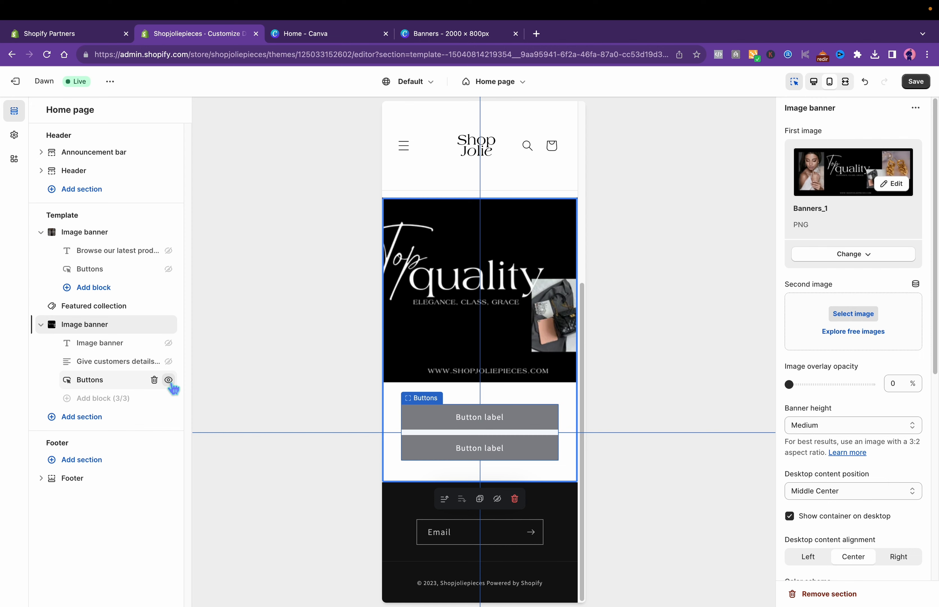
{"action": "left_click", "coordinate": [168, 381]}
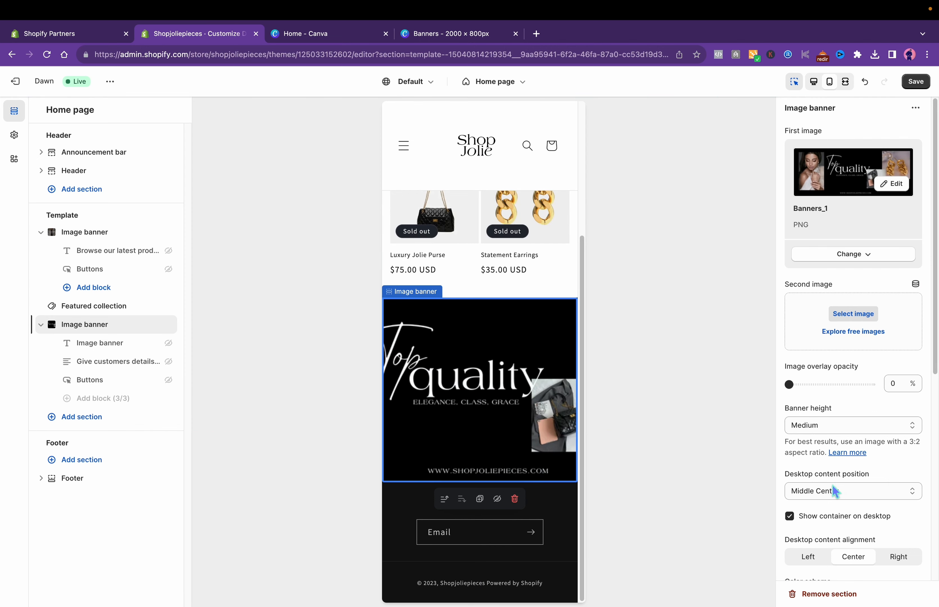
- Set the lower image banner's height to "Adapt to first image" and save the theme changes
{"action": "left_click", "coordinate": [856, 431]}
{"action": "left_click", "coordinate": [839, 404]}
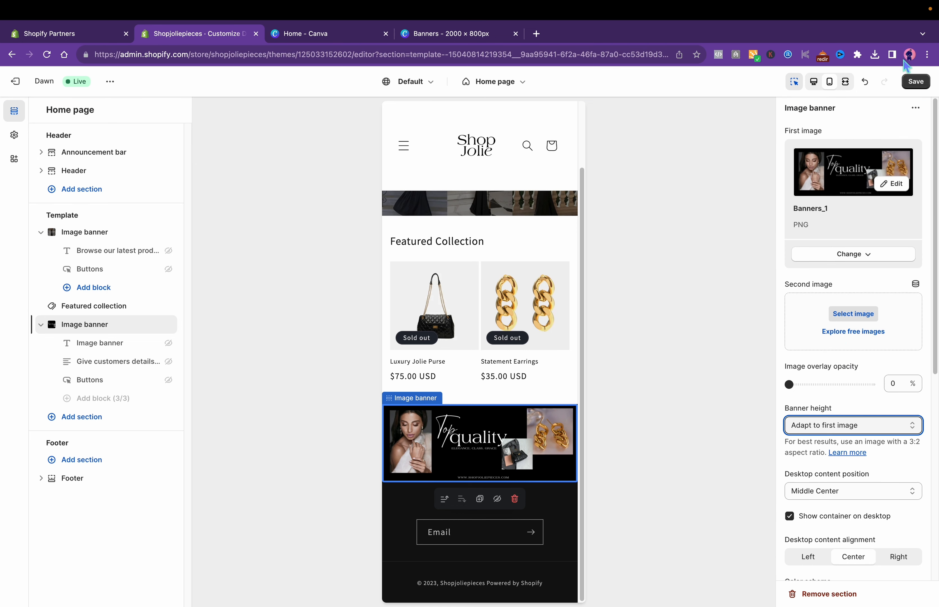
{"action": "left_click", "coordinate": [916, 81]}
- Preview the home page in desktop view and look over its banners and featured collection
{"action": "left_click", "coordinate": [813, 81]}
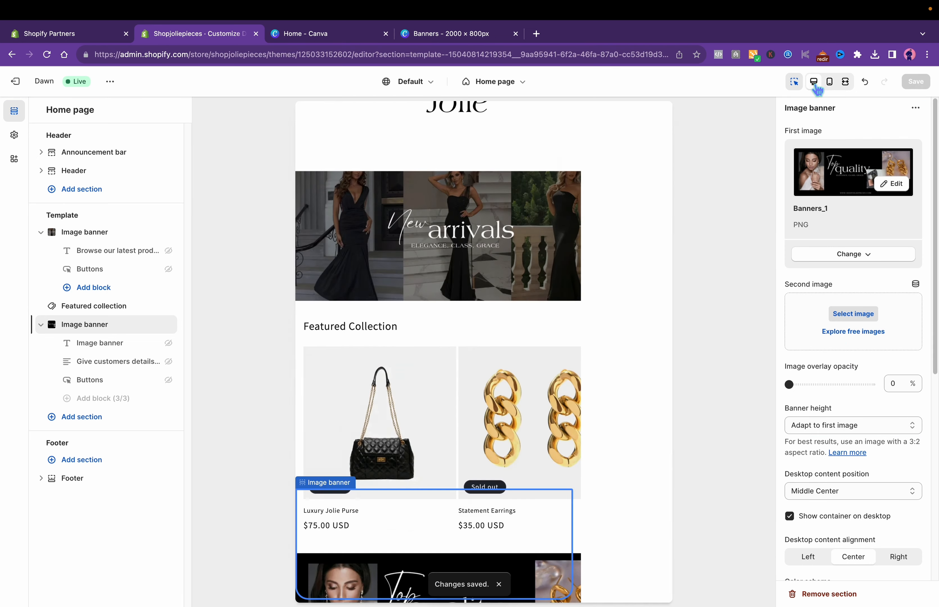
{"action": "left_click_drag", "start_coordinate": [769, 179], "coordinate": [812, 393]}
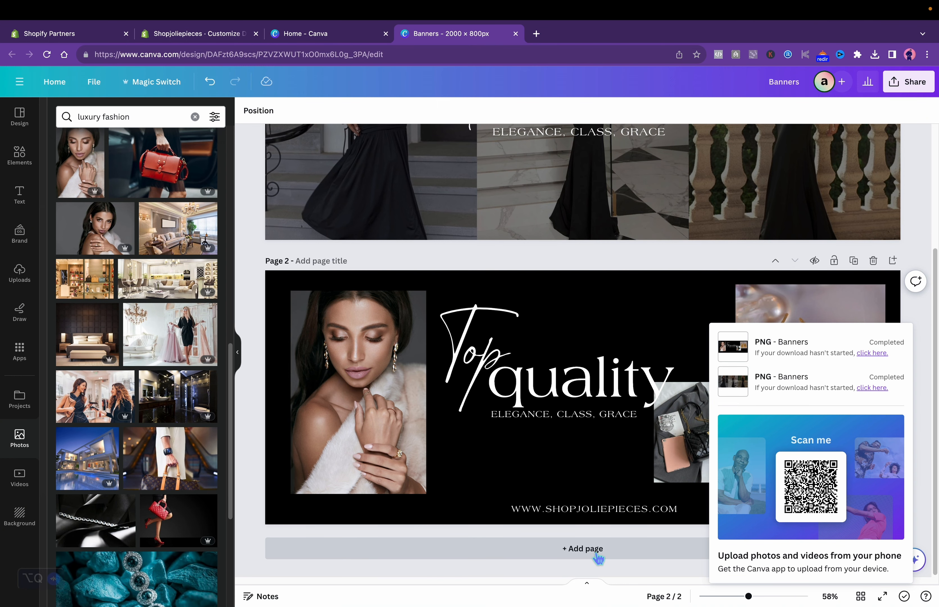
- Switch to the Canva banner design, add page 3 and place the fur-and-pearls woman's photo in its upper-left corner
{"action": "left_click", "coordinate": [593, 553]}
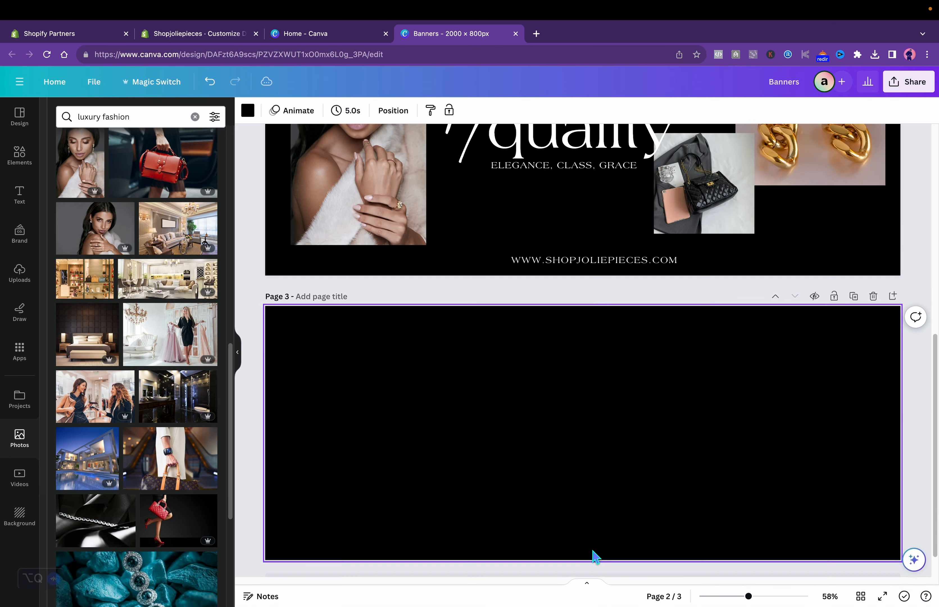
{"action": "left_click", "coordinate": [97, 243]}
{"action": "left_click_drag", "start_coordinate": [631, 380], "coordinate": [472, 362]}
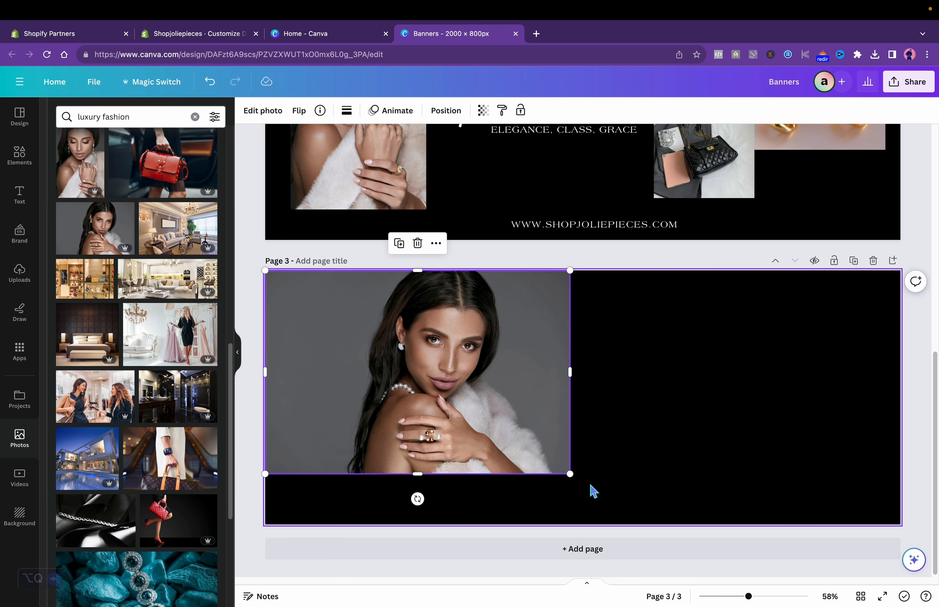
- Enlarge and stretch the woman's photo so it covers all of page 3
{"action": "left_click_drag", "start_coordinate": [570, 474], "coordinate": [677, 491]}
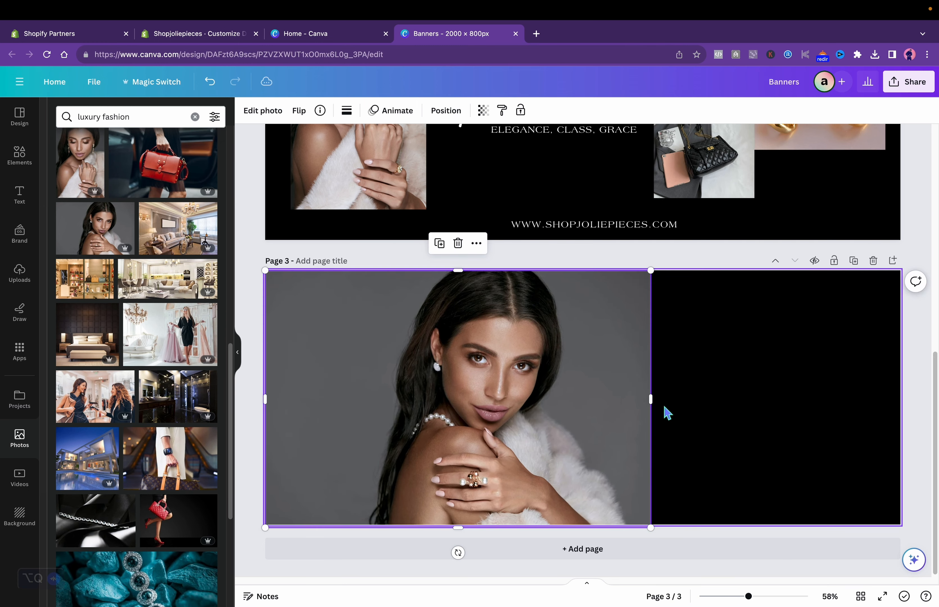
{"action": "left_click_drag", "start_coordinate": [653, 400], "coordinate": [903, 399]}
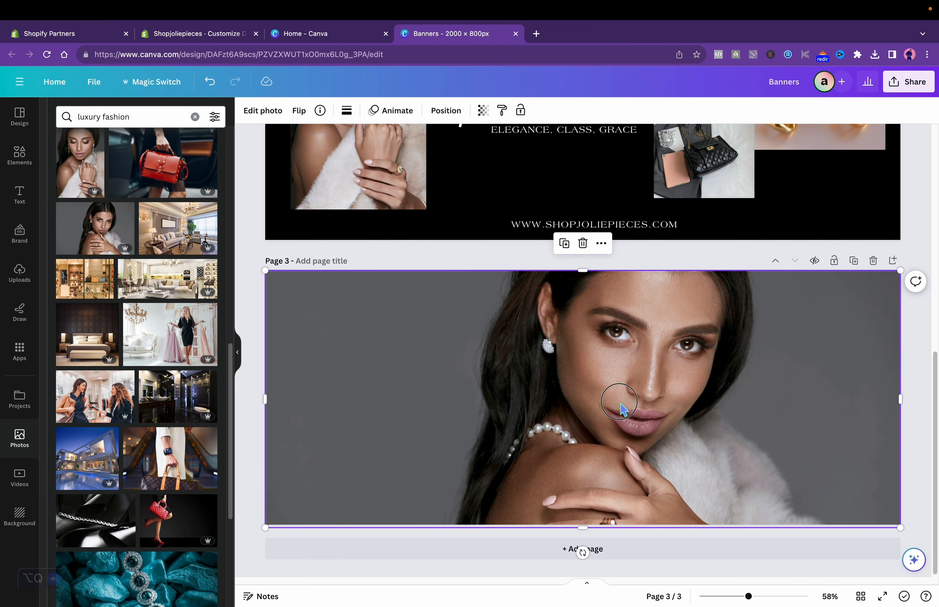
{"action": "mouse_move", "coordinate": [623, 409]}
{"action": "left_mouse_down"}
{"action": "mouse_move", "coordinate": [587, 398]}
{"action": "mouse_move", "coordinate": [625, 394]}
{"action": "mouse_move", "coordinate": [625, 410]}
{"action": "left_mouse_up"}
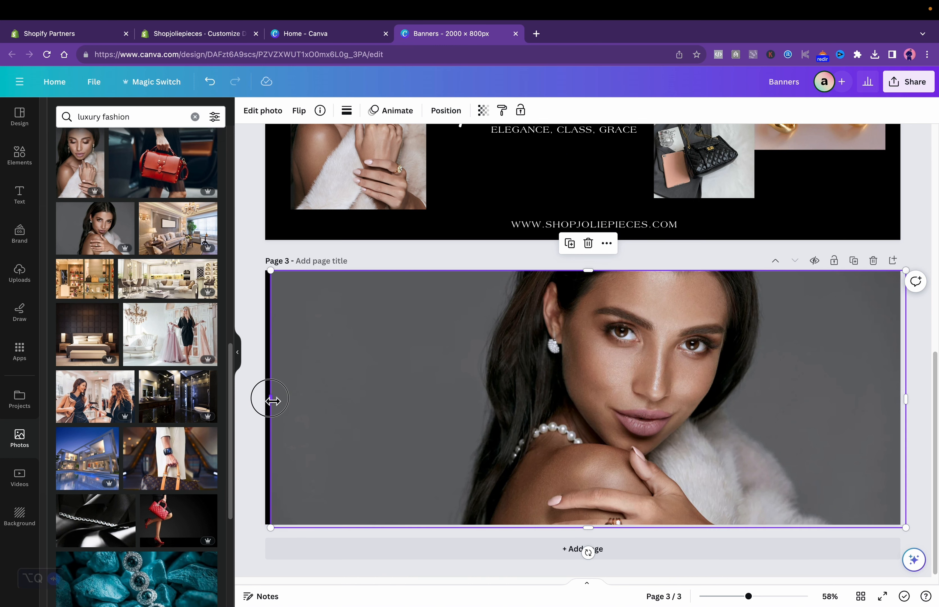
{"action": "left_click_drag", "start_coordinate": [272, 401], "coordinate": [268, 400]}
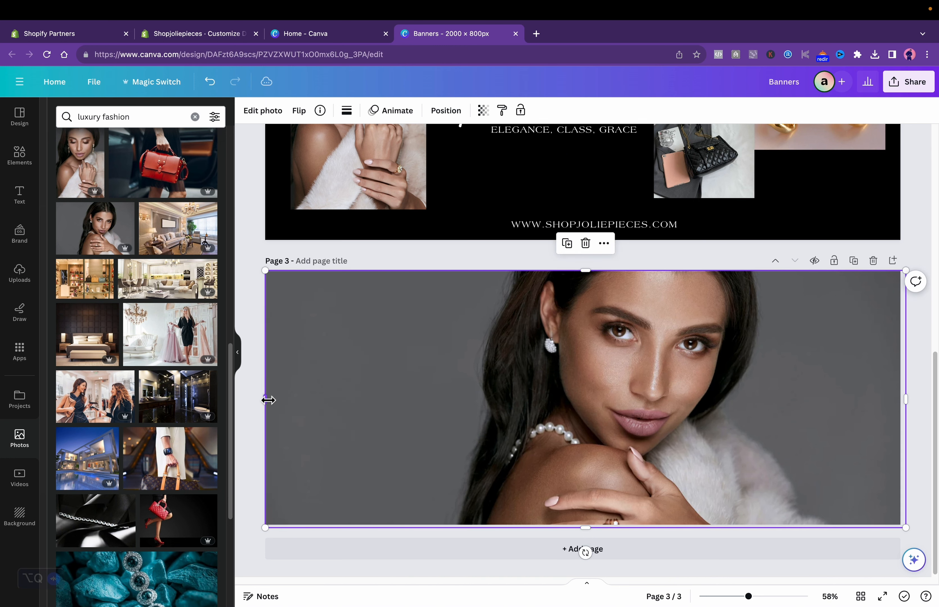
- Set the transparency of page 3's background photo to 24
{"action": "left_click", "coordinate": [483, 111]}
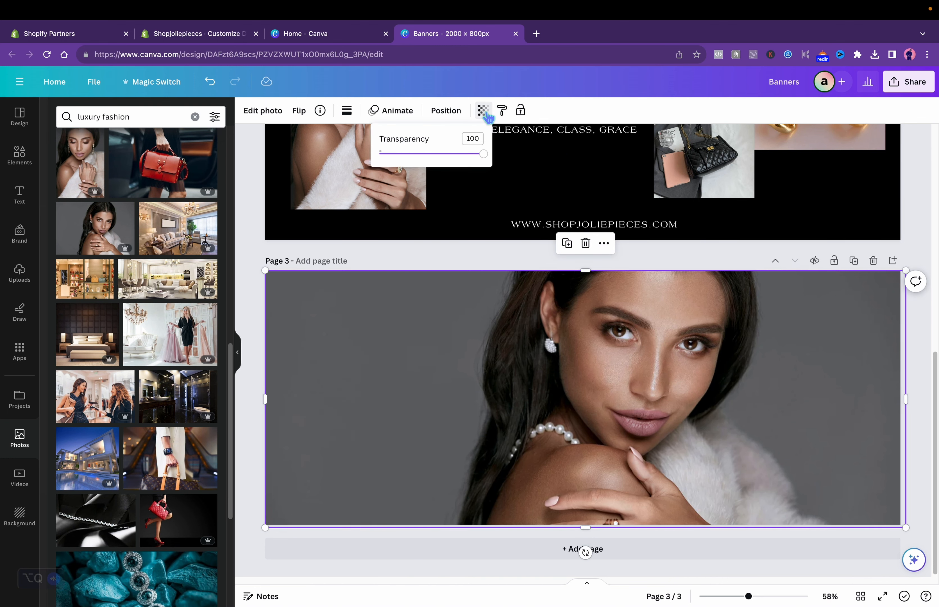
{"action": "left_click", "coordinate": [406, 153]}
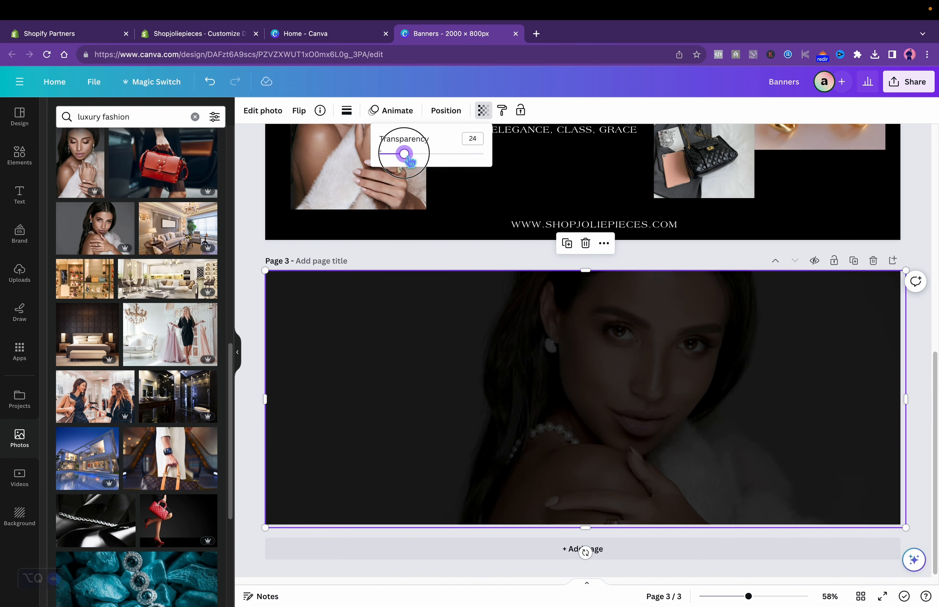
{"action": "left_click", "coordinate": [935, 392]}
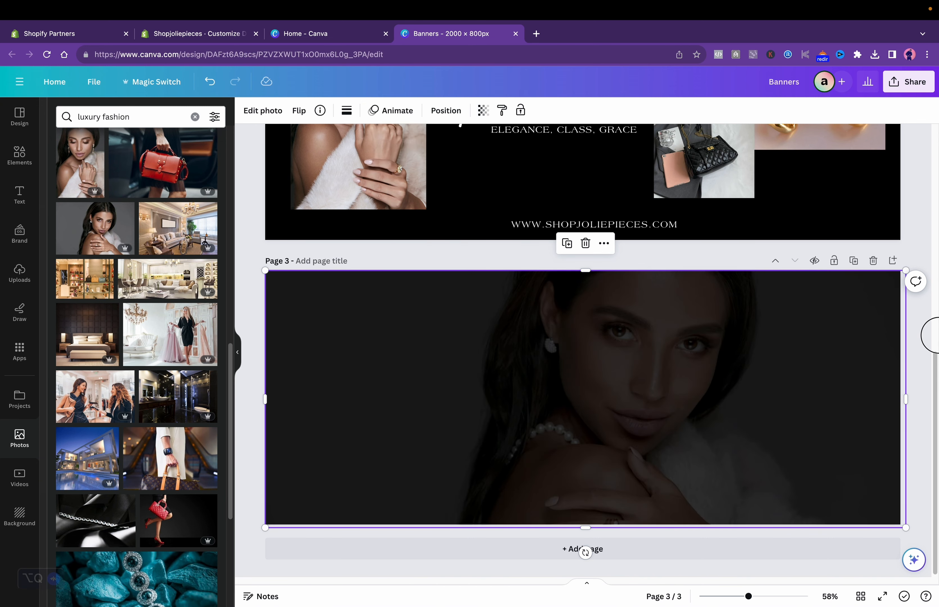
- Lower the transparency value of page 3's background photo below 24 to darken it further
{"action": "left_click_drag", "start_coordinate": [936, 365], "coordinate": [934, 403]}
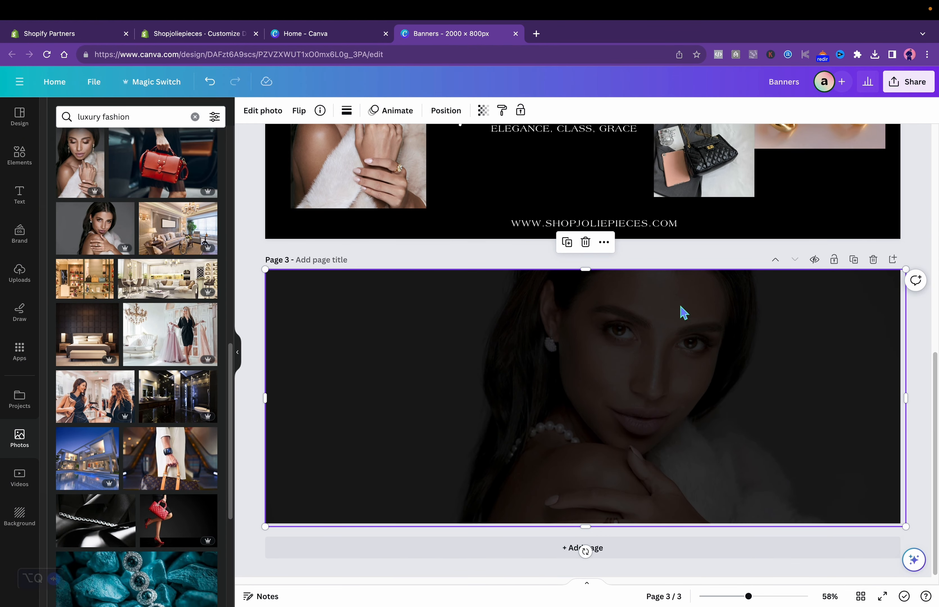
{"action": "left_click", "coordinate": [483, 110]}
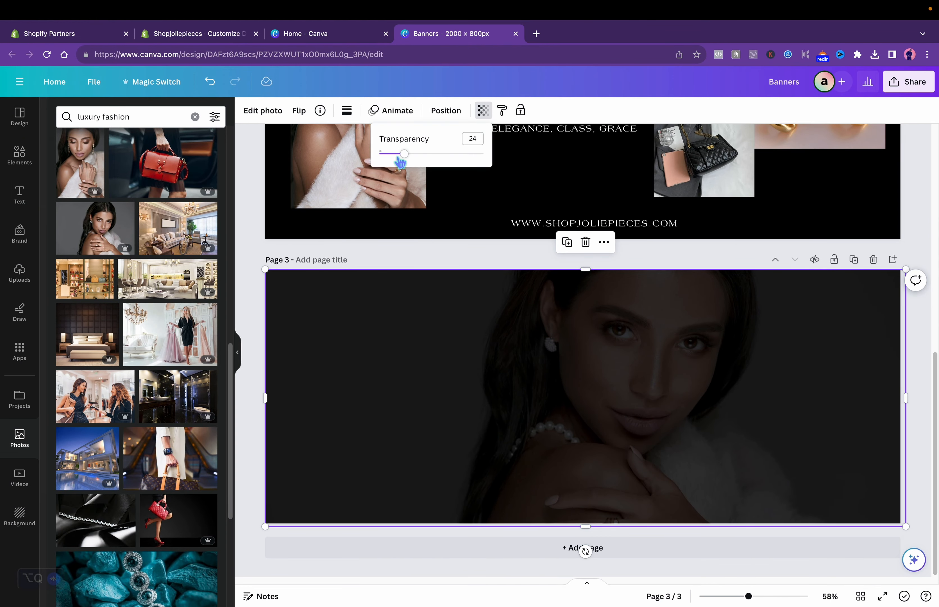
{"action": "left_click_drag", "start_coordinate": [399, 162], "coordinate": [392, 153]}
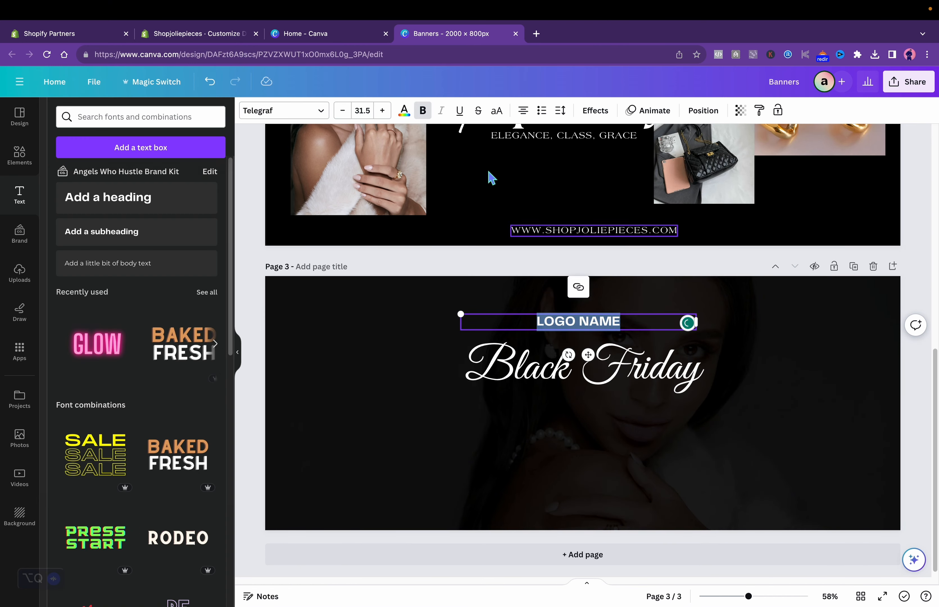
- Set the "LOGO NAME" text to Montserrat, narrow its text box and centre it above "Black Friday" on page 3
{"action": "left_click", "coordinate": [284, 110]}
{"action": "left_click", "coordinate": [209, 146]}
{"action": "type", "text": "MONT"}
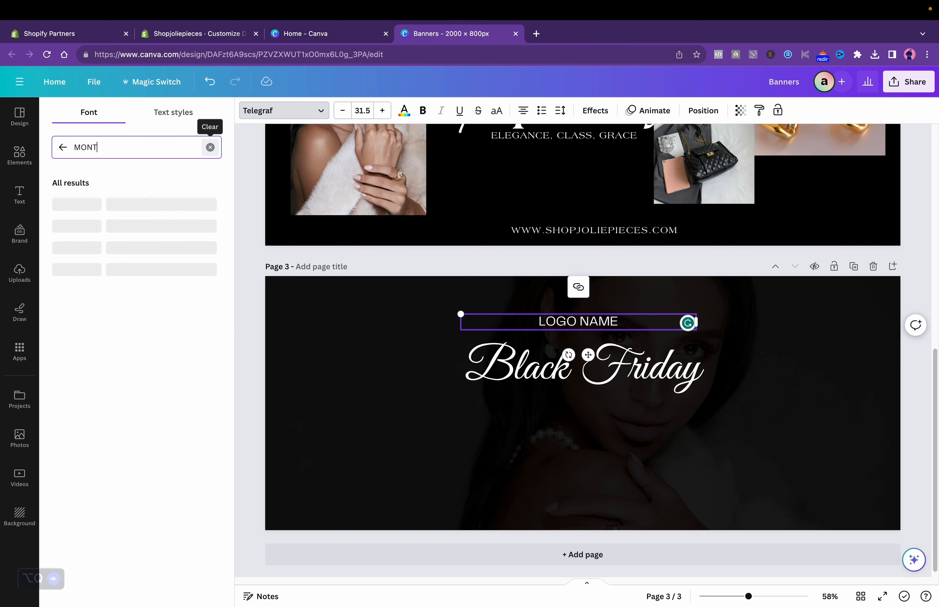
{"action": "left_click", "coordinate": [142, 203]}
{"action": "left_click_drag", "start_coordinate": [460, 320], "coordinate": [604, 321]}
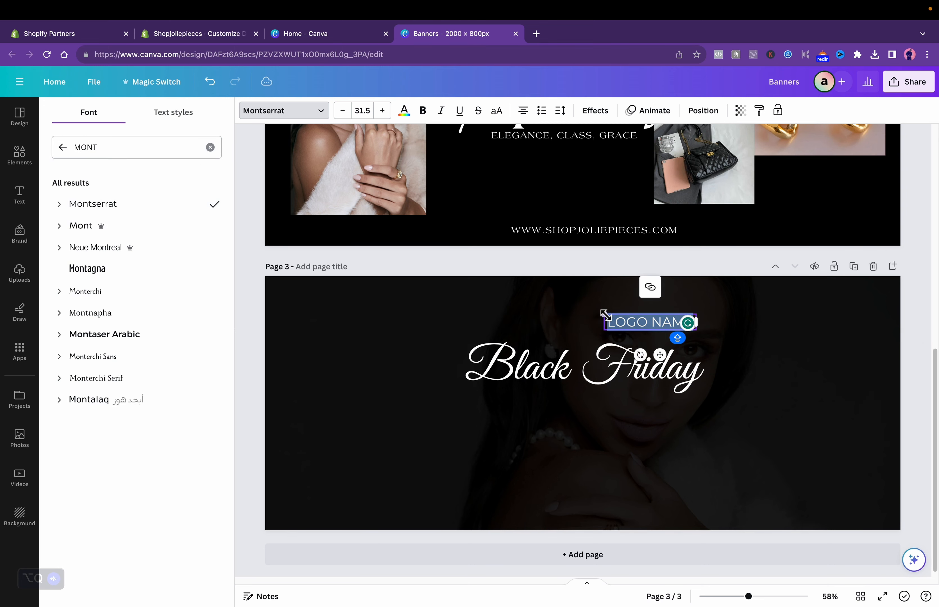
{"action": "left_click_drag", "start_coordinate": [664, 358], "coordinate": [598, 347]}
{"action": "left_click_drag", "start_coordinate": [605, 383], "coordinate": [605, 380]}
- Shift page 3's background photo left to centre the woman, and refit its edges to cover the page
{"action": "left_click", "coordinate": [649, 433]}
{"action": "left_click_drag", "start_coordinate": [650, 434], "coordinate": [616, 427]}
{"action": "left_click_drag", "start_coordinate": [870, 407], "coordinate": [888, 404]}
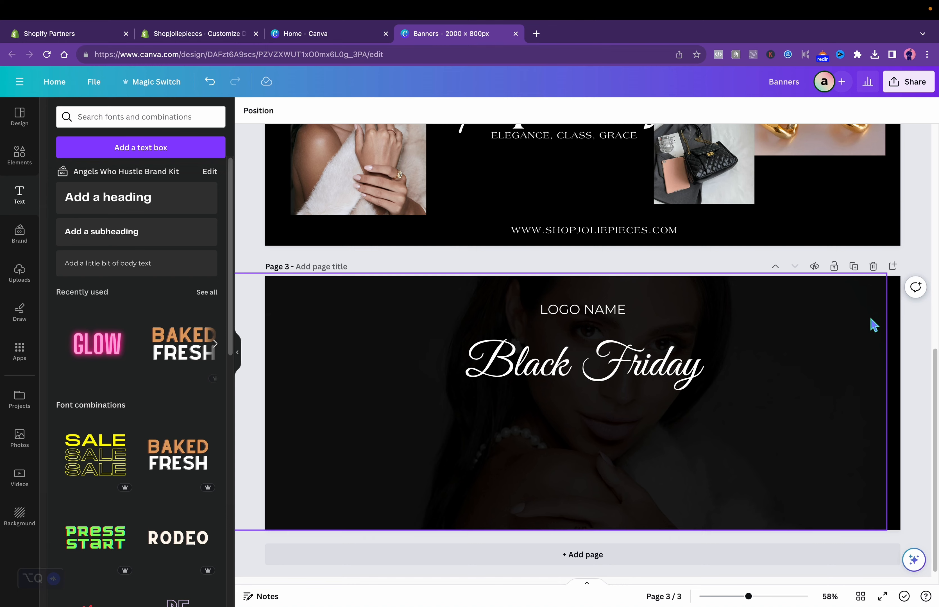
{"action": "mouse_move", "coordinate": [887, 276]}
{"action": "left_mouse_down"}
{"action": "mouse_move", "coordinate": [897, 284]}
{"action": "mouse_move", "coordinate": [900, 268]}
{"action": "left_mouse_up"}
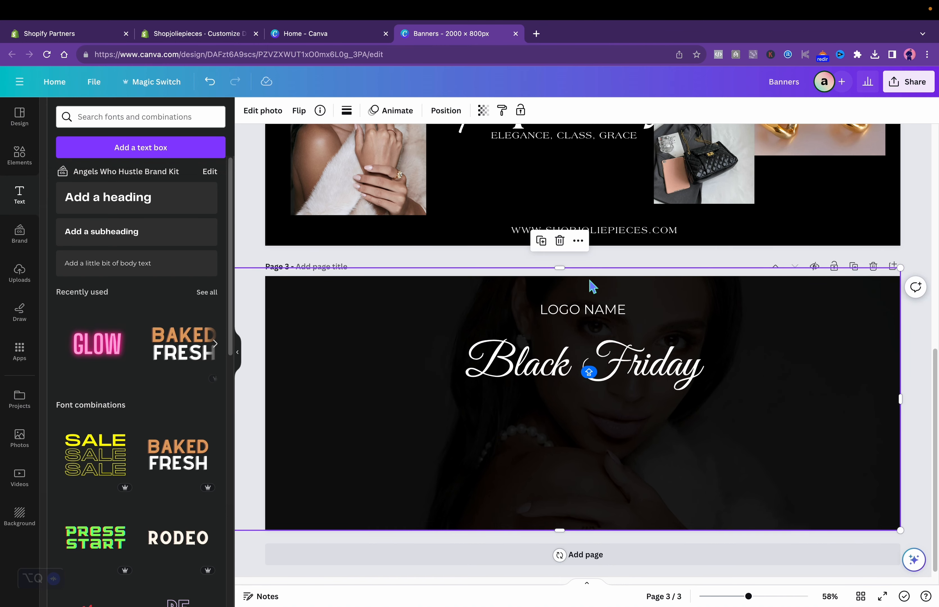
{"action": "left_click_drag", "start_coordinate": [560, 267], "coordinate": [561, 276]}
{"action": "left_click", "coordinate": [734, 596]}
{"action": "left_click_drag", "start_coordinate": [362, 447], "coordinate": [390, 452]}
{"action": "left_click_drag", "start_coordinate": [757, 600], "coordinate": [741, 600]}
{"action": "scroll", "coordinate": [898, 463], "scroll_direction": "down", "scroll_amount": 2}
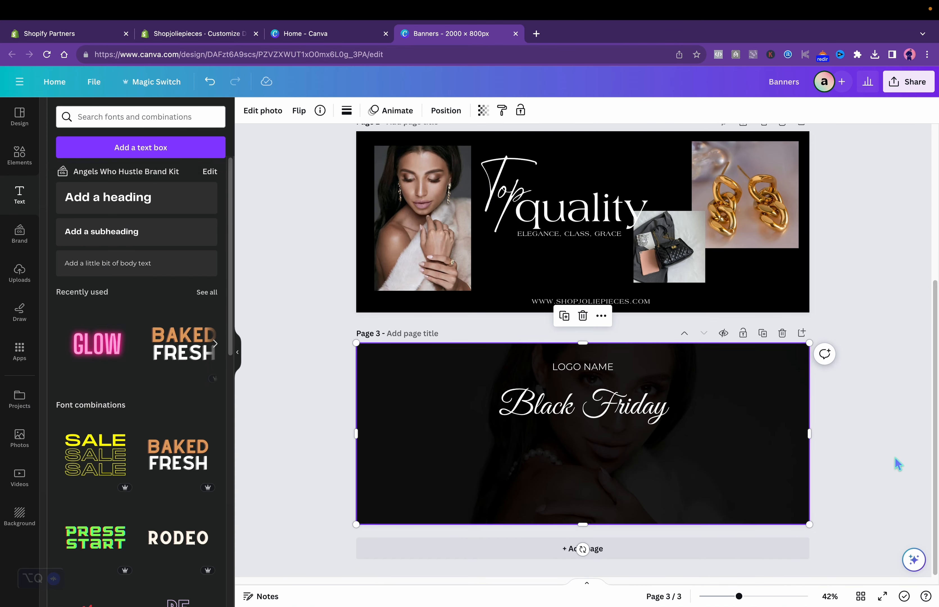
- Move "LOGO NAME" and "Black Friday" slightly higher on page 3
{"action": "left_click_drag", "start_coordinate": [602, 364], "coordinate": [600, 360]}
{"action": "left_click_drag", "start_coordinate": [618, 405], "coordinate": [617, 394]}
{"action": "left_click", "coordinate": [511, 186]}
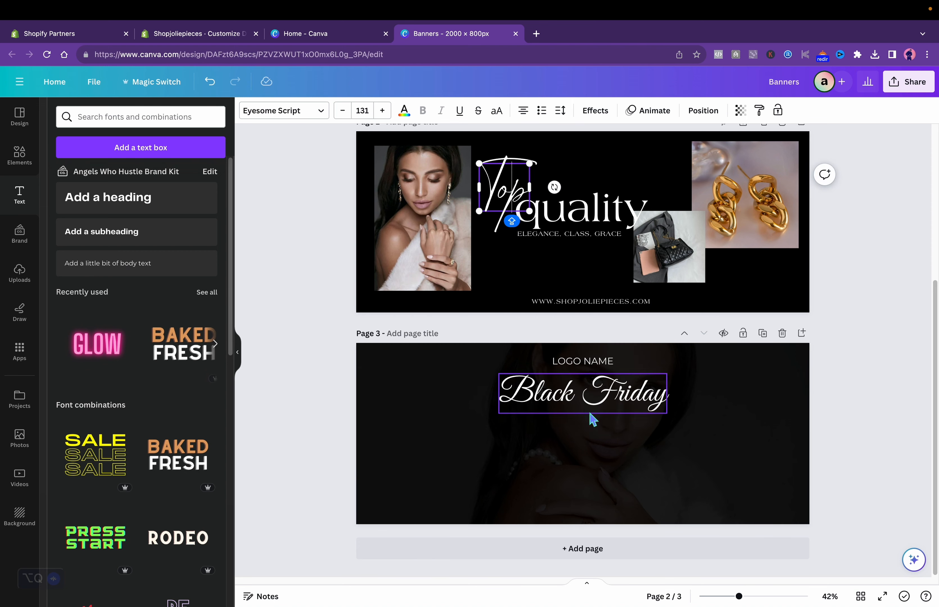
{"action": "left_click", "coordinate": [587, 410]}
{"action": "triple_click", "coordinate": [586, 406]}
{"action": "left_click", "coordinate": [901, 358]}
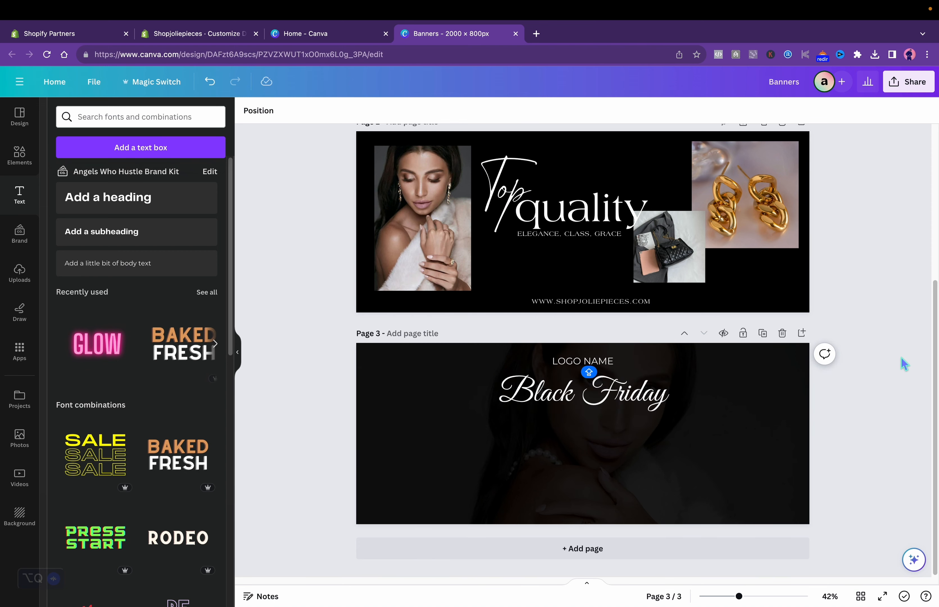
- Add a "50% OFF" heading at about size 96 below "Black Friday", and slightly enlarge the "Black Friday" text
{"action": "left_click", "coordinate": [128, 207]}
{"action": "key", "text": "BackSpace"}
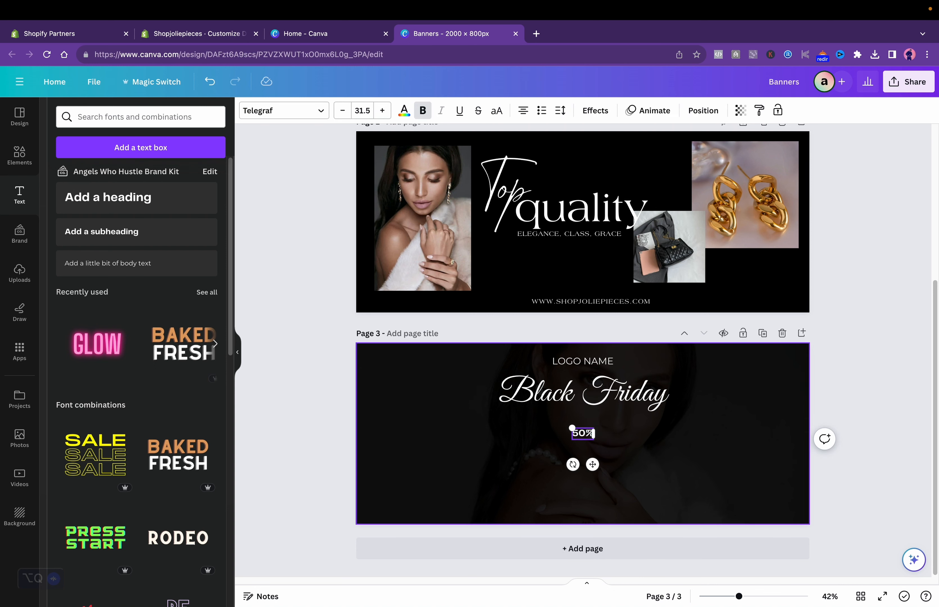
{"action": "left_click_drag", "start_coordinate": [600, 435], "coordinate": [643, 456]}
{"action": "left_click_drag", "start_coordinate": [597, 489], "coordinate": [602, 492]}
{"action": "left_click", "coordinate": [529, 398]}
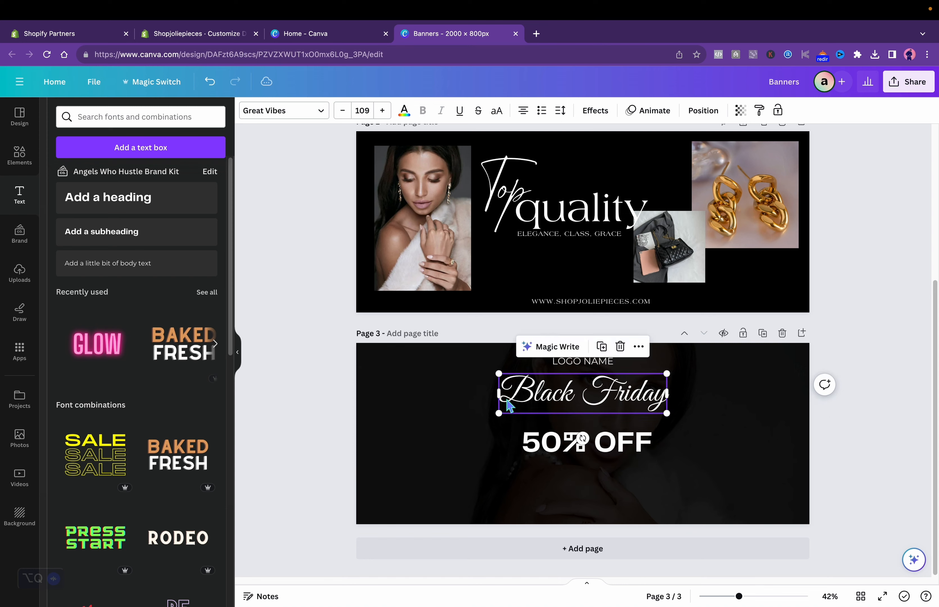
{"action": "left_click_drag", "start_coordinate": [499, 412], "coordinate": [479, 418]}
- Change the "50% OFF" heading's font to Cardo in regular weight
{"action": "left_click", "coordinate": [550, 441]}
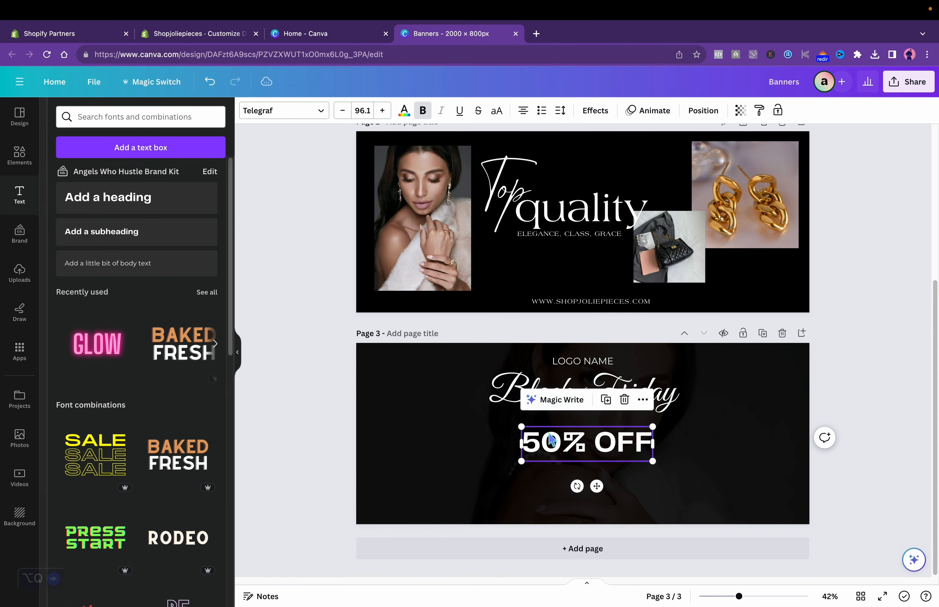
{"action": "left_click", "coordinate": [282, 110]}
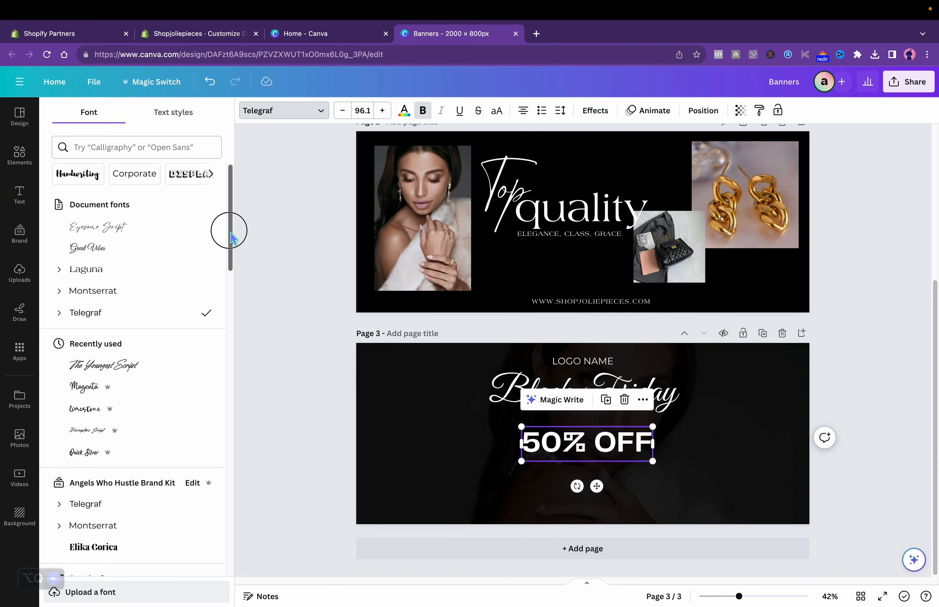
{"action": "left_click_drag", "start_coordinate": [228, 230], "coordinate": [239, 381]}
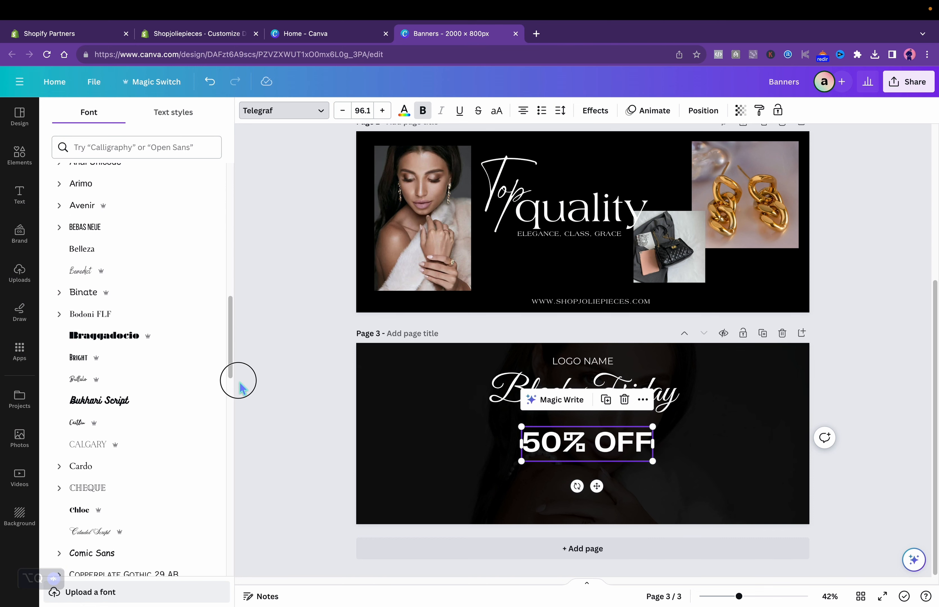
{"action": "left_click", "coordinate": [131, 290]}
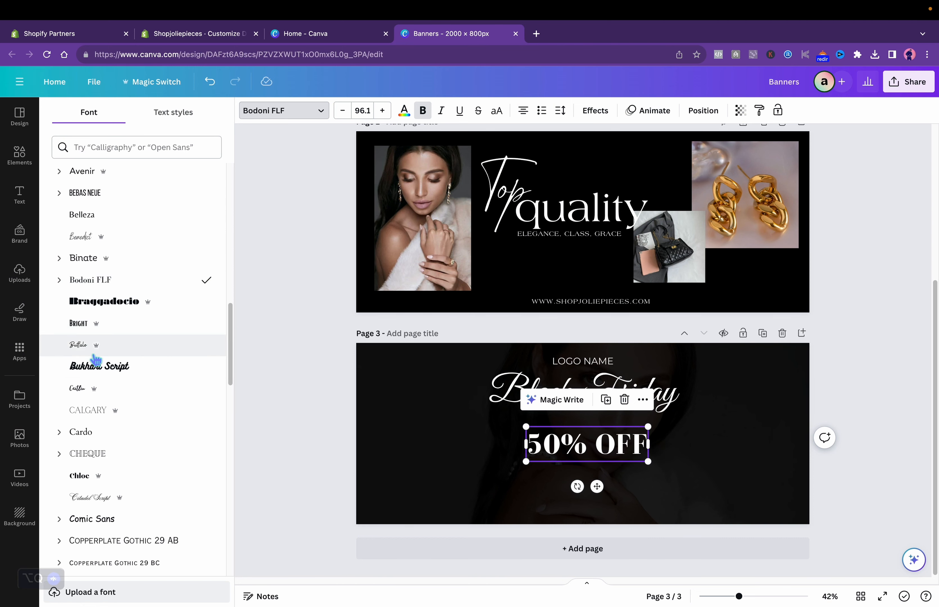
{"action": "left_click", "coordinate": [130, 434]}
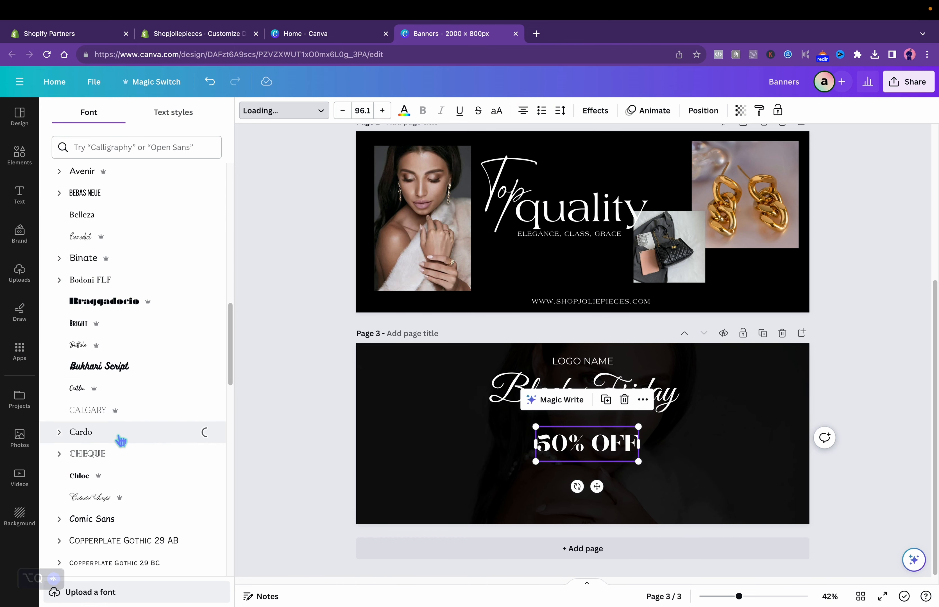
{"action": "double_click", "coordinate": [627, 442]}
{"action": "left_click", "coordinate": [736, 458]}
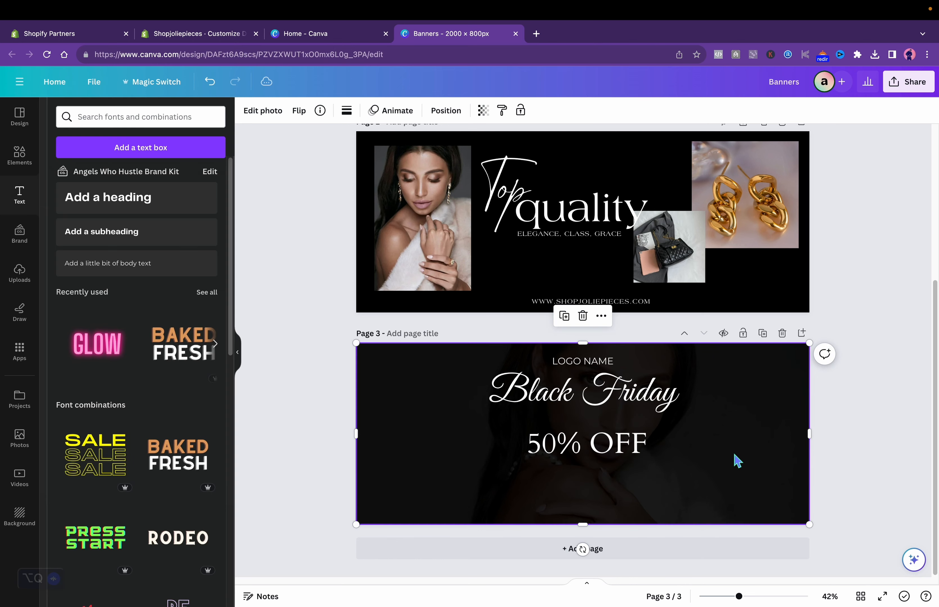
- Enlarge "50% OFF" to about font size 137 and centre it closely beneath "Black Friday"
{"action": "left_click", "coordinate": [640, 452]}
{"action": "left_click_drag", "start_coordinate": [640, 453], "coordinate": [635, 440]}
{"action": "left_click_drag", "start_coordinate": [522, 449], "coordinate": [474, 481]}
{"action": "left_click_drag", "start_coordinate": [543, 456], "coordinate": [568, 449]}
{"action": "left_click", "coordinate": [754, 434]}
{"action": "left_click", "coordinate": [651, 442]}
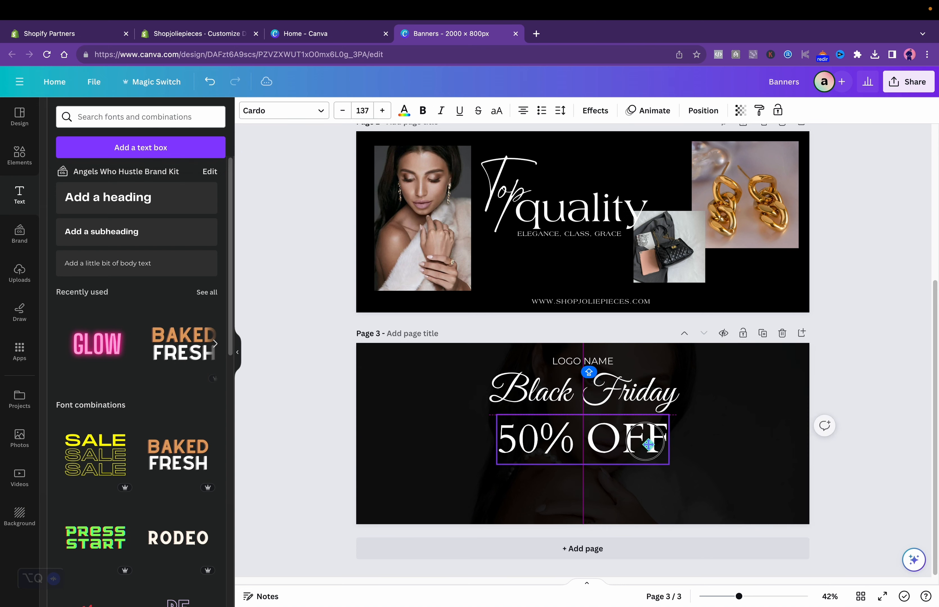
{"action": "left_click", "coordinate": [784, 428]}
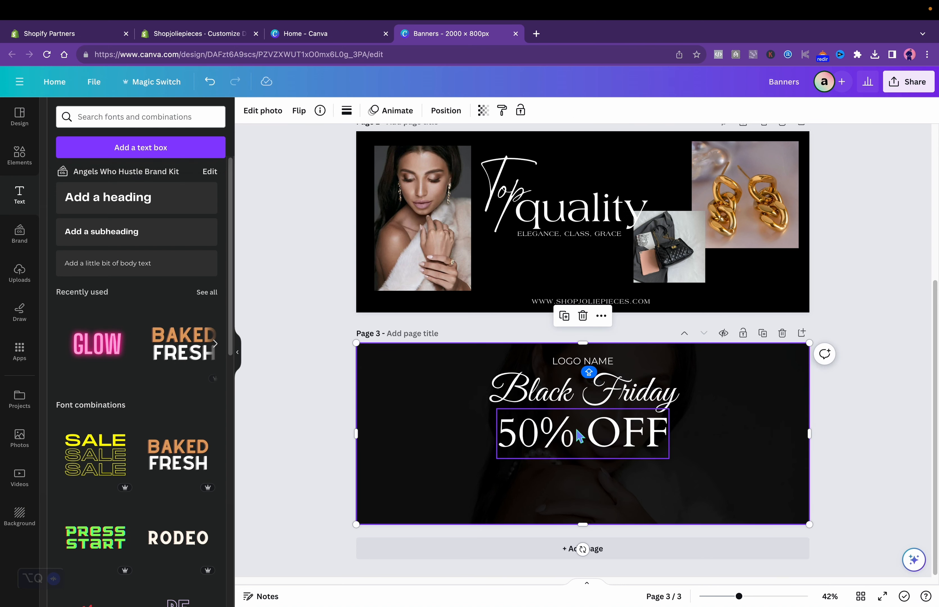
- Duplicate the "LOGO NAME" text below "50% OFF" and replace the copy's wording with "ON ALL OF OUR PRODUCTS"
{"action": "left_click", "coordinate": [567, 366]}
{"action": "left_click", "coordinate": [604, 329]}
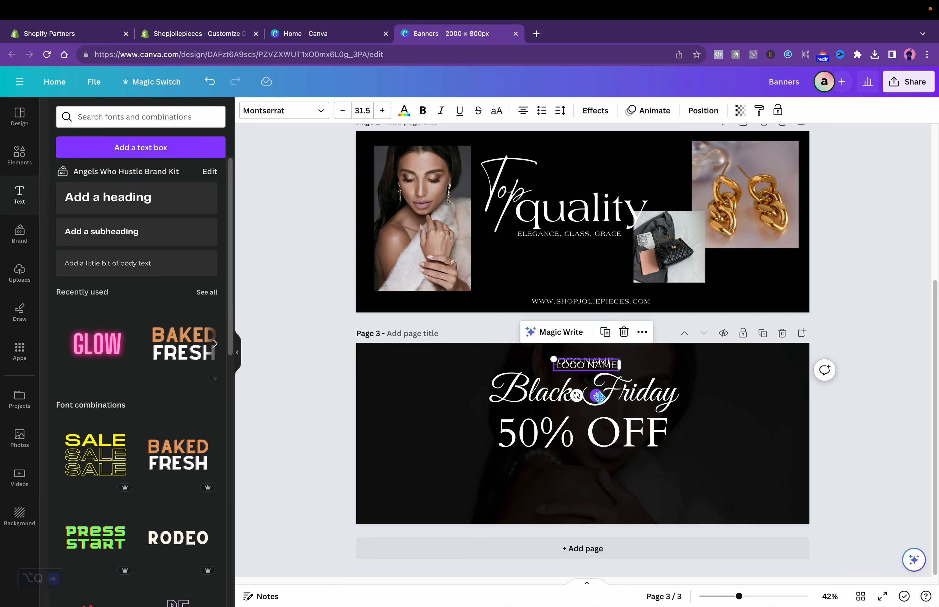
{"action": "left_click_drag", "start_coordinate": [595, 395], "coordinate": [601, 494]}
{"action": "double_click", "coordinate": [594, 465]}
{"action": "type", "text": "ON ALL"}
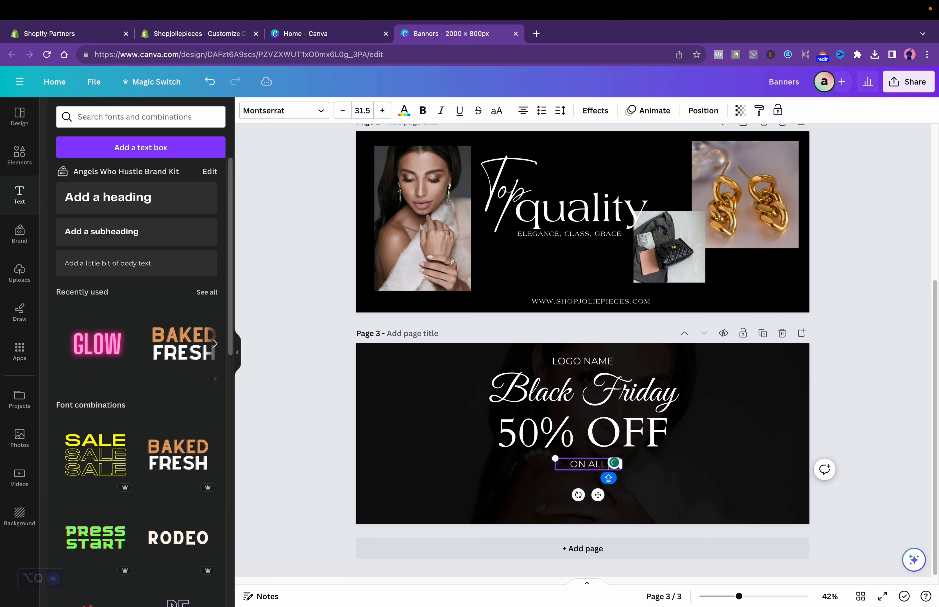
{"action": "type", "text": " OF OUR PRODUCTS"}
- Widen the "ON ALL OF OUR PRODUCTS" text to one line, enlarge it to about size 38.3 and centre it
{"action": "left_click_drag", "start_coordinate": [555, 470], "coordinate": [479, 501]}
{"action": "left_click_drag", "start_coordinate": [567, 497], "coordinate": [601, 499]}
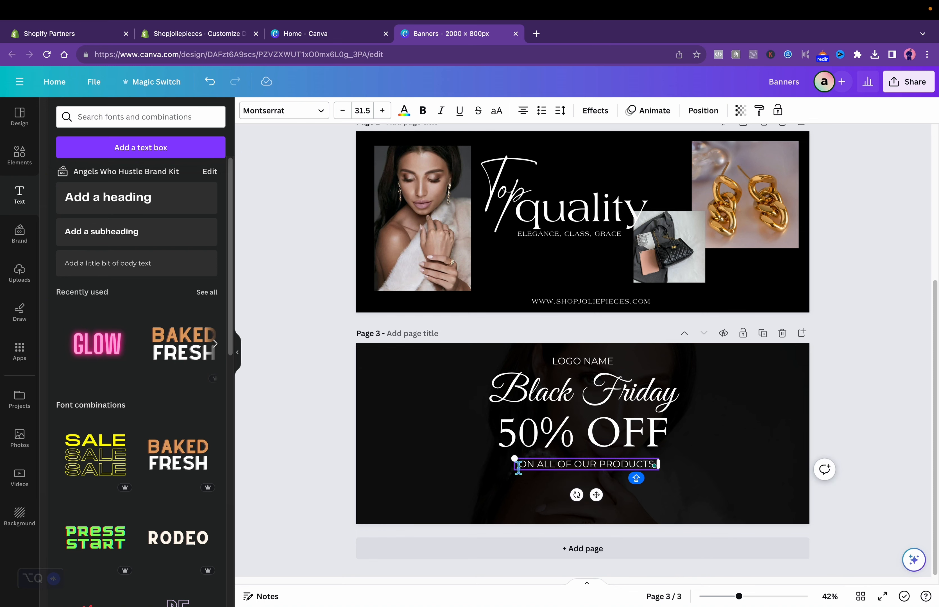
{"action": "left_click_drag", "start_coordinate": [515, 469], "coordinate": [495, 474]}
{"action": "left_click_drag", "start_coordinate": [586, 496], "coordinate": [594, 495]}
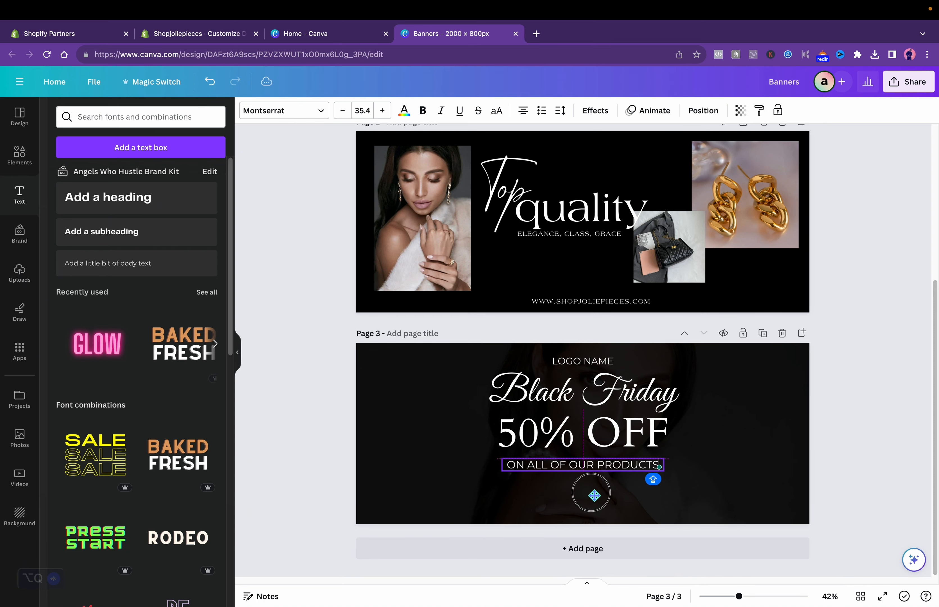
{"action": "left_click_drag", "start_coordinate": [506, 469], "coordinate": [495, 461]}
{"action": "left_click_drag", "start_coordinate": [588, 497], "coordinate": [591, 496]}
- Try the Cardo font on "ON ALL OF OUR PRODUCTS", and undo it along with the line's resizing
{"action": "double_click", "coordinate": [586, 456]}
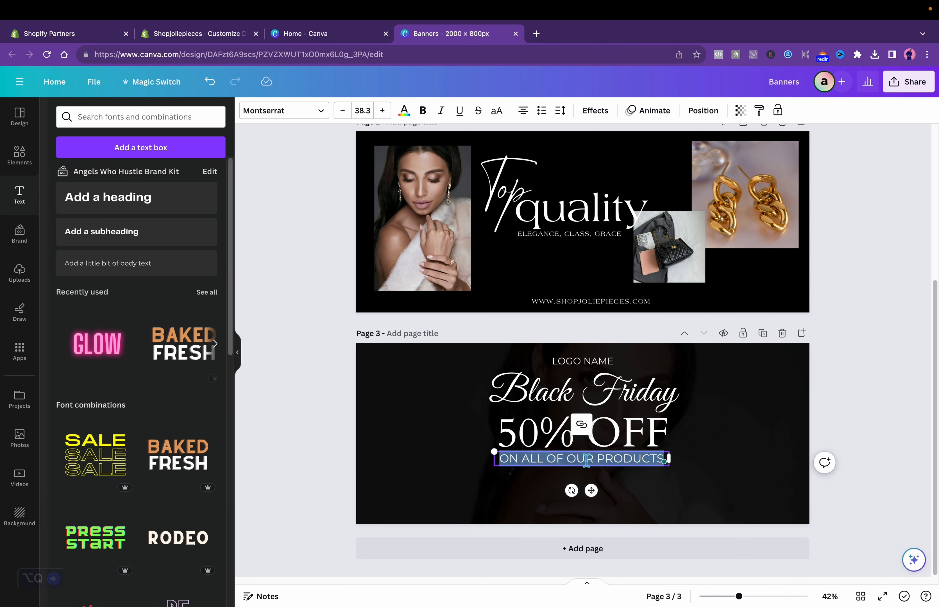
{"action": "left_click", "coordinate": [324, 111]}
{"action": "scroll", "coordinate": [232, 332], "scroll_direction": "down", "scroll_amount": 2}
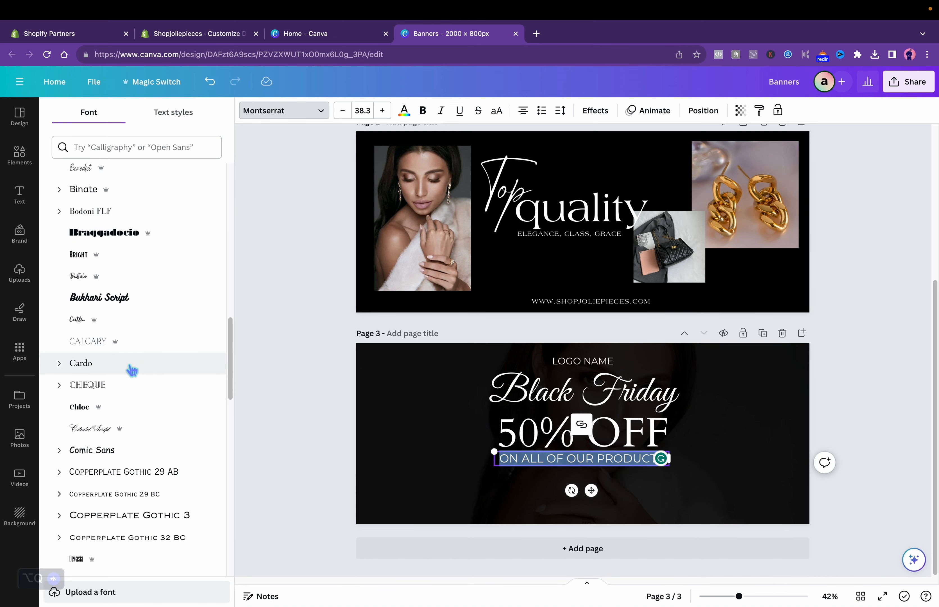
{"action": "left_click", "coordinate": [130, 365]}
{"action": "left_click", "coordinate": [210, 82]}
{"action": "left_click", "coordinate": [240, 86]}
{"action": "left_click", "coordinate": [209, 82]}
- Set the letter spacing of "ON ALL OF OUR PRODUCTS" to 130, widen it to one line and centre it
{"action": "left_click_drag", "start_coordinate": [557, 478], "coordinate": [482, 498]}
{"action": "left_click_drag", "start_coordinate": [559, 499], "coordinate": [590, 501]}
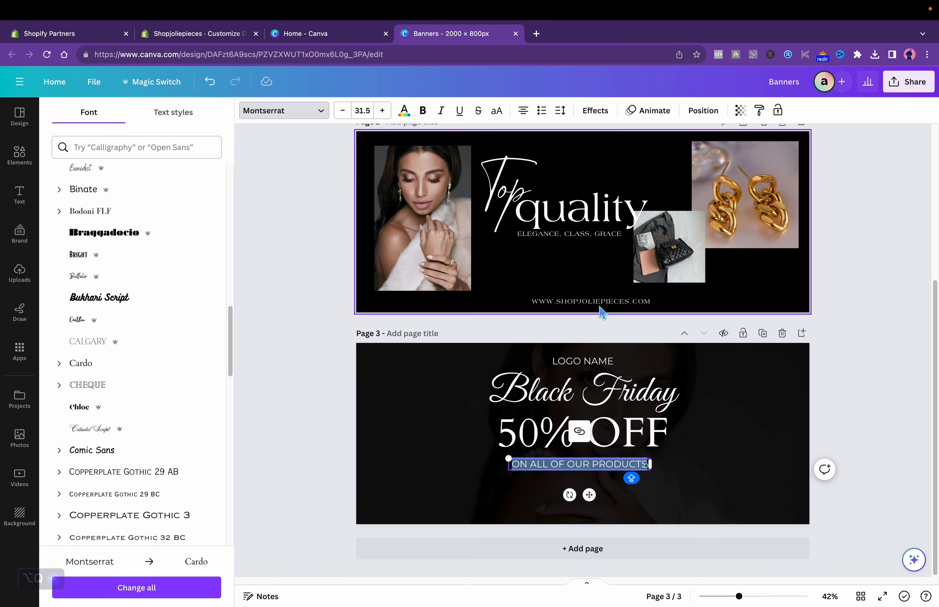
{"action": "left_click", "coordinate": [560, 110]}
{"action": "left_click_drag", "start_coordinate": [585, 154], "coordinate": [602, 153]}
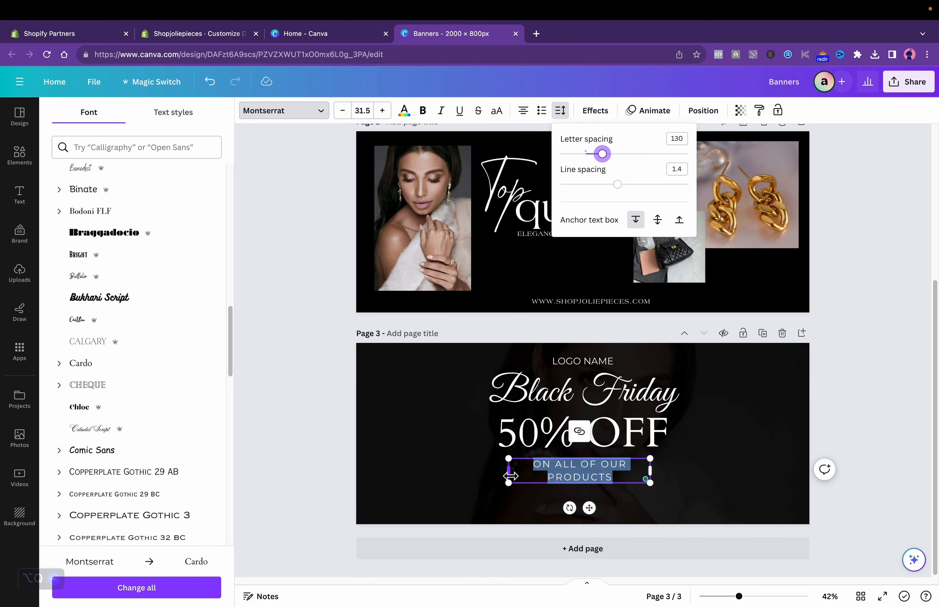
{"action": "left_click_drag", "start_coordinate": [509, 472], "coordinate": [465, 483]}
{"action": "left_click_drag", "start_coordinate": [567, 494], "coordinate": [593, 499]}
{"action": "left_click", "coordinate": [847, 412]}
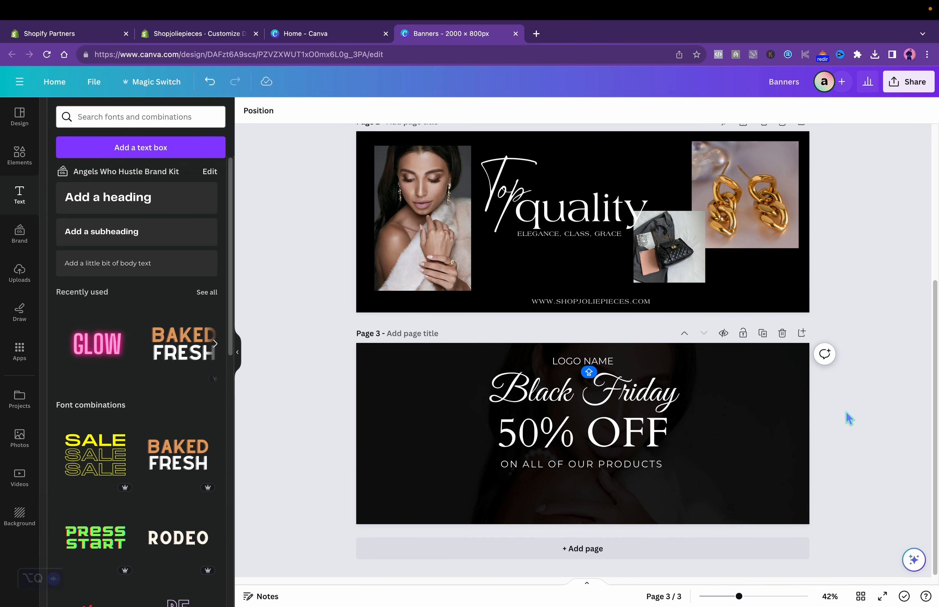
- Duplicate the "ON ALL OF OUR PRODUCTS" line near the bottom of page 3 and change the copy to "USE CODE “SHOPJOLIE”"
{"action": "left_click", "coordinate": [593, 465]}
{"action": "left_click", "coordinate": [604, 435]}
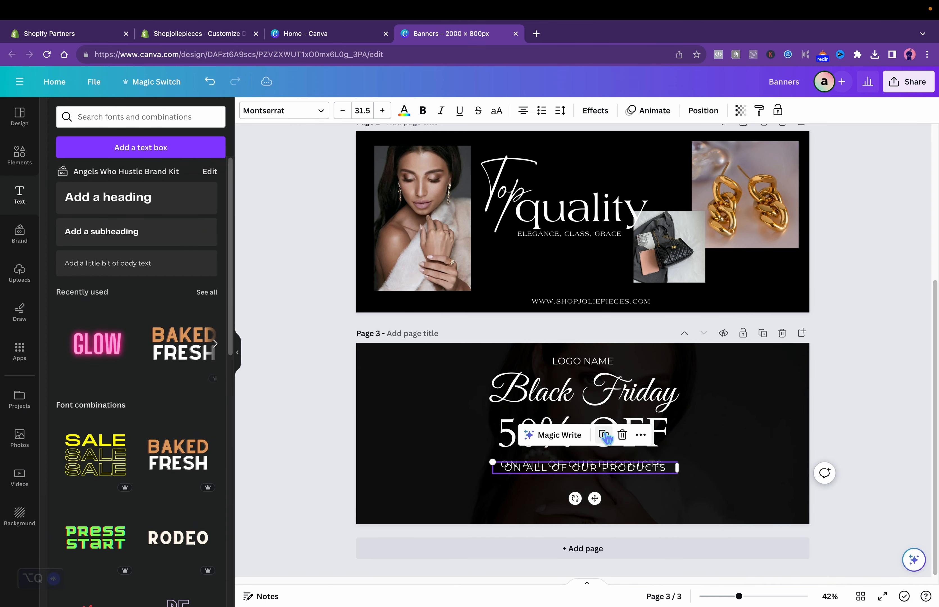
{"action": "left_click_drag", "start_coordinate": [595, 498], "coordinate": [595, 529]}
{"action": "double_click", "coordinate": [587, 500]}
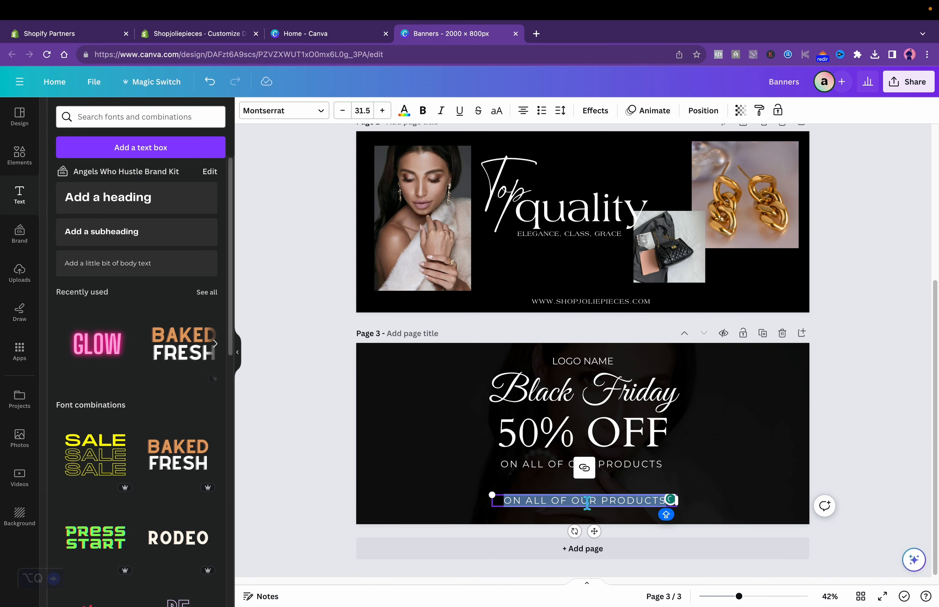
{"action": "type", "text": "USE CODE “SHOPJOLIE”"}
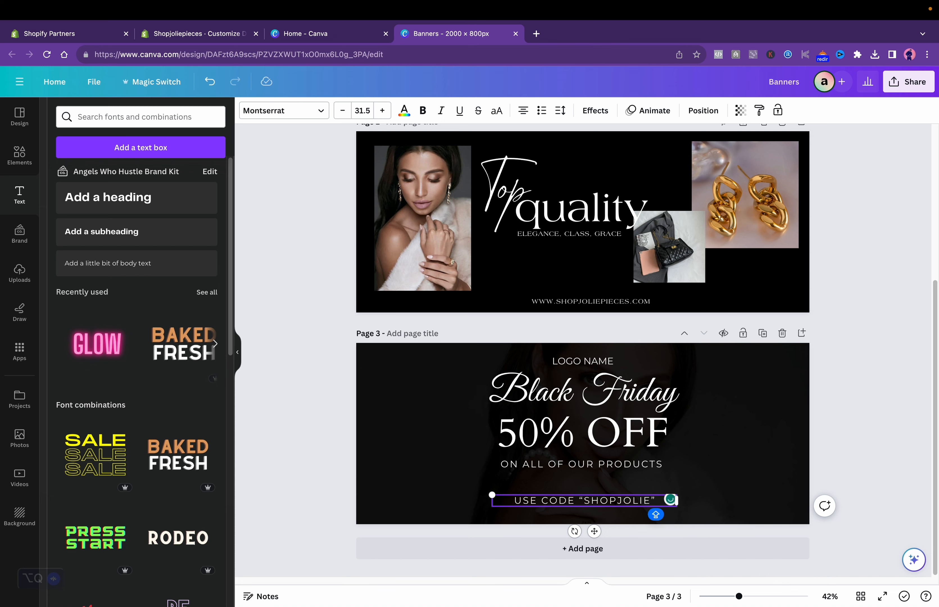
{"action": "left_click_drag", "start_coordinate": [594, 531], "coordinate": [594, 522]}
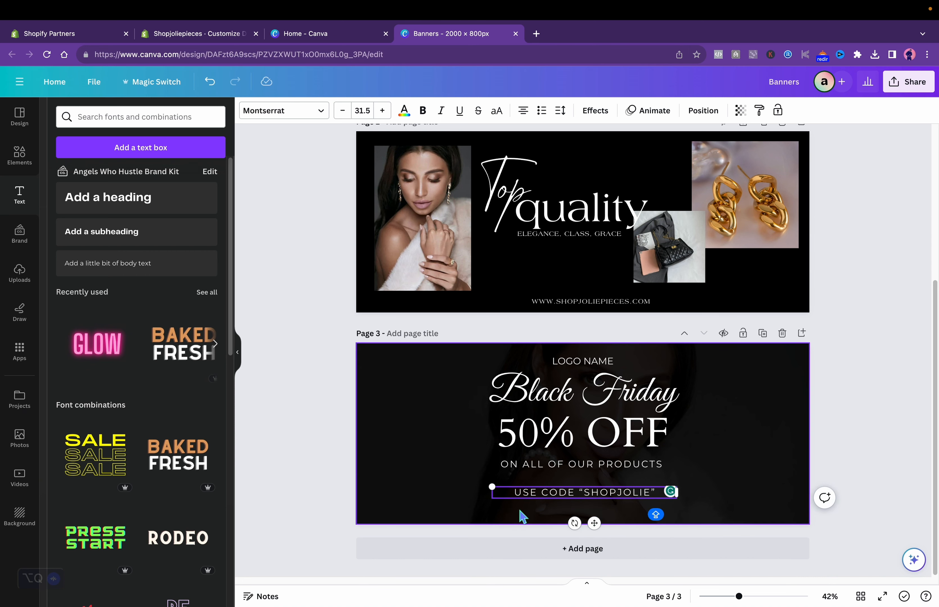
- Reduce the "USE CODE “SHOPJOLIE”" text to font size 23.5
{"action": "left_click", "coordinate": [347, 111]}
{"action": "left_click", "coordinate": [348, 111]}
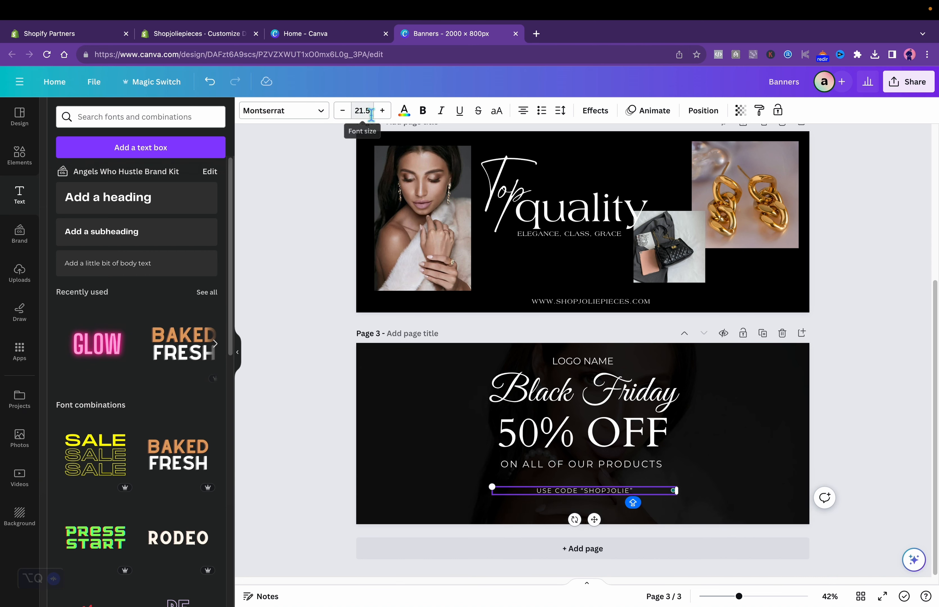
{"action": "left_click", "coordinate": [382, 111]}
{"action": "left_click", "coordinate": [382, 112]}
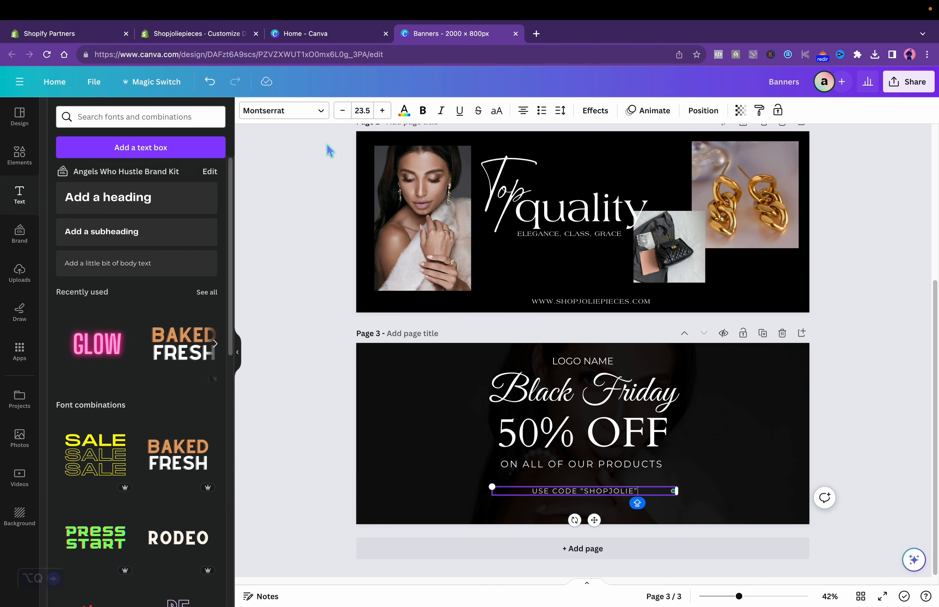
- Search the elements for "box", place the square outline graphic around the "USE CODE “SHOPJOLIE”" line and colour it white
{"action": "left_click", "coordinate": [20, 153]}
{"action": "type", "text": "Box"}
{"action": "left_click", "coordinate": [108, 259]}
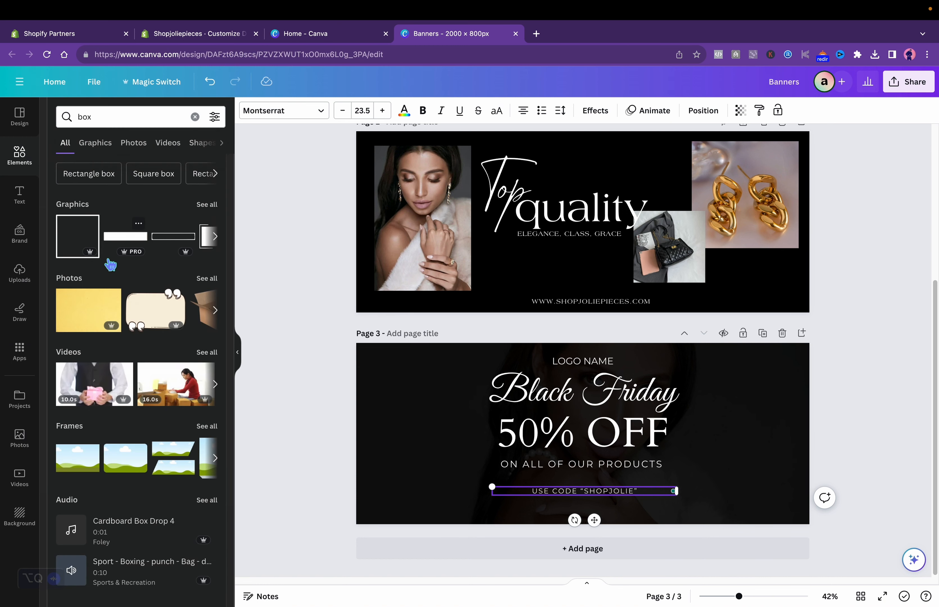
{"action": "left_click", "coordinate": [78, 242]}
{"action": "left_click_drag", "start_coordinate": [593, 471], "coordinate": [593, 533]}
{"action": "left_click", "coordinate": [374, 111]}
{"action": "left_click", "coordinate": [116, 176]}
{"action": "left_click", "coordinate": [865, 384]}
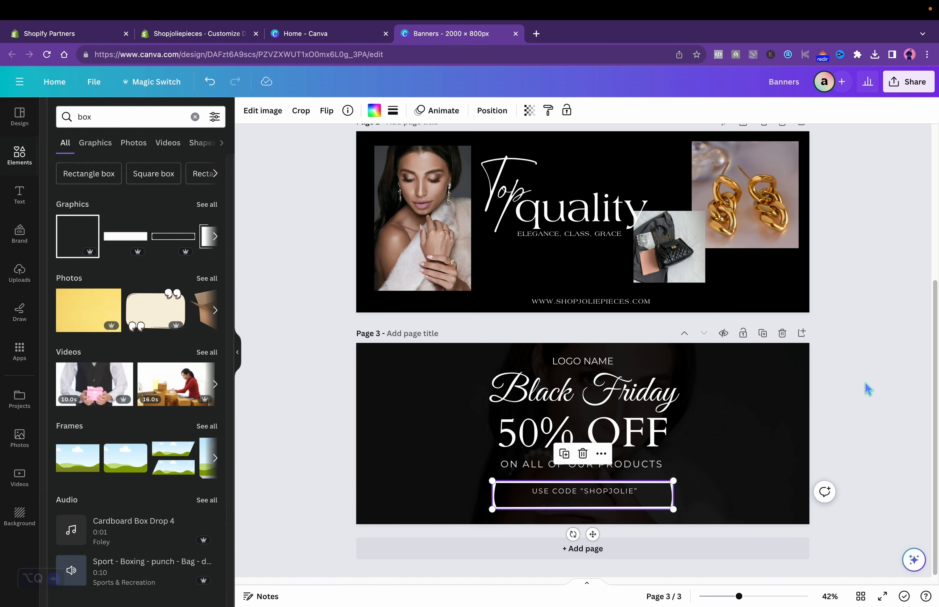
- Shrink the white outline box and narrow the "USE CODE “SHOPJOLIE”" text box, centring the code inside the outline
{"action": "left_click", "coordinate": [672, 506]}
{"action": "left_click_drag", "start_coordinate": [678, 511], "coordinate": [635, 501]}
{"action": "left_click_drag", "start_coordinate": [574, 526], "coordinate": [596, 525]}
{"action": "left_click", "coordinate": [592, 490]}
{"action": "left_click_drag", "start_coordinate": [675, 491], "coordinate": [598, 520]}
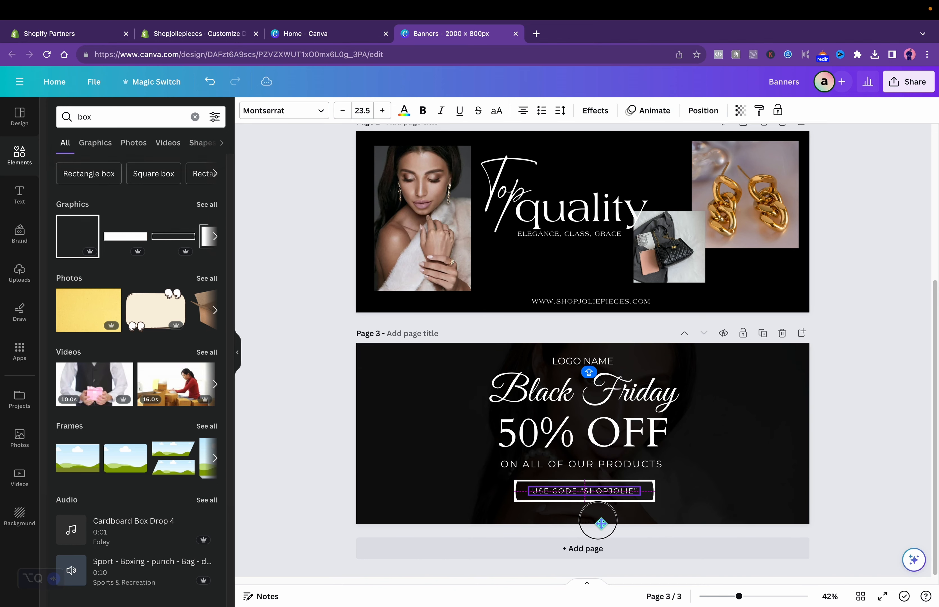
{"action": "left_click", "coordinate": [886, 365]}
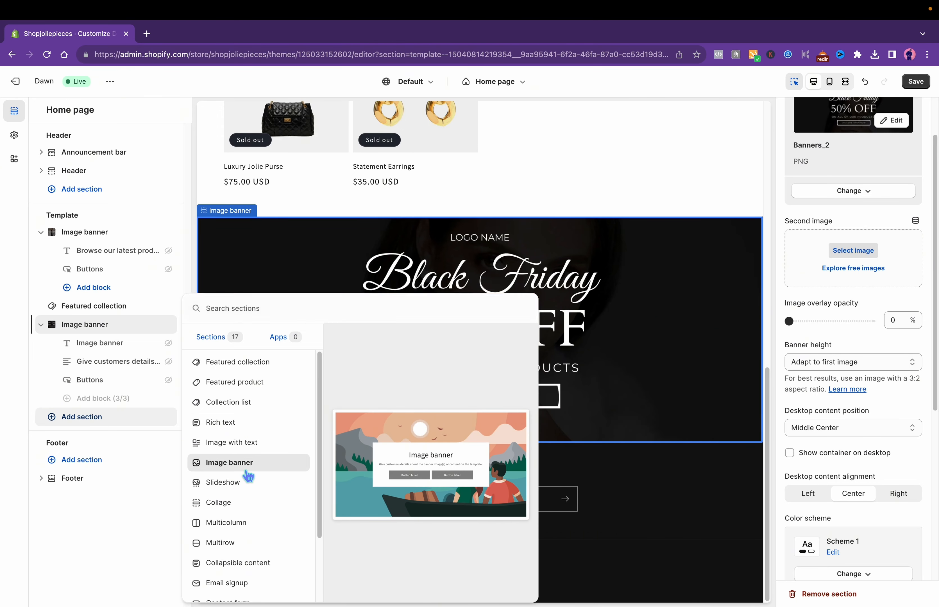
- In the Shopify theme editor, add an Image banner section with the "Top quality" image Banners_1_84d82ce6, its height set to Adapt to first image
{"action": "left_click", "coordinate": [247, 477]}
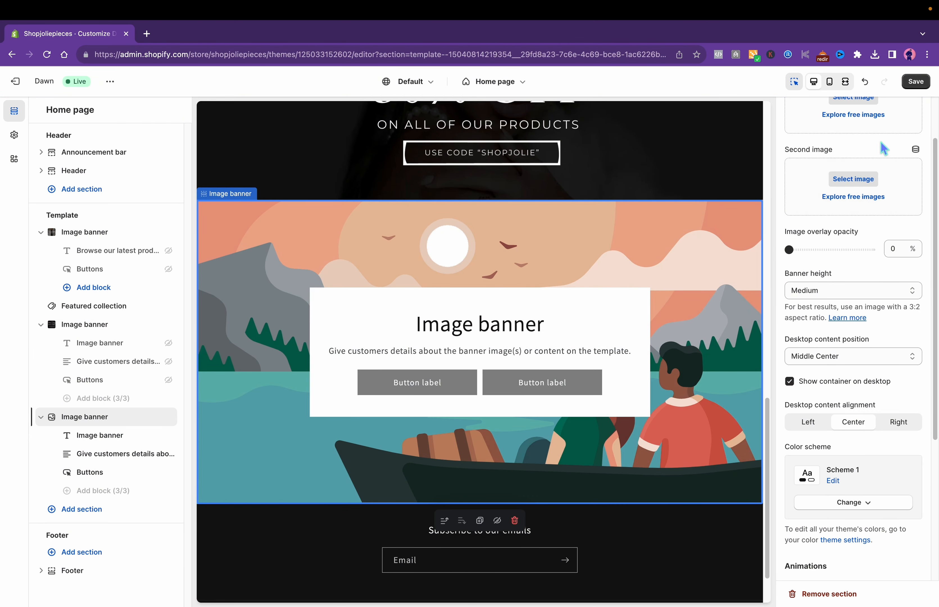
{"action": "left_click", "coordinate": [851, 104]}
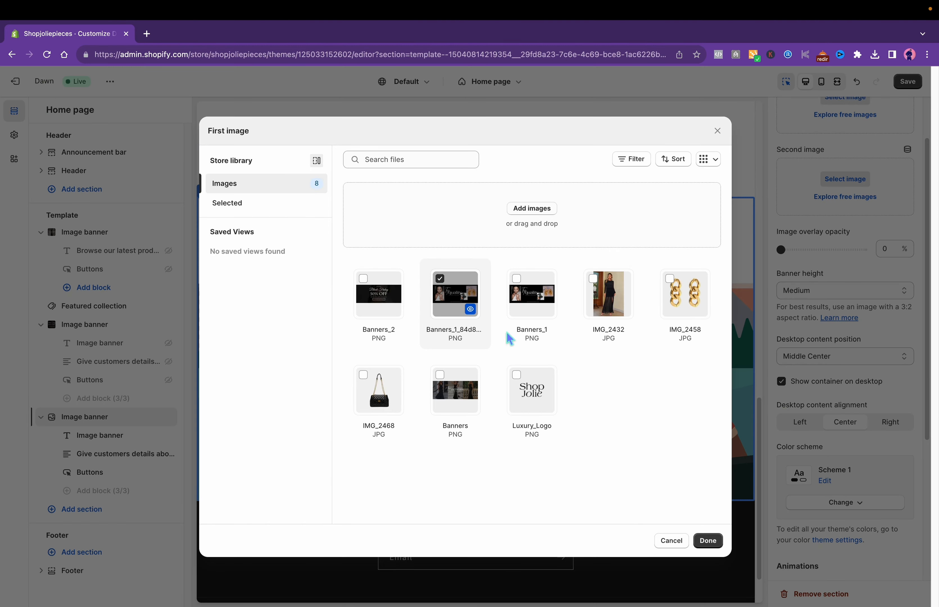
{"action": "left_click", "coordinate": [708, 541]}
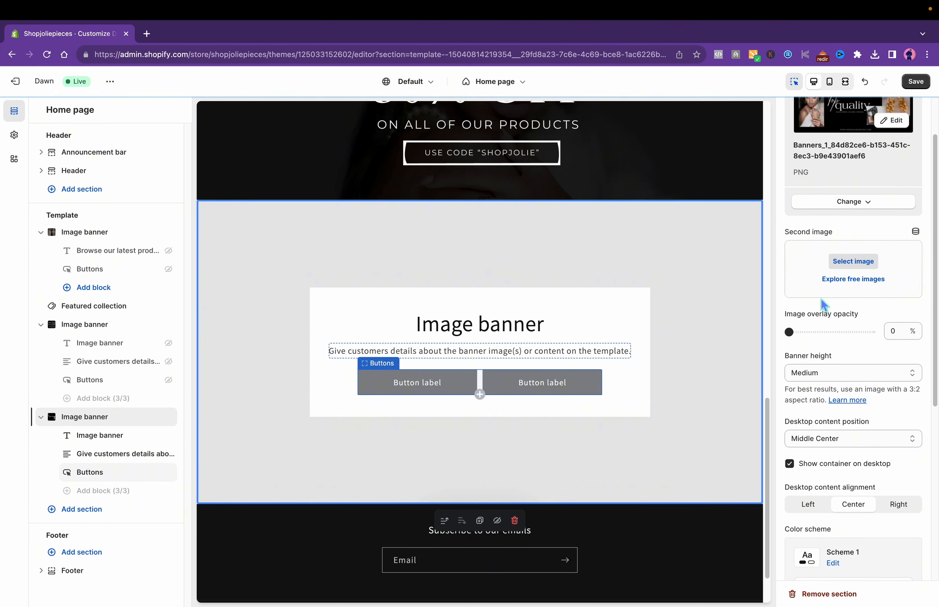
{"action": "left_click", "coordinate": [842, 372]}
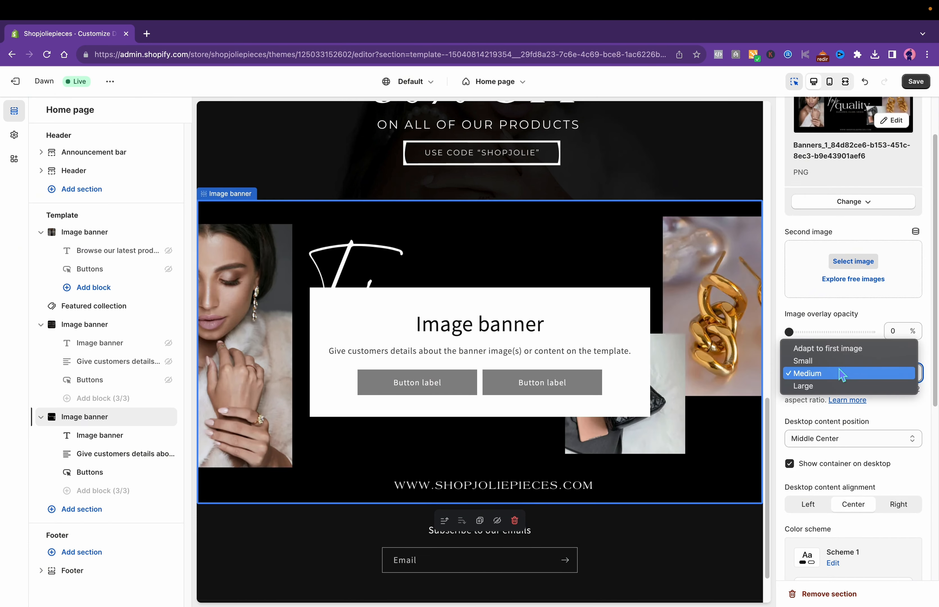
{"action": "key", "text": "Escape"}
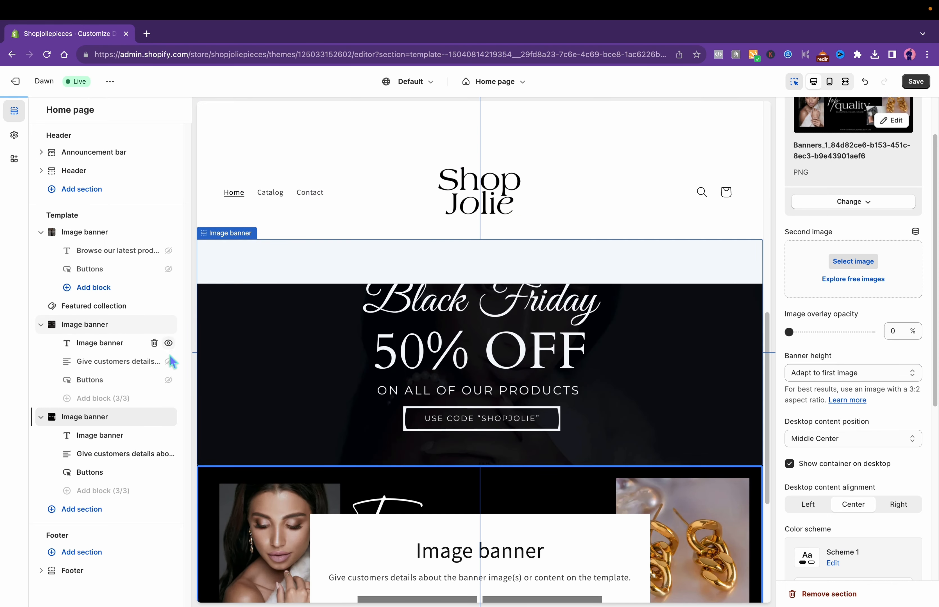
{"action": "left_click", "coordinate": [169, 361]}
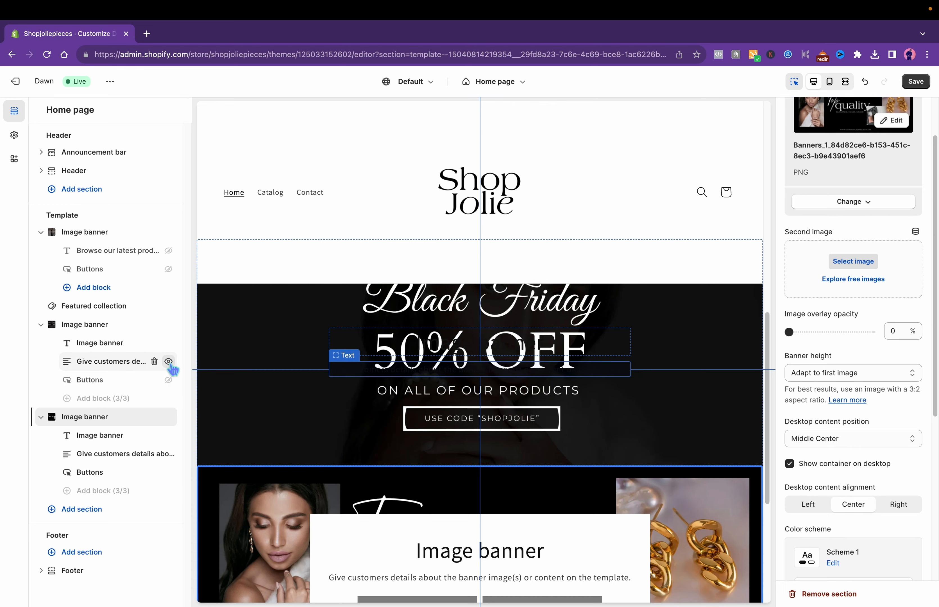
{"action": "left_click", "coordinate": [168, 361]}
{"action": "left_click", "coordinate": [169, 343]}
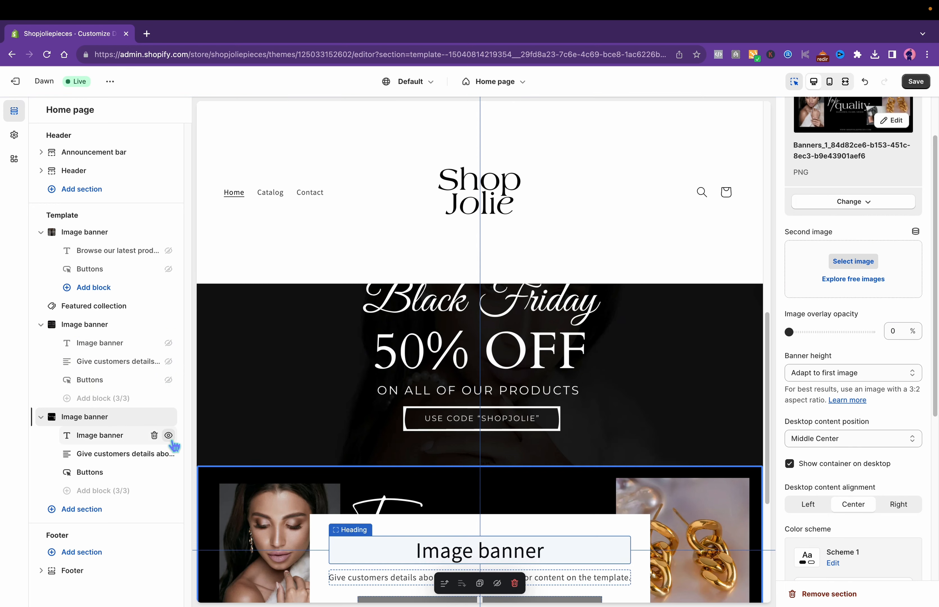
- Hide the heading, text and buttons blocks of the "Top quality" image banner and save the home page
{"action": "left_click", "coordinate": [168, 434]}
{"action": "left_click", "coordinate": [168, 454]}
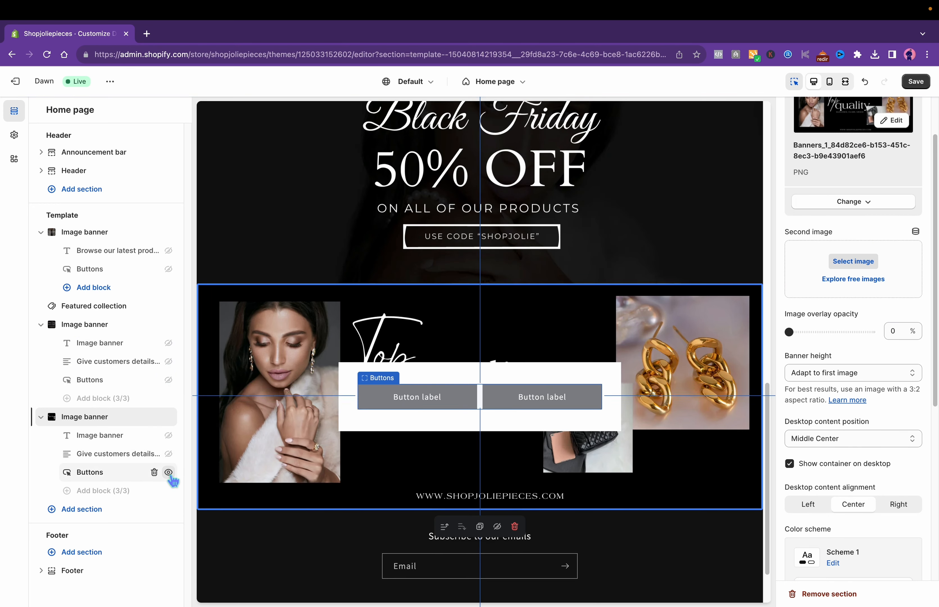
{"action": "left_click", "coordinate": [168, 472]}
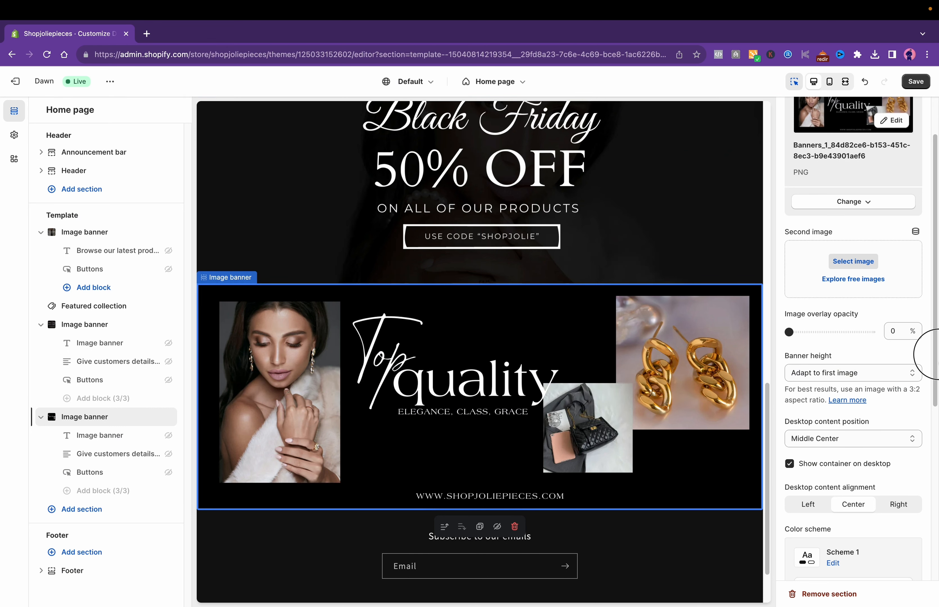
{"action": "left_click", "coordinate": [919, 87]}
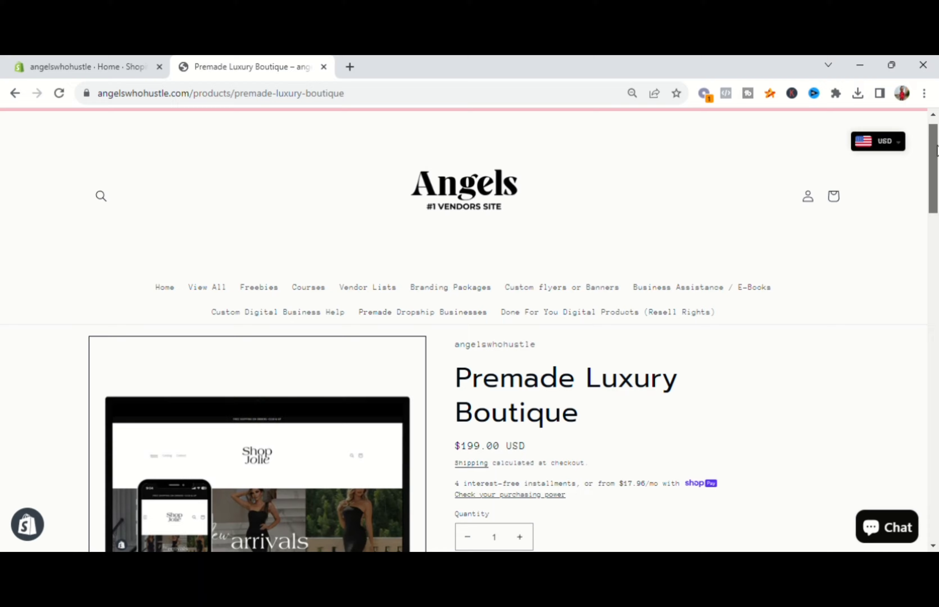
- Look through the Premade Luxury Boutique product description and view the "Learn Your Store Guide" product image
{"action": "scroll", "coordinate": [934, 180], "scroll_direction": "down", "scroll_amount": 4}
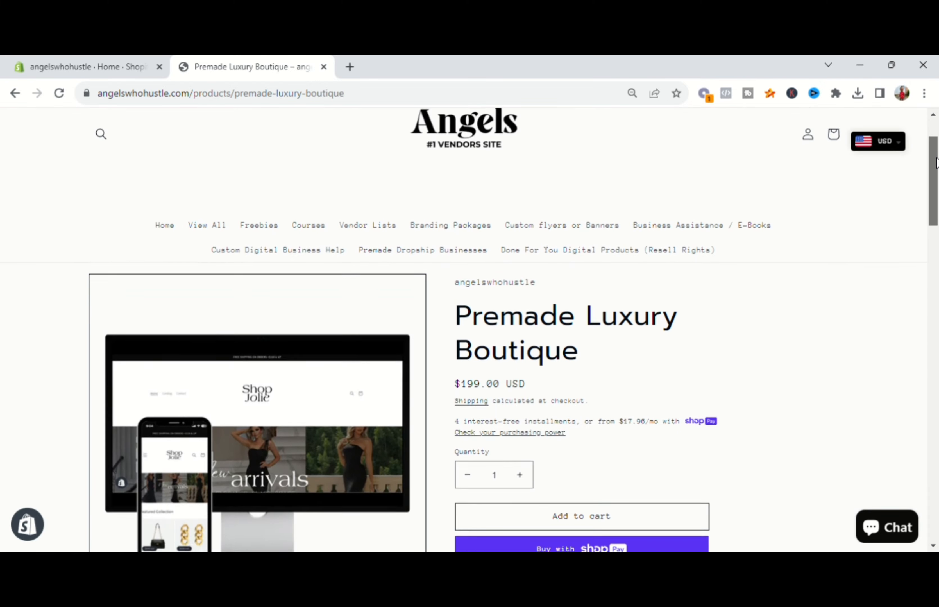
{"action": "left_click_drag", "start_coordinate": [935, 186], "coordinate": [924, 278]}
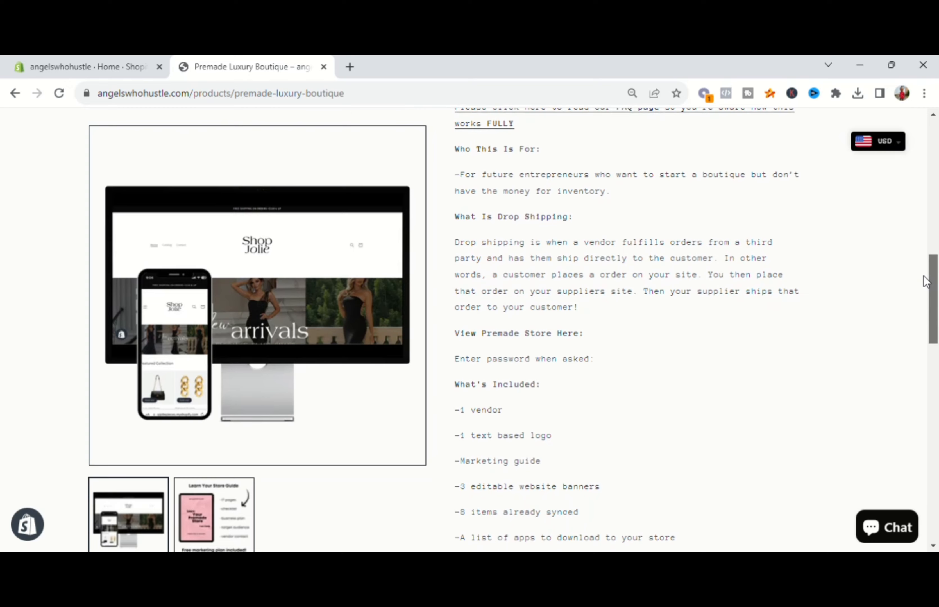
{"action": "left_click", "coordinate": [215, 504]}
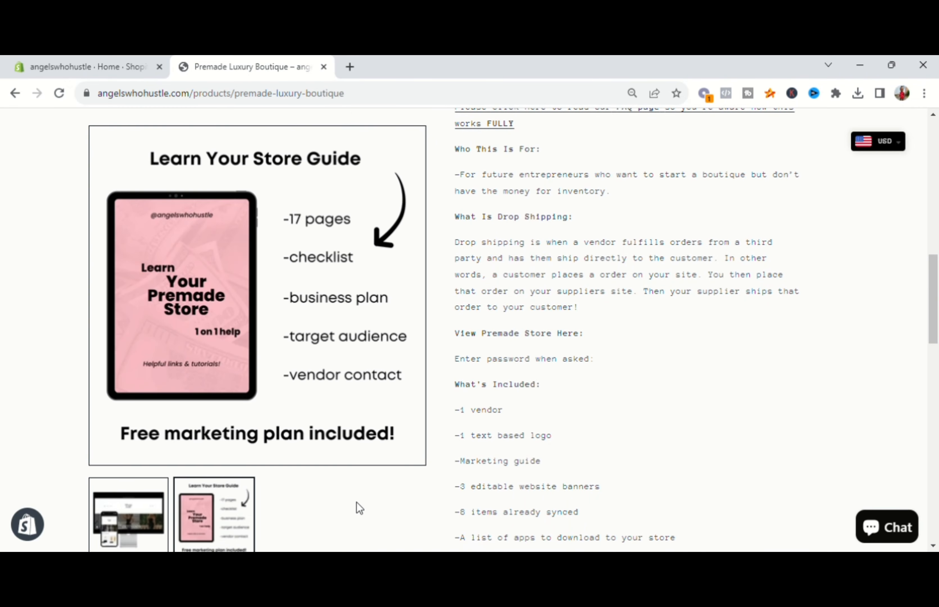